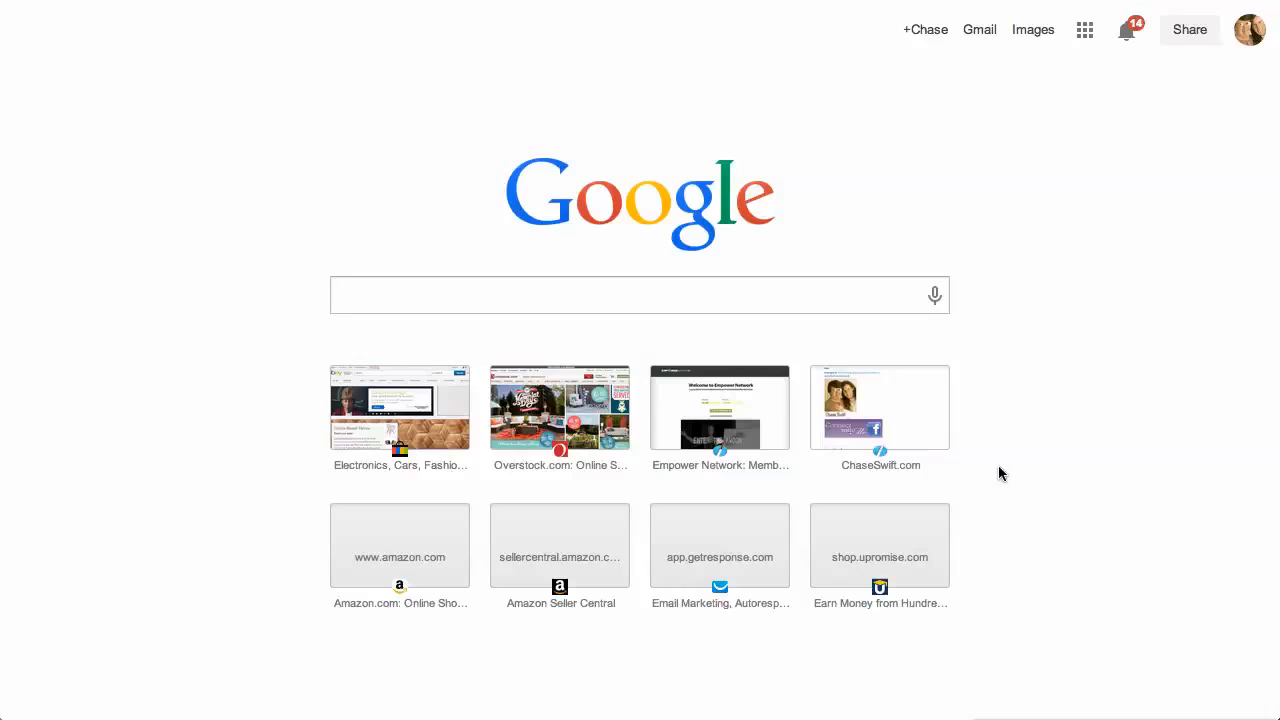
Open the personal blog from the most visited sites and display its "Google 5" category.
click(890, 405)
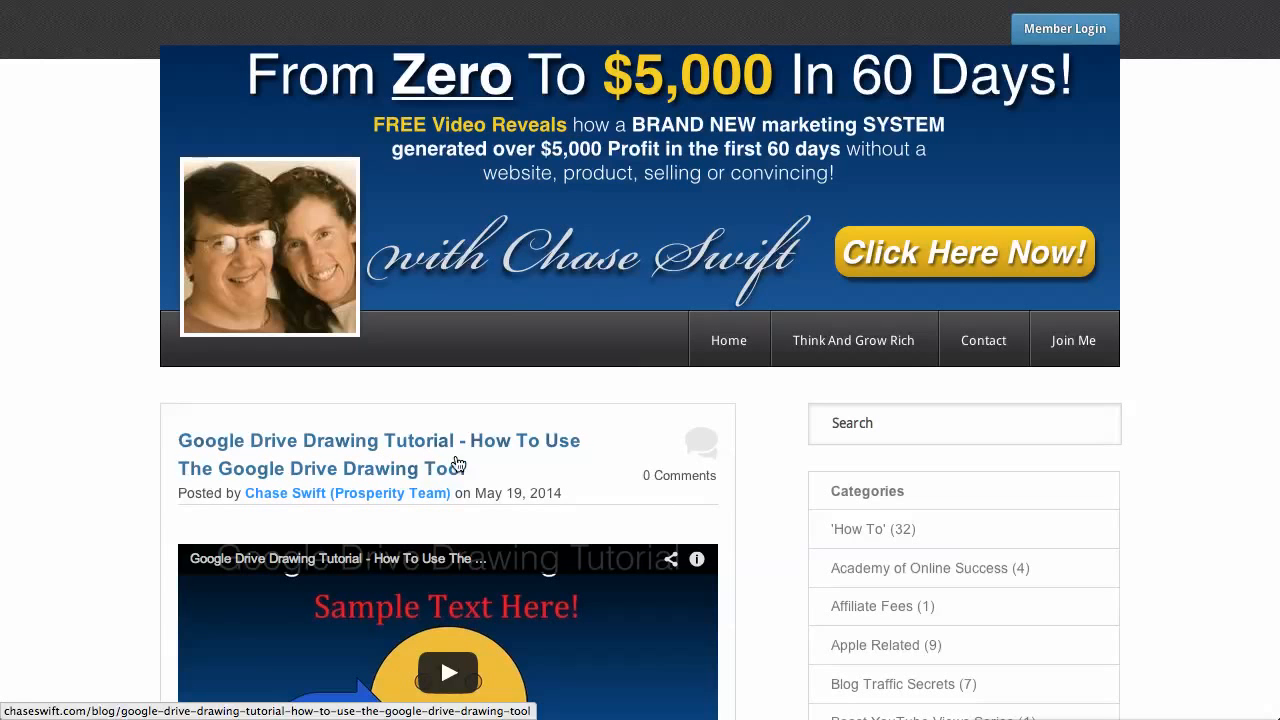
scroll(1110, 575, down, 3)
scroll(1112, 575, down, 5)
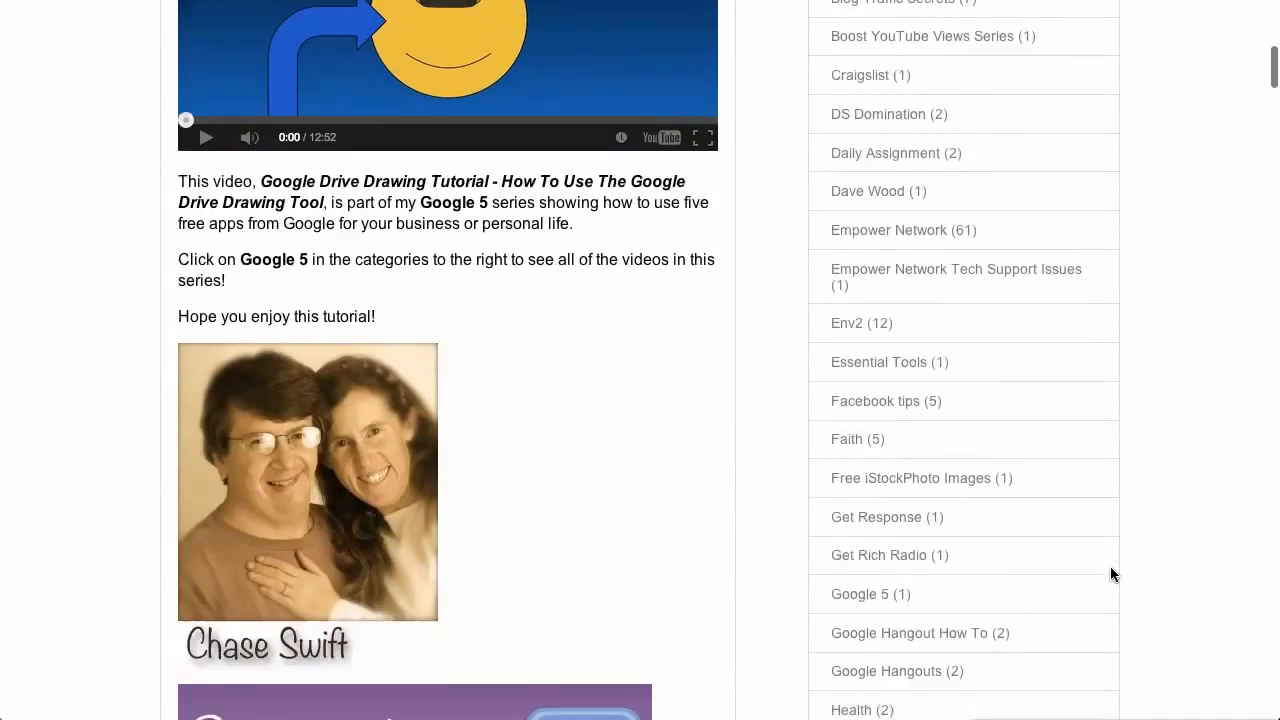
scroll(1110, 575, down, 2)
scroll(1110, 575, up, 1)
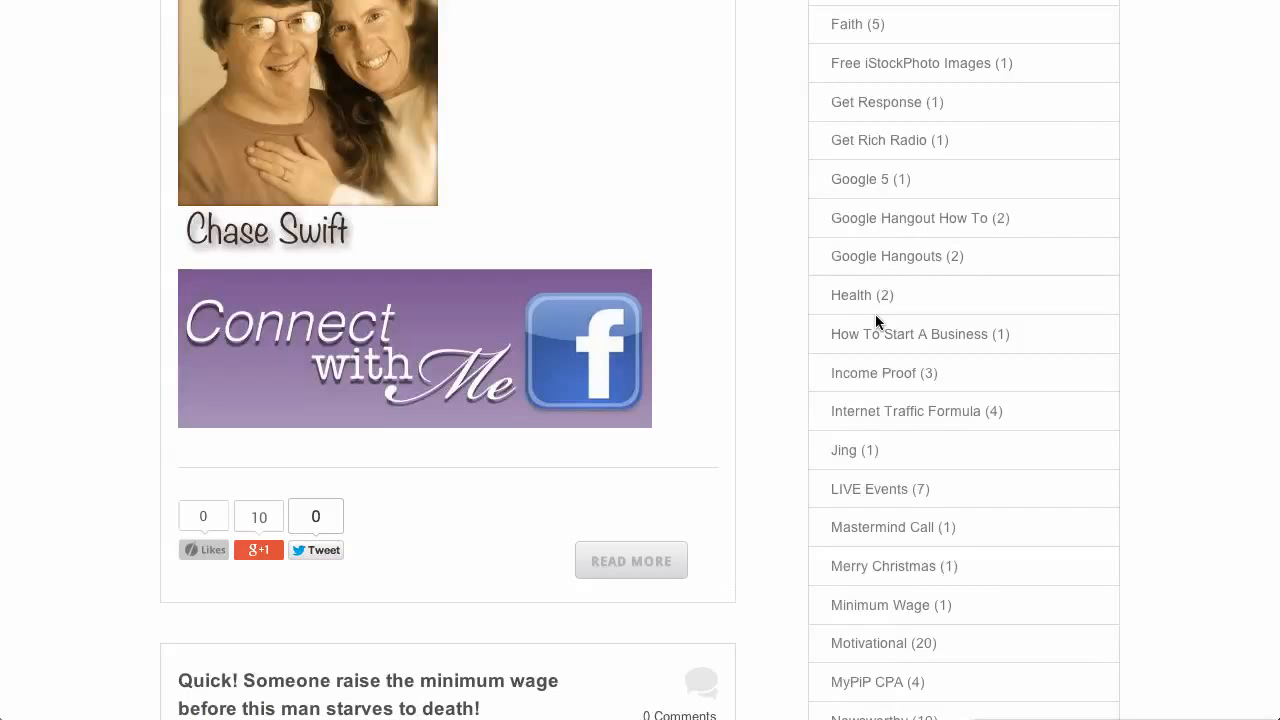
click(862, 189)
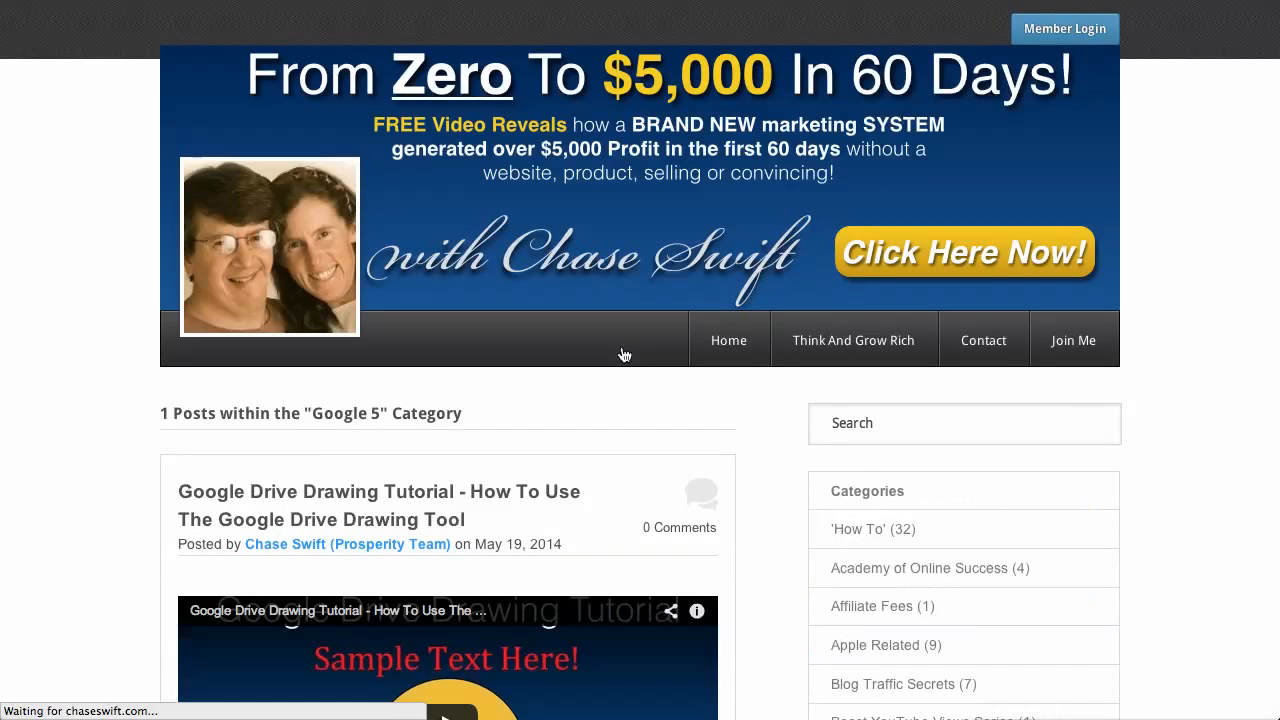
Look through the "Google 5" category page, examining the Google Drive Drawing tutorial post and the list of categories.
scroll(325, 473, down, 1)
scroll(325, 473, down, 3)
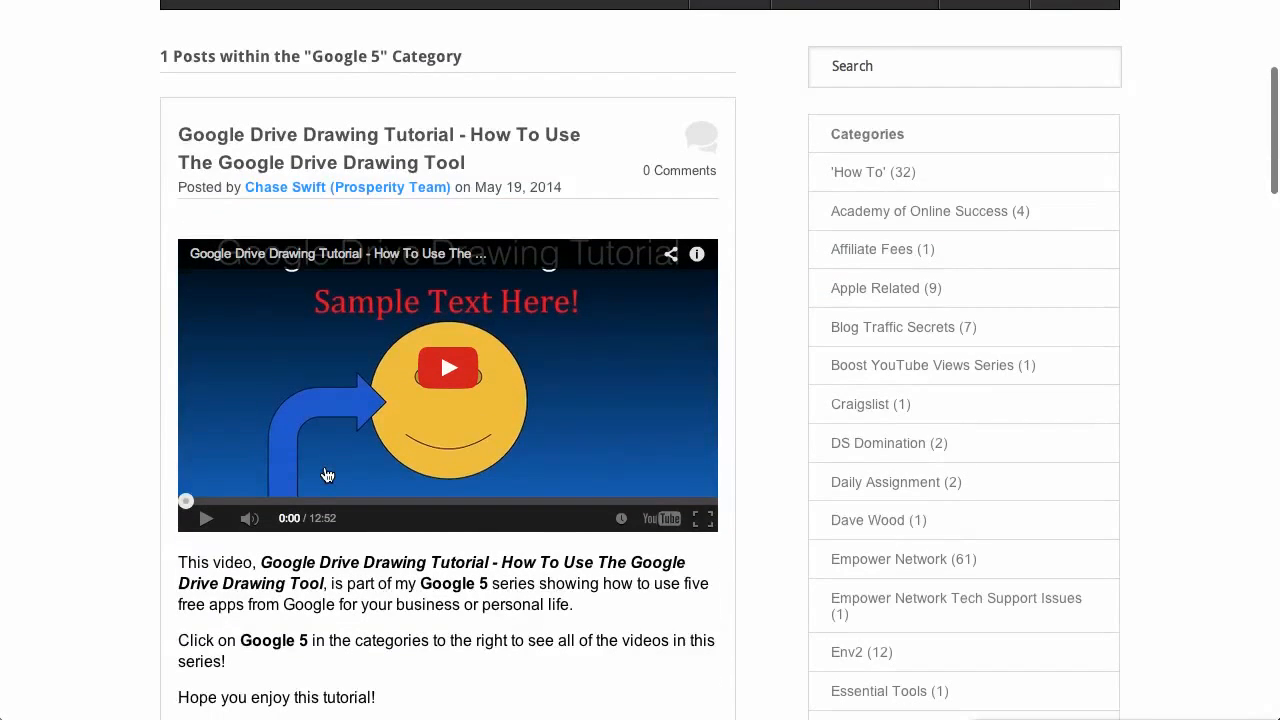
scroll(327, 475, down, 5)
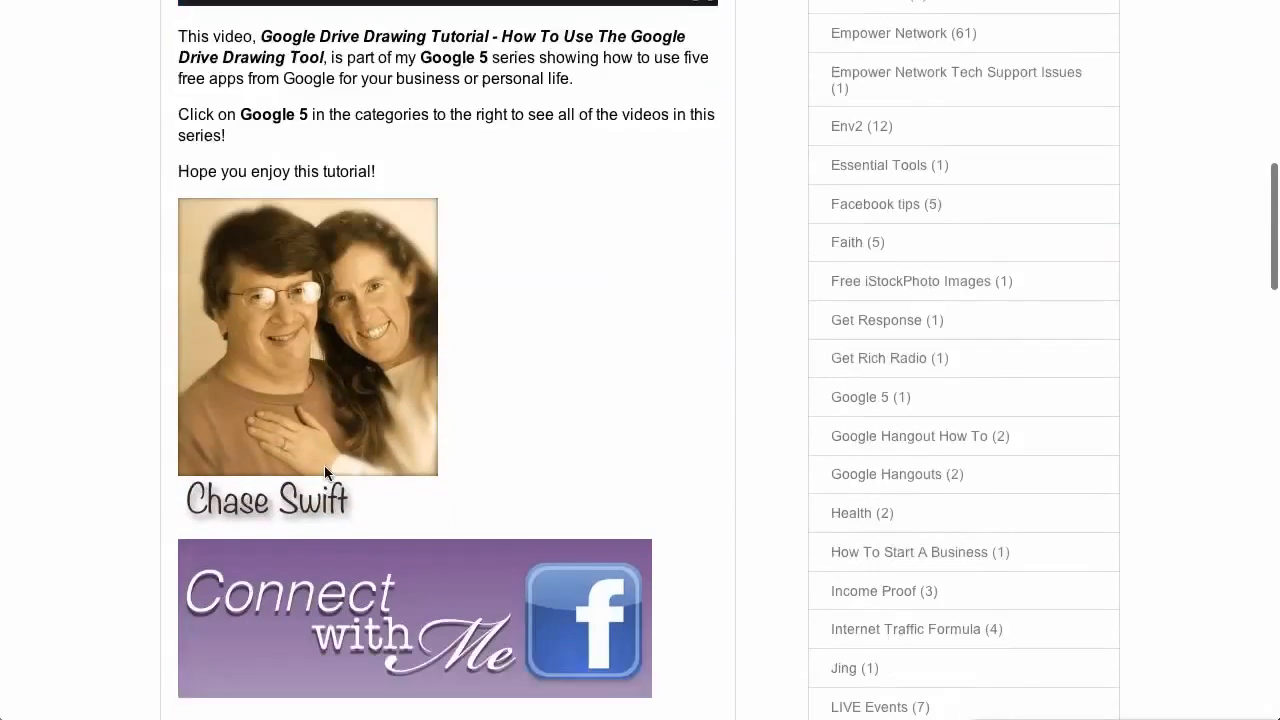
scroll(324, 465, down, 2)
scroll(318, 450, up, 7)
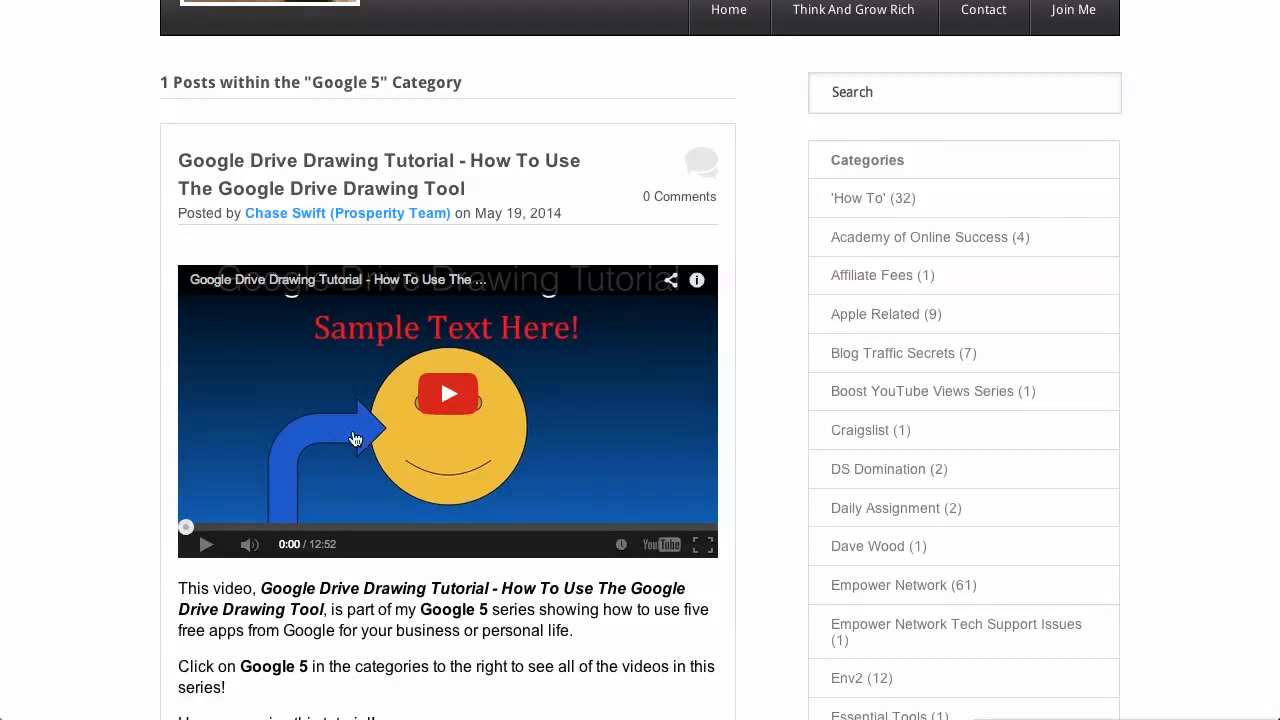
scroll(355, 440, up, 3)
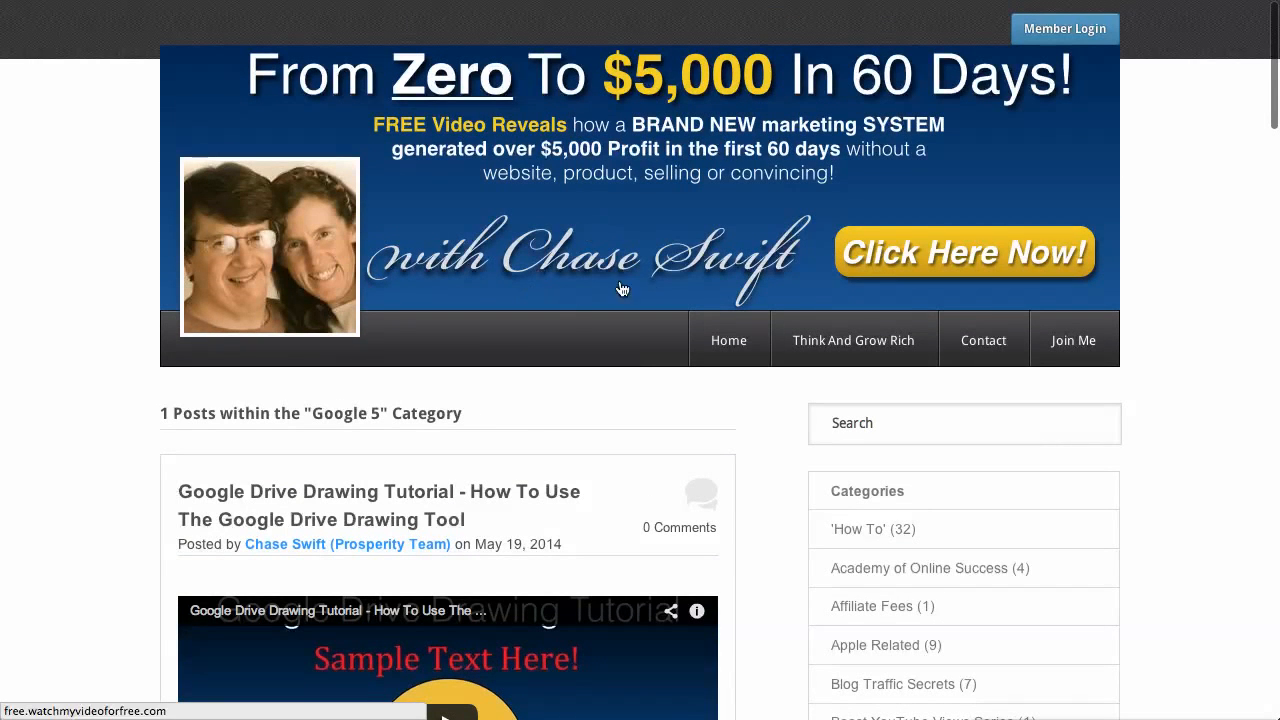
scroll(1119, 452, down, 6)
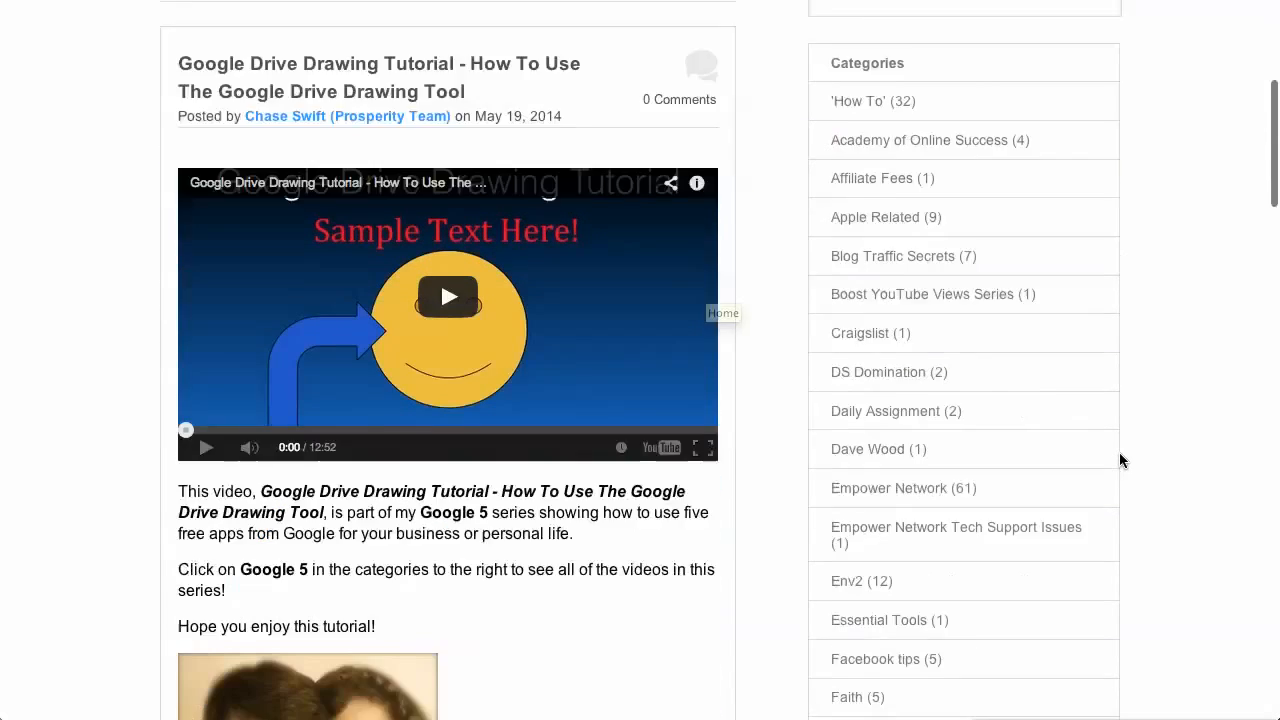
scroll(1109, 451, down, 2)
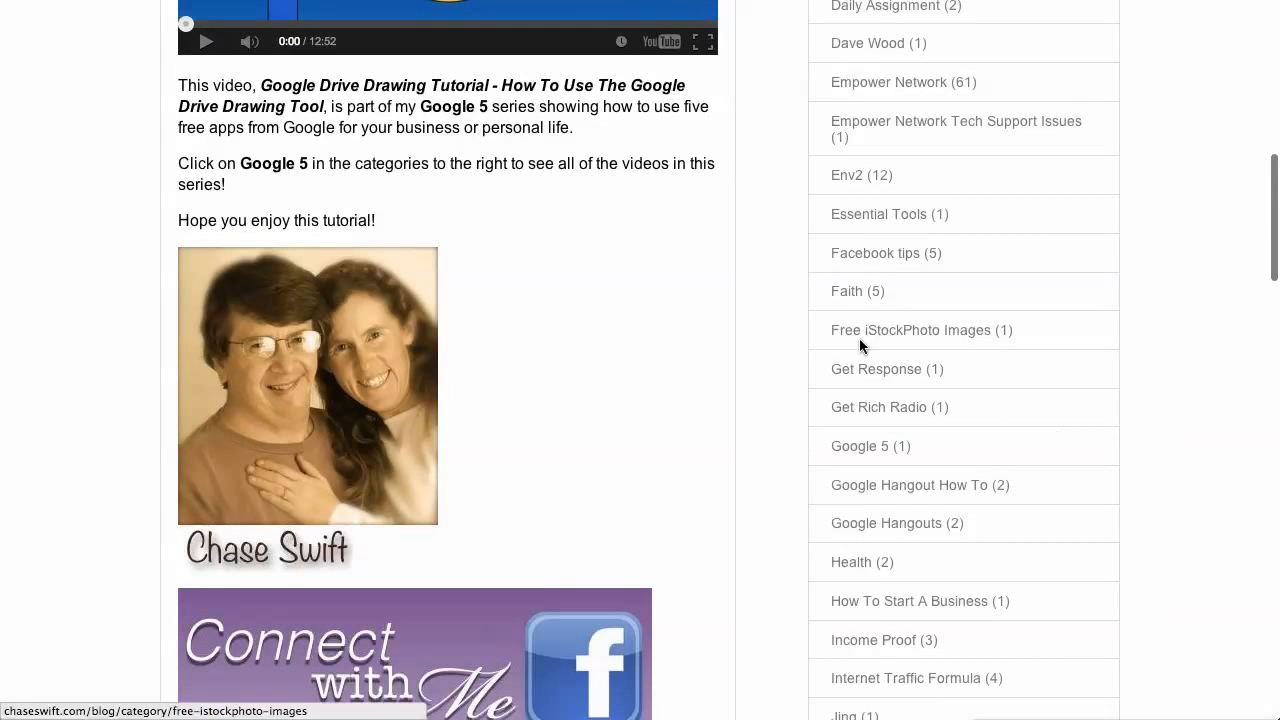
mouse_move(912, 452)
mouse_down()
mouse_move(880, 445)
mouse_move(912, 455)
mouse_up()
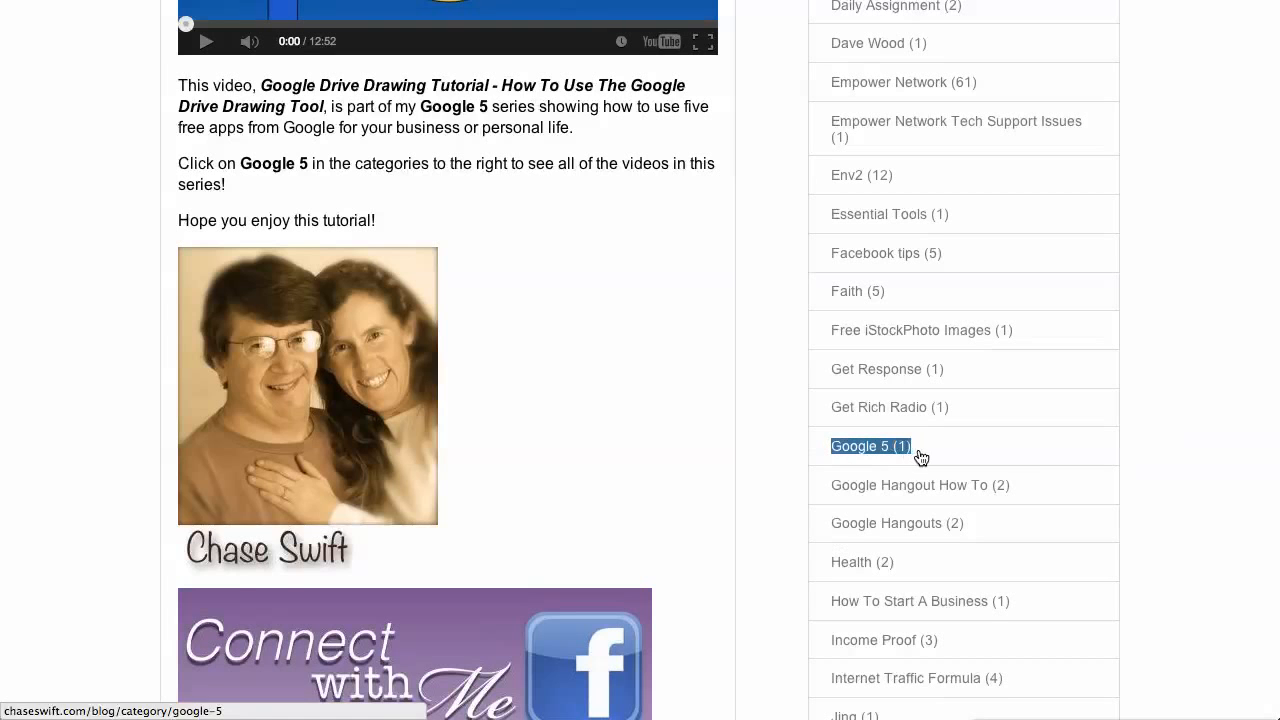
scroll(875, 460, down, 1)
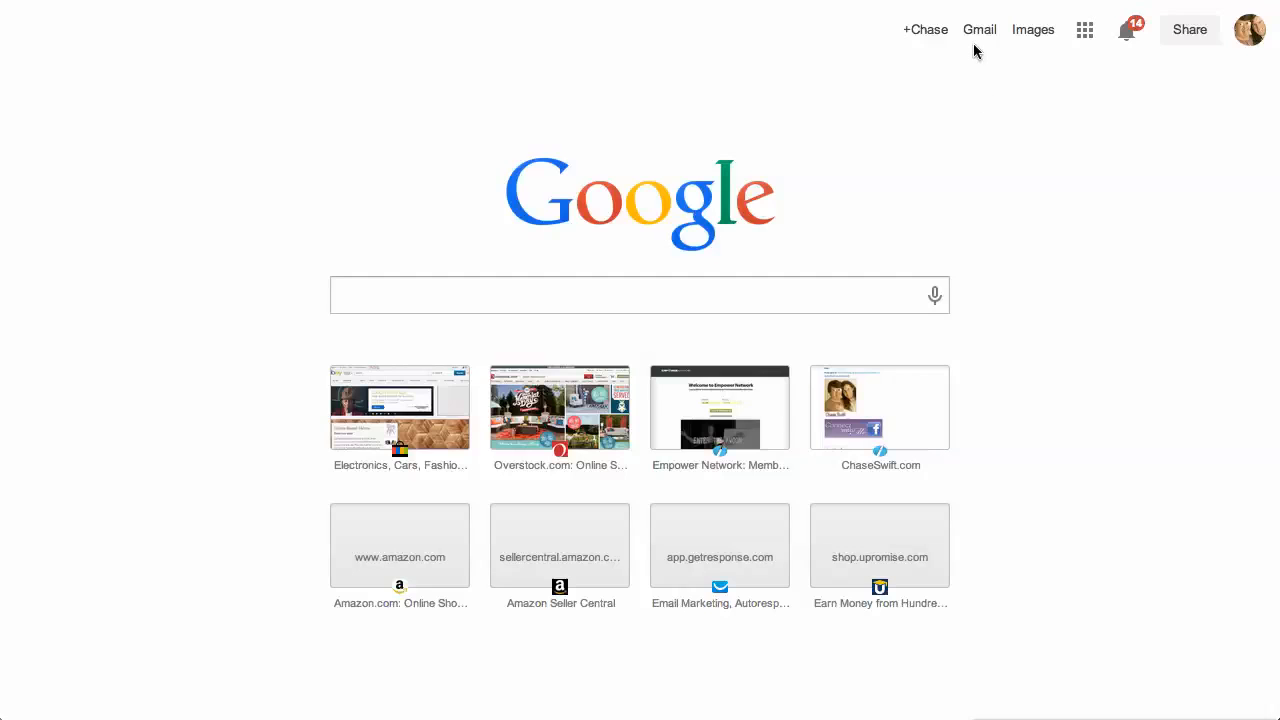
Open Google Drive and create a new form.
click(1085, 32)
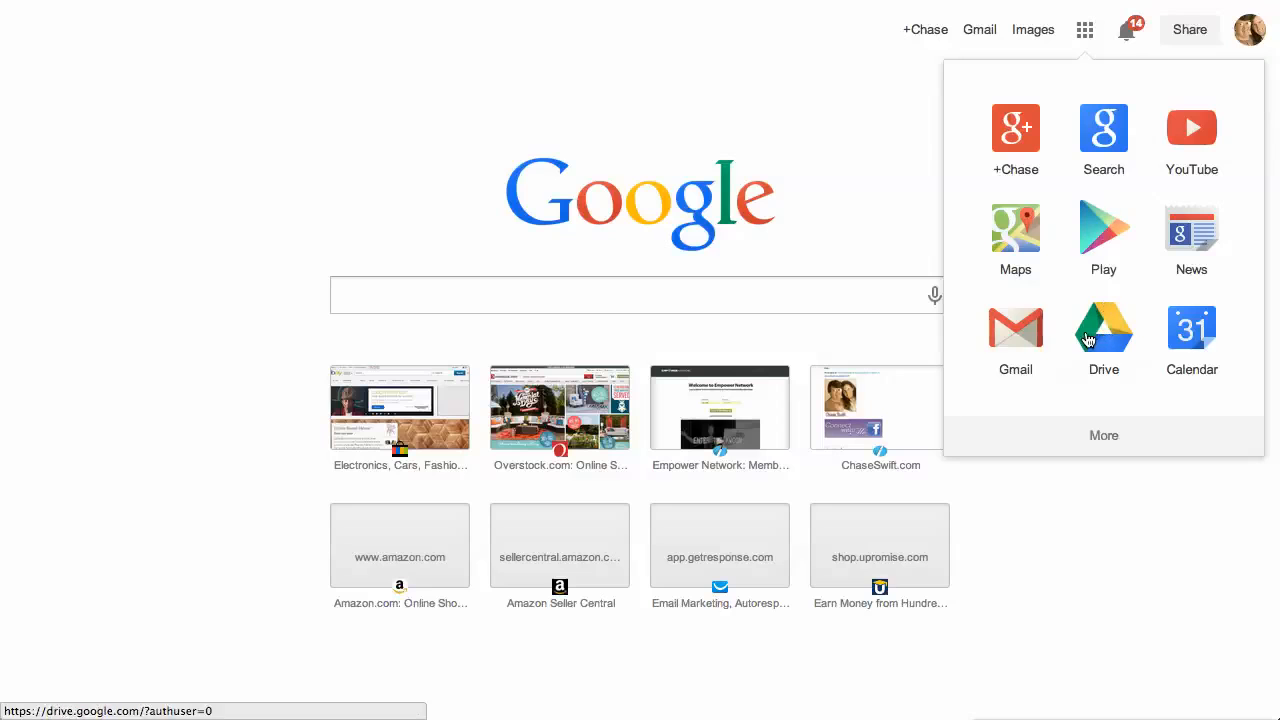
click(1086, 333)
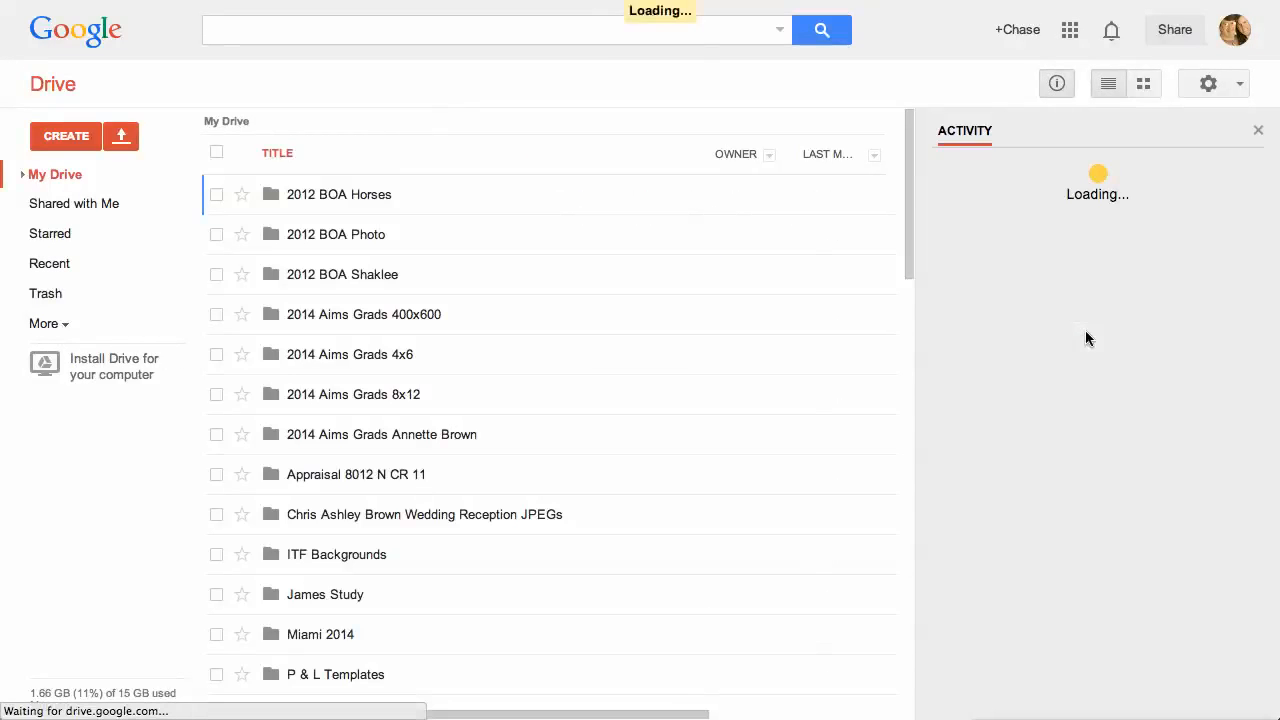
click(66, 136)
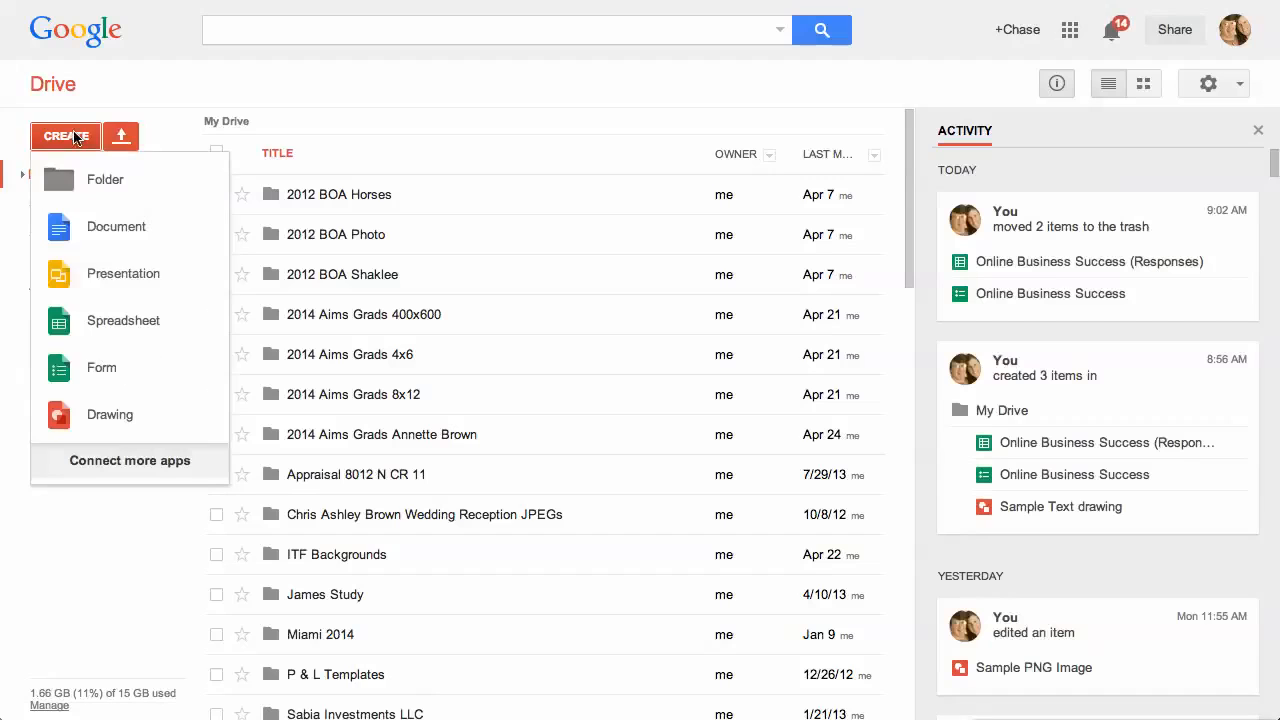
click(102, 370)
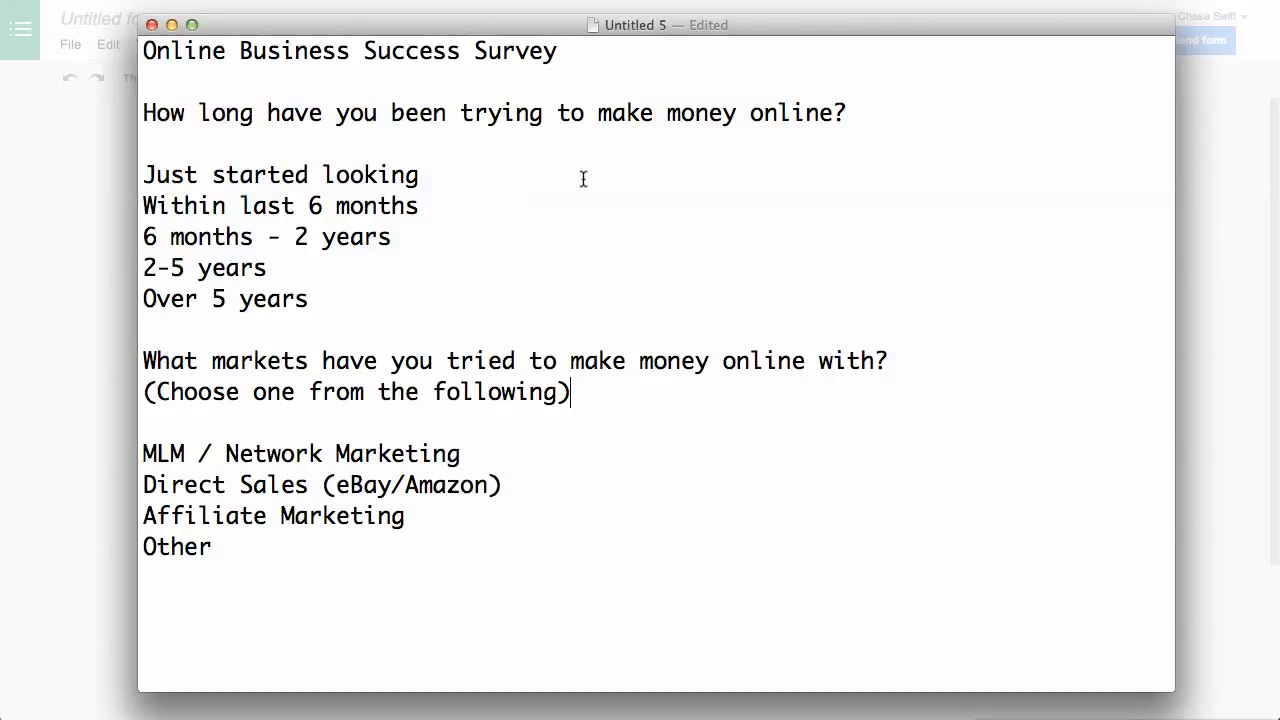
drag(866, 114, 105, 106)
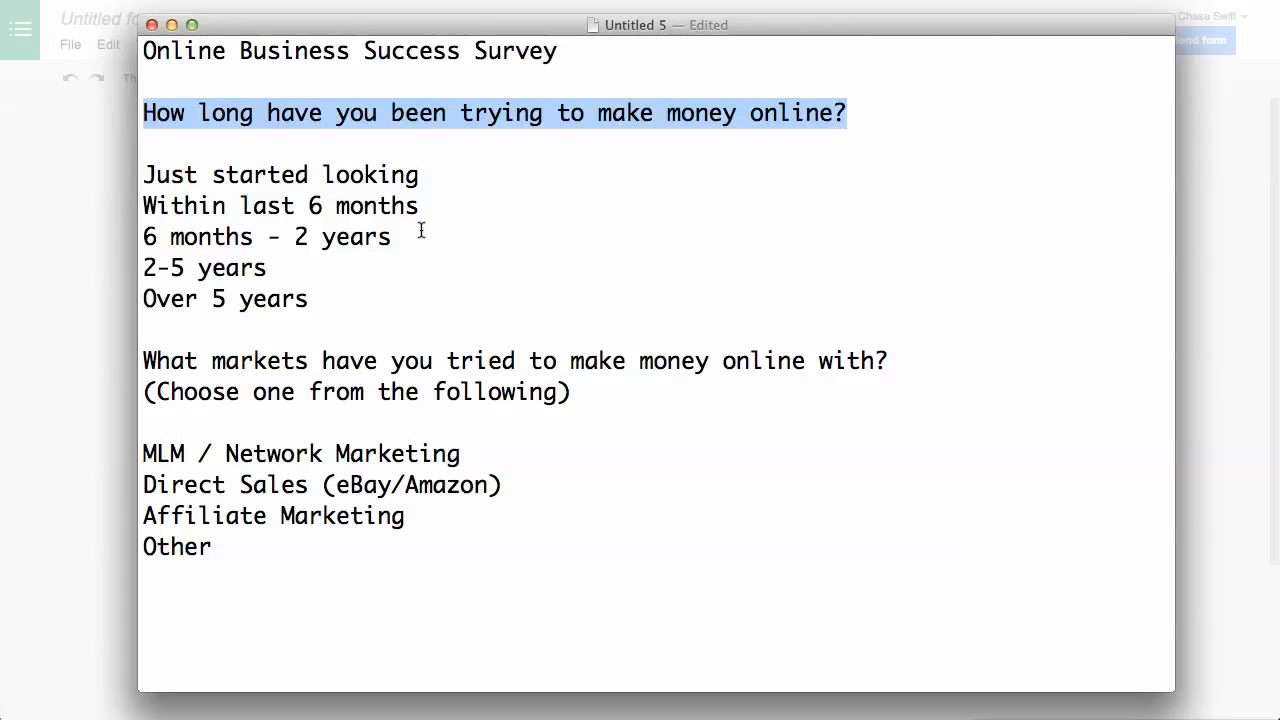
click(393, 205)
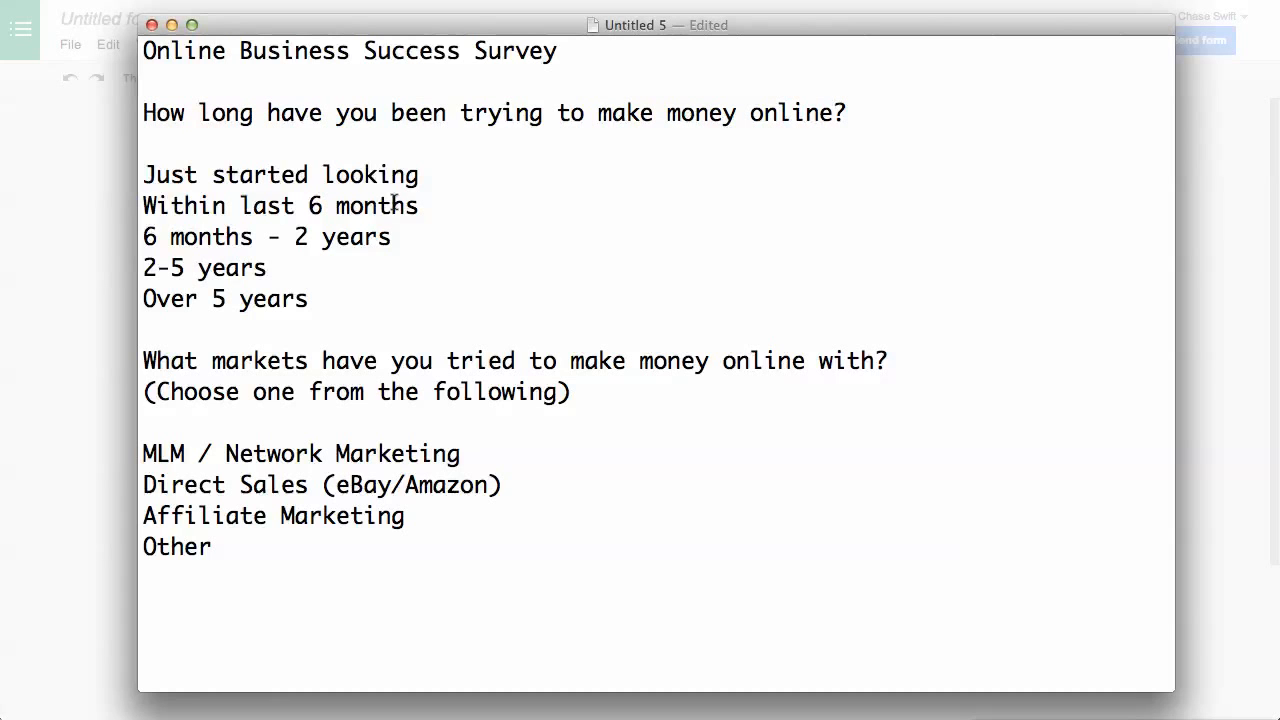
Title the new form "Online Business Success Survey", using the heading copied from the text notes.
drag(248, 32, 967, 153)
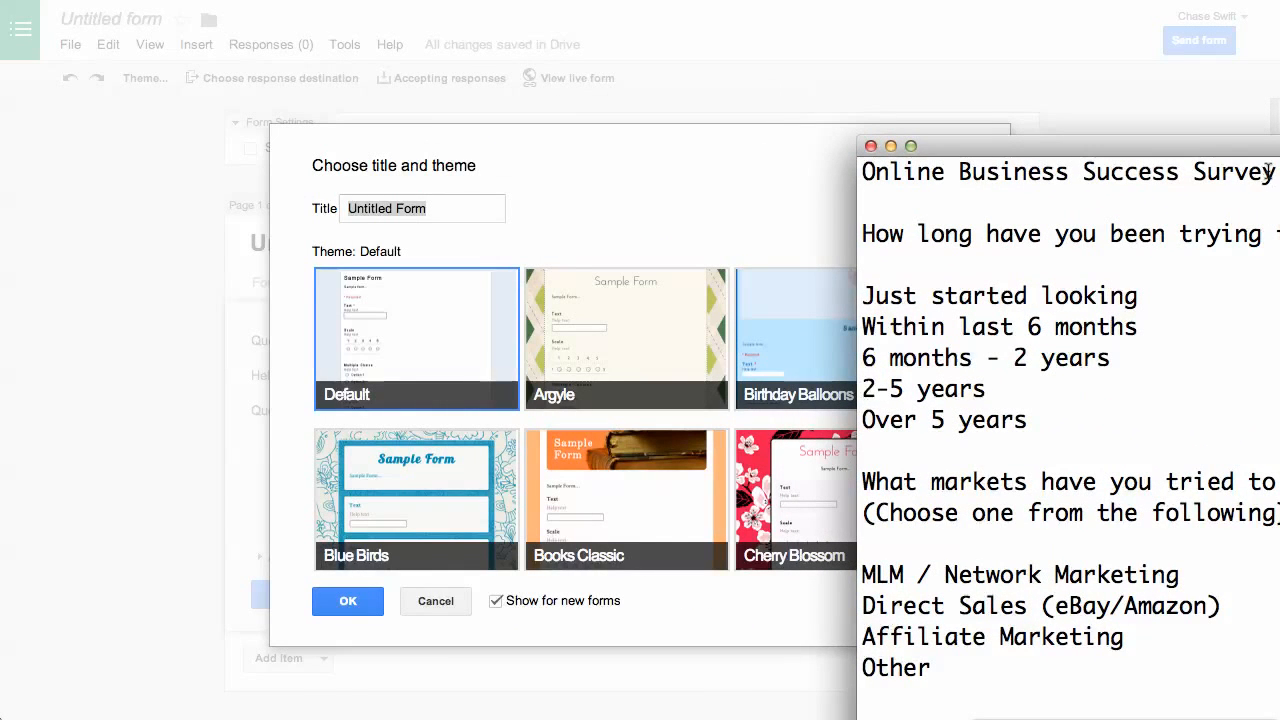
drag(1268, 172, 825, 163)
key(ctrl+c)
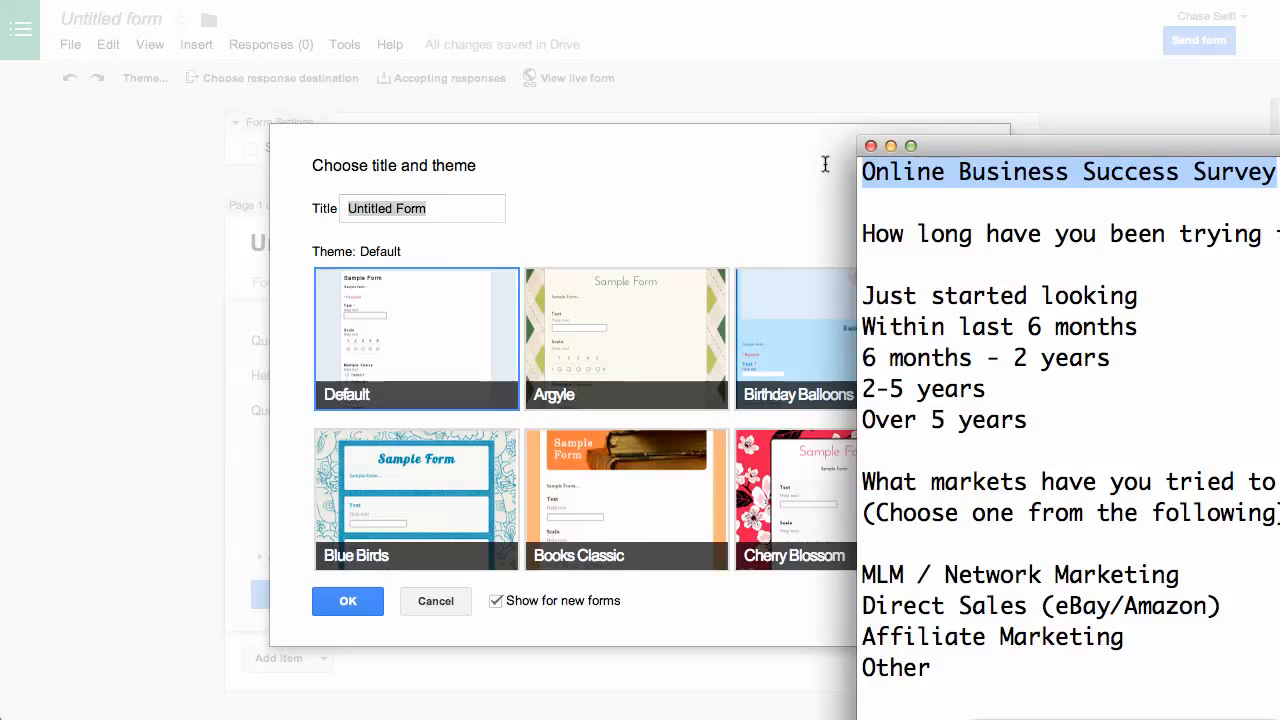
click(397, 206)
triple_click(397, 206)
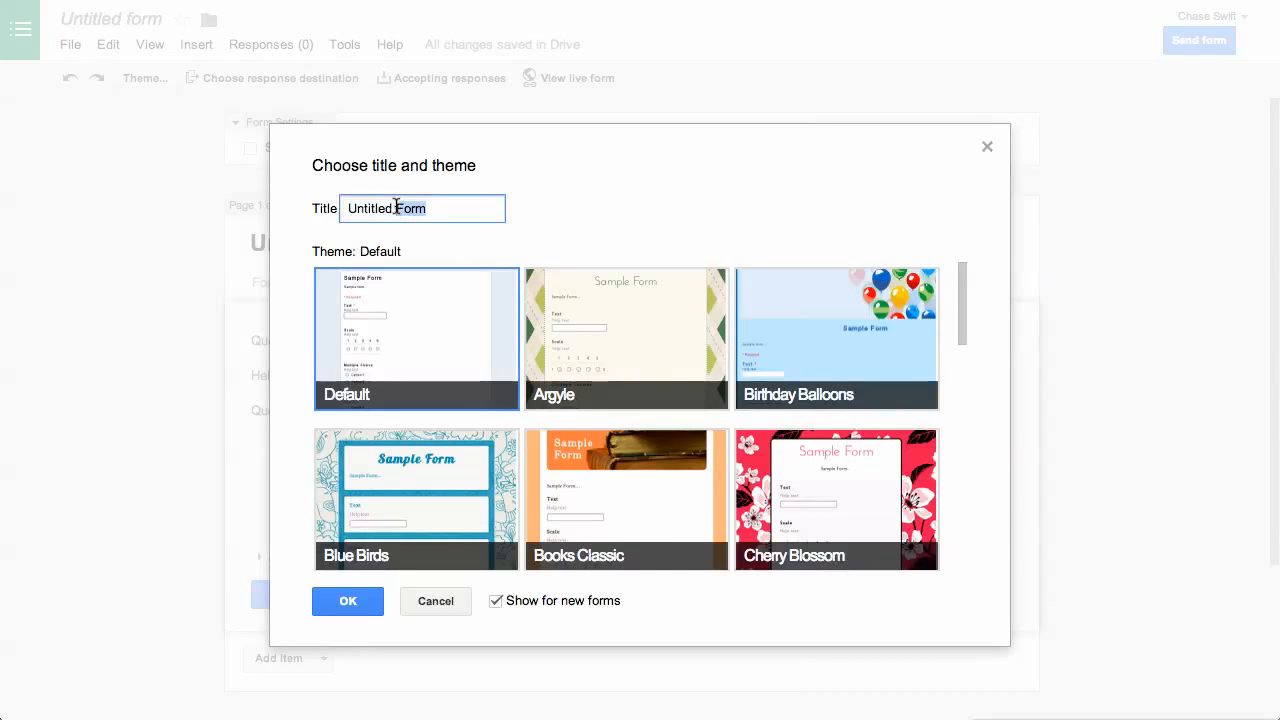
key(ctrl+v)
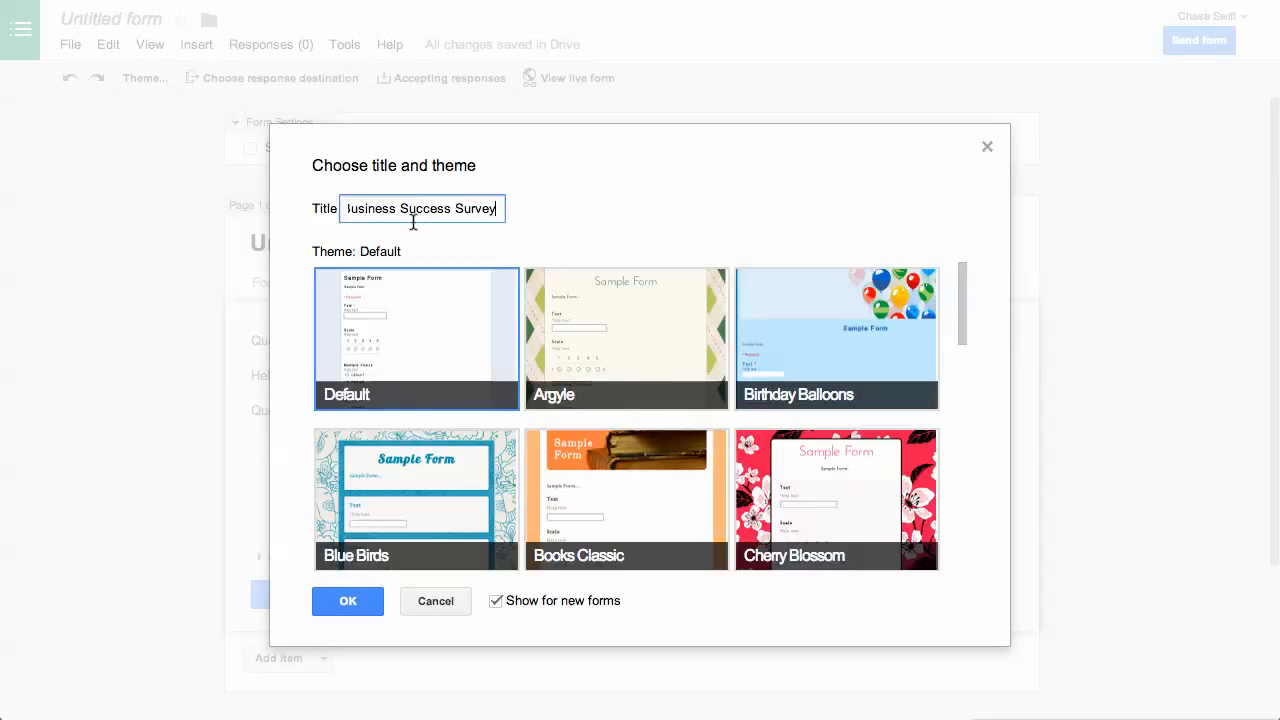
key(Up)
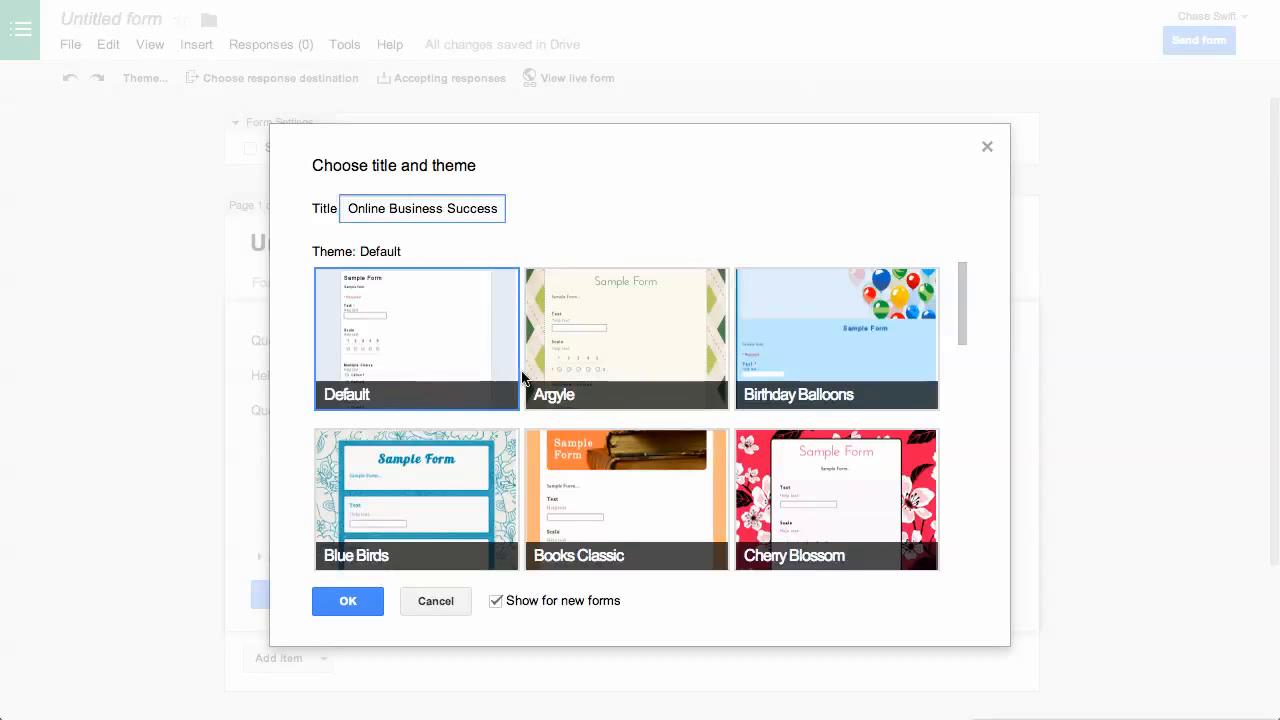
Choose the Magazine theme for the form and confirm the title and theme.
scroll(656, 380, down, 3)
scroll(655, 376, down, 5)
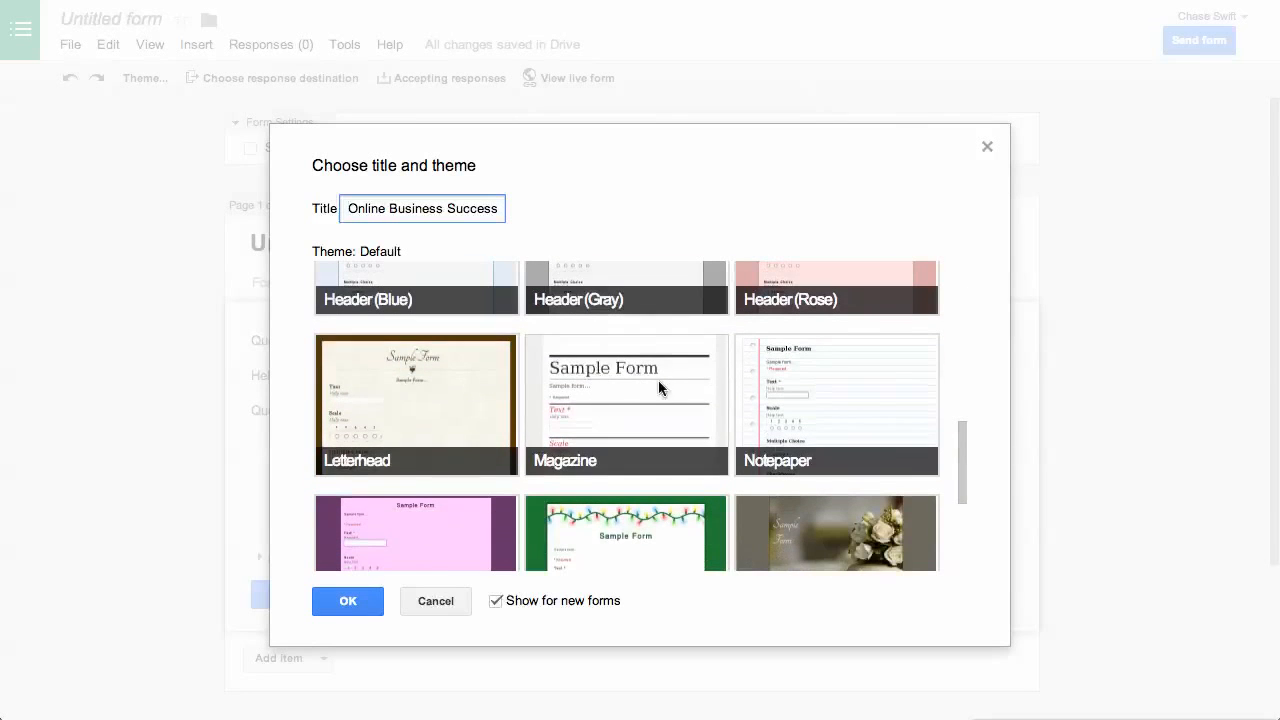
click(596, 380)
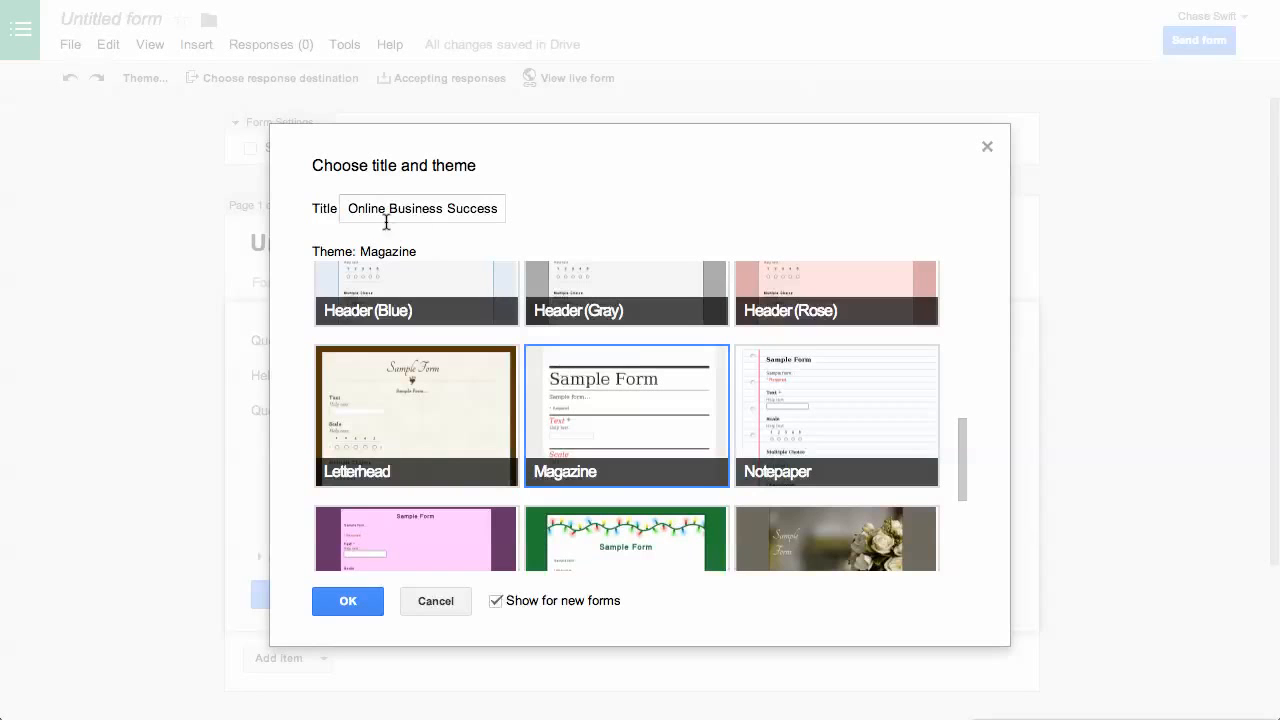
click(342, 605)
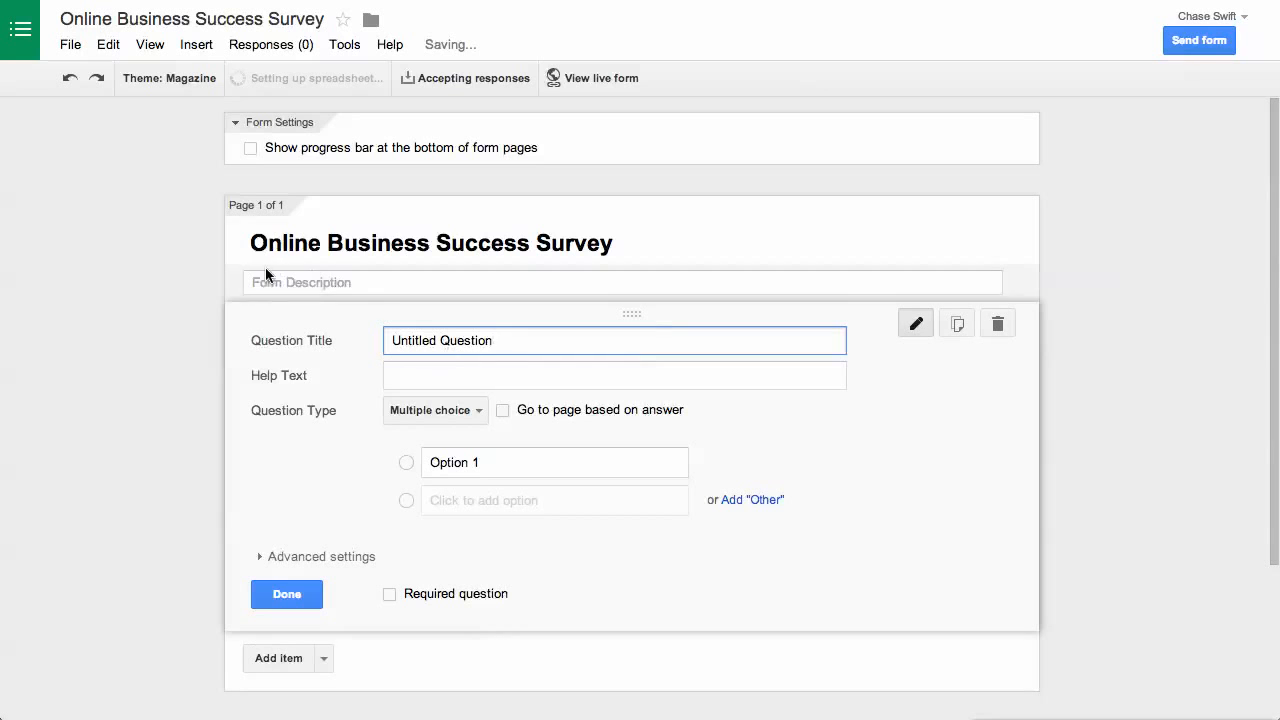
drag(611, 243, 249, 237)
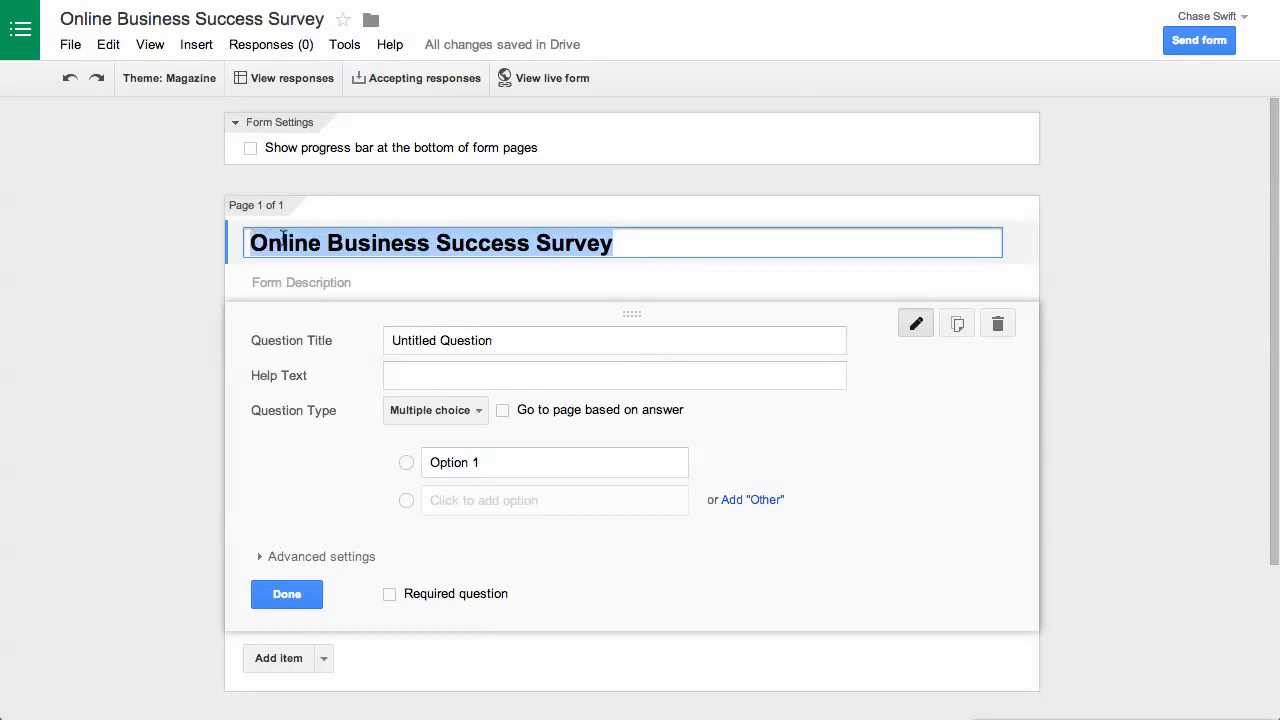
Copy the question "How long have you been trying to make money online?" from the text notes and return to the form.
click(1278, 248)
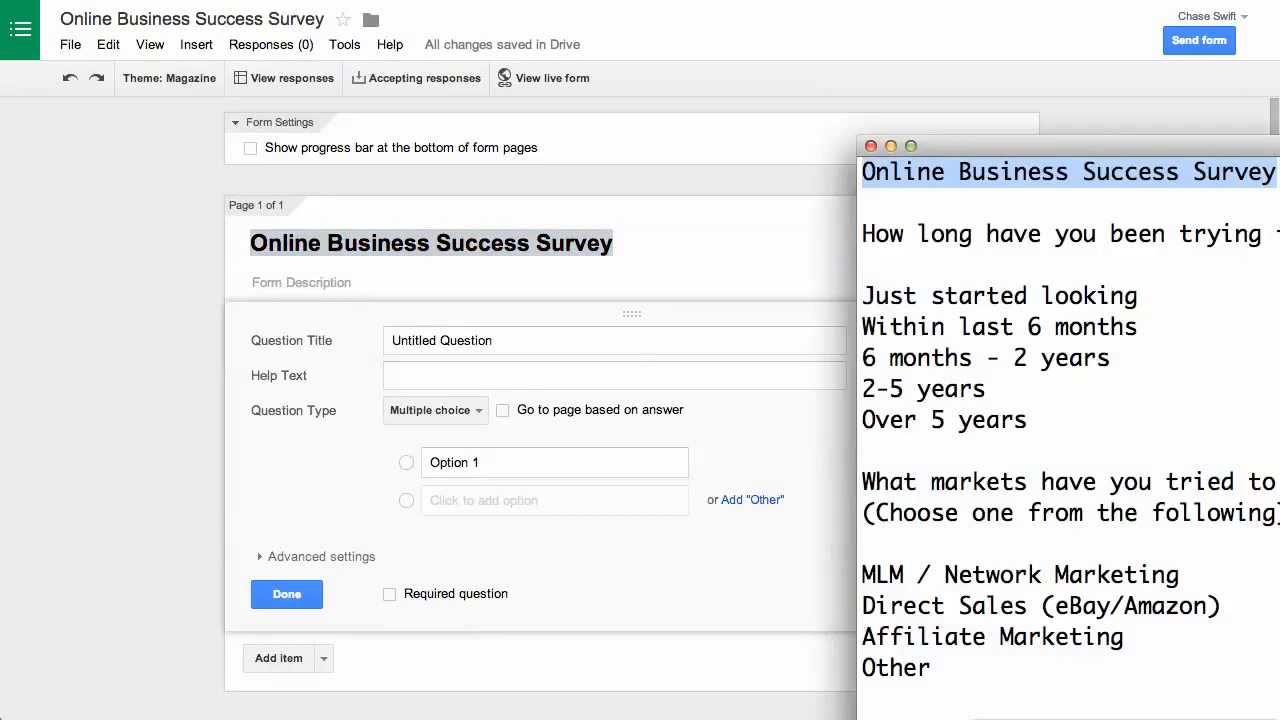
drag(1025, 137, 732, 141)
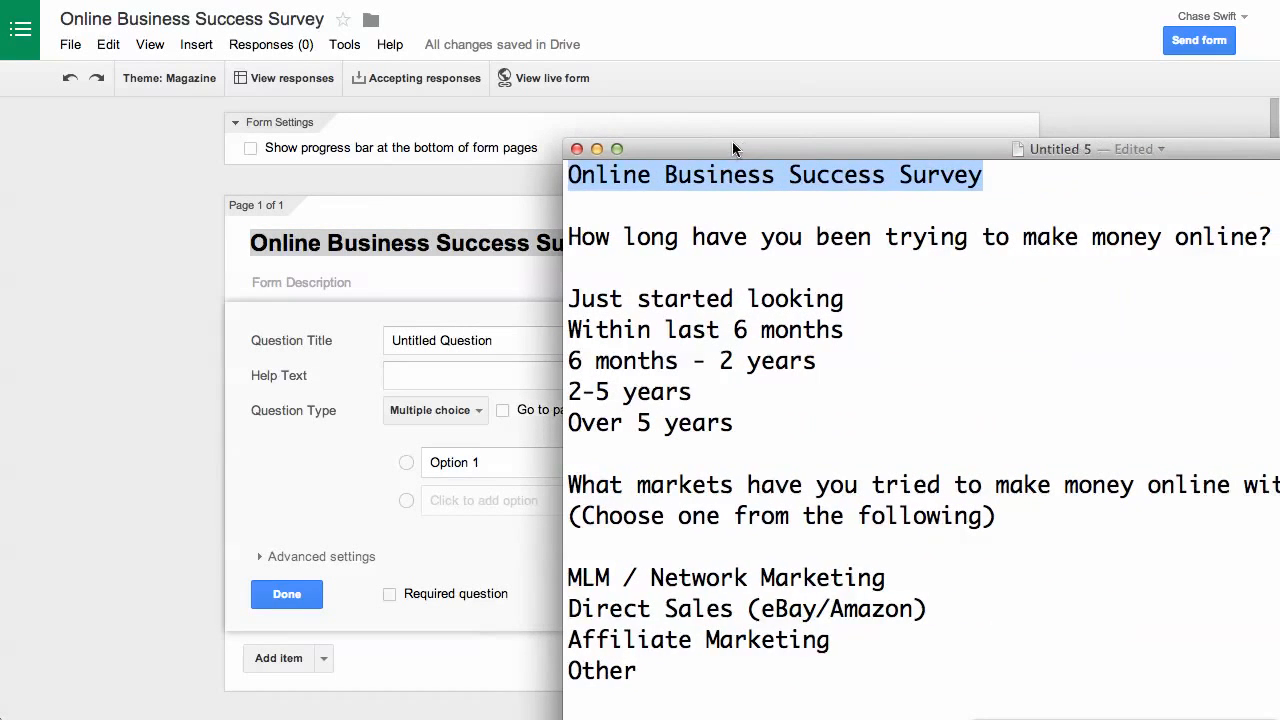
drag(586, 234, 1272, 226)
key(ctrl+c)
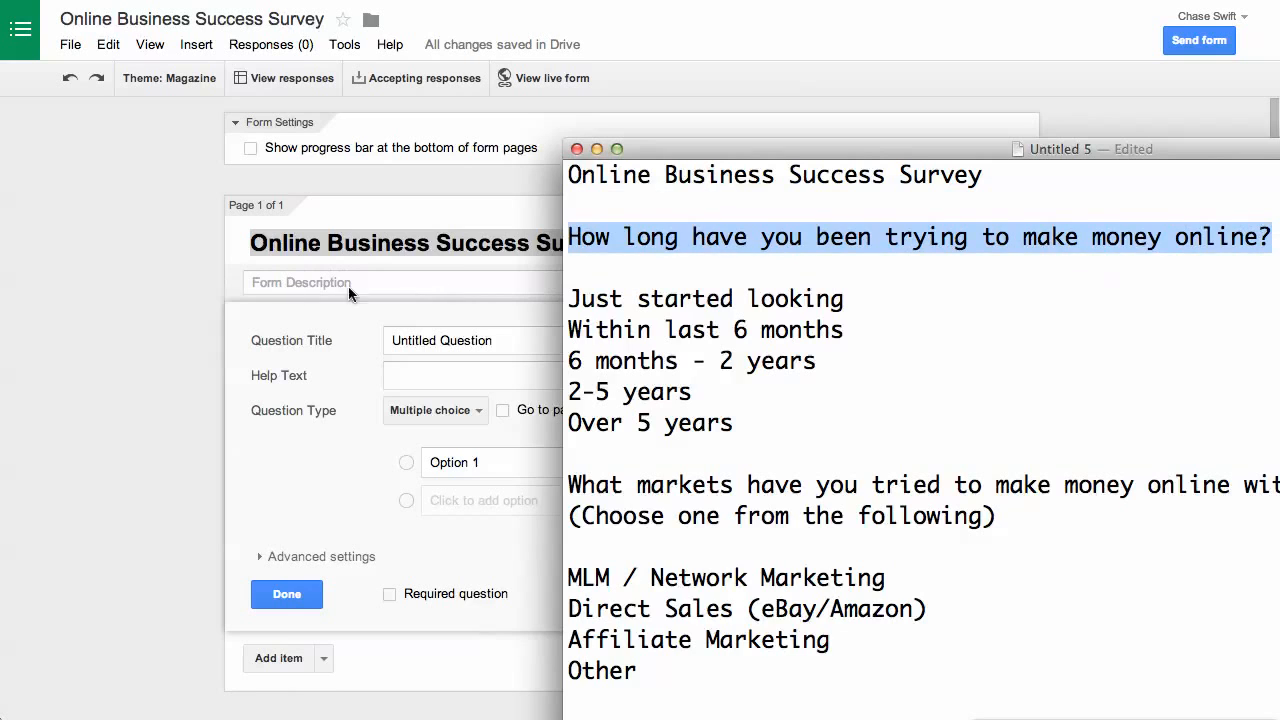
click(253, 340)
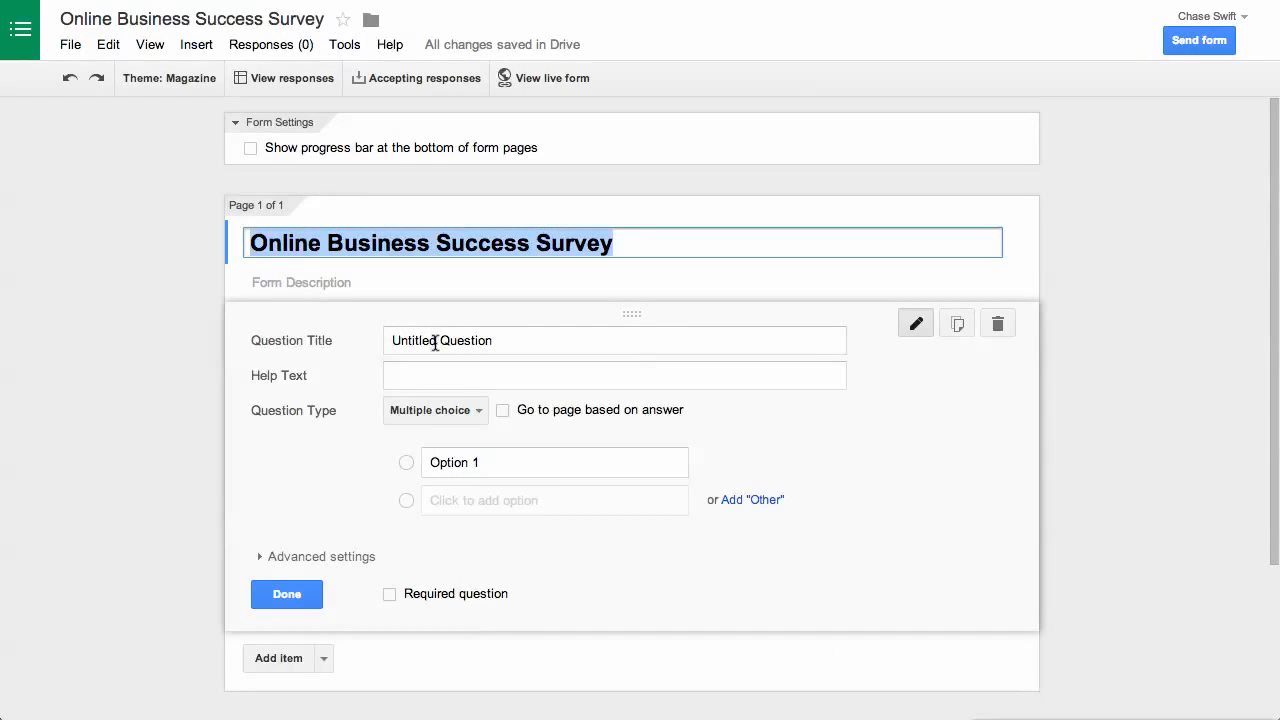
Keep the first question as Multiple choice and replace its title with "How long have you been trying to make money online?".
click(475, 411)
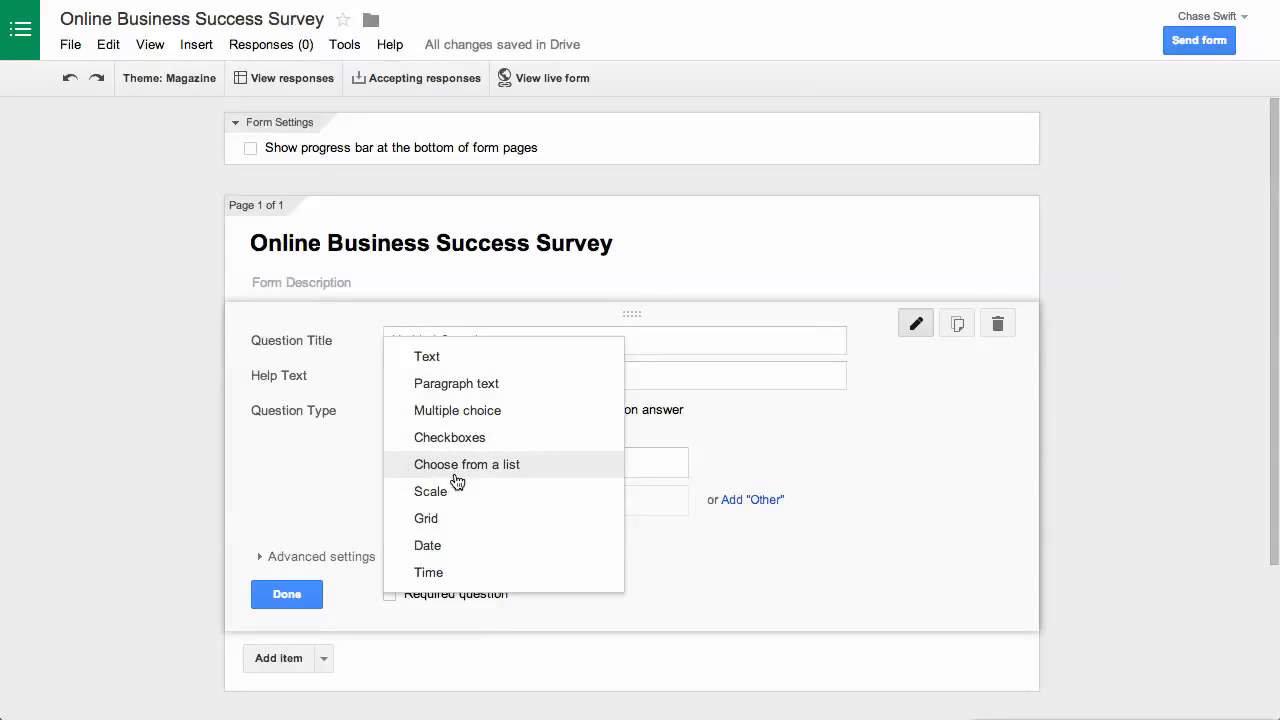
click(455, 413)
click(438, 338)
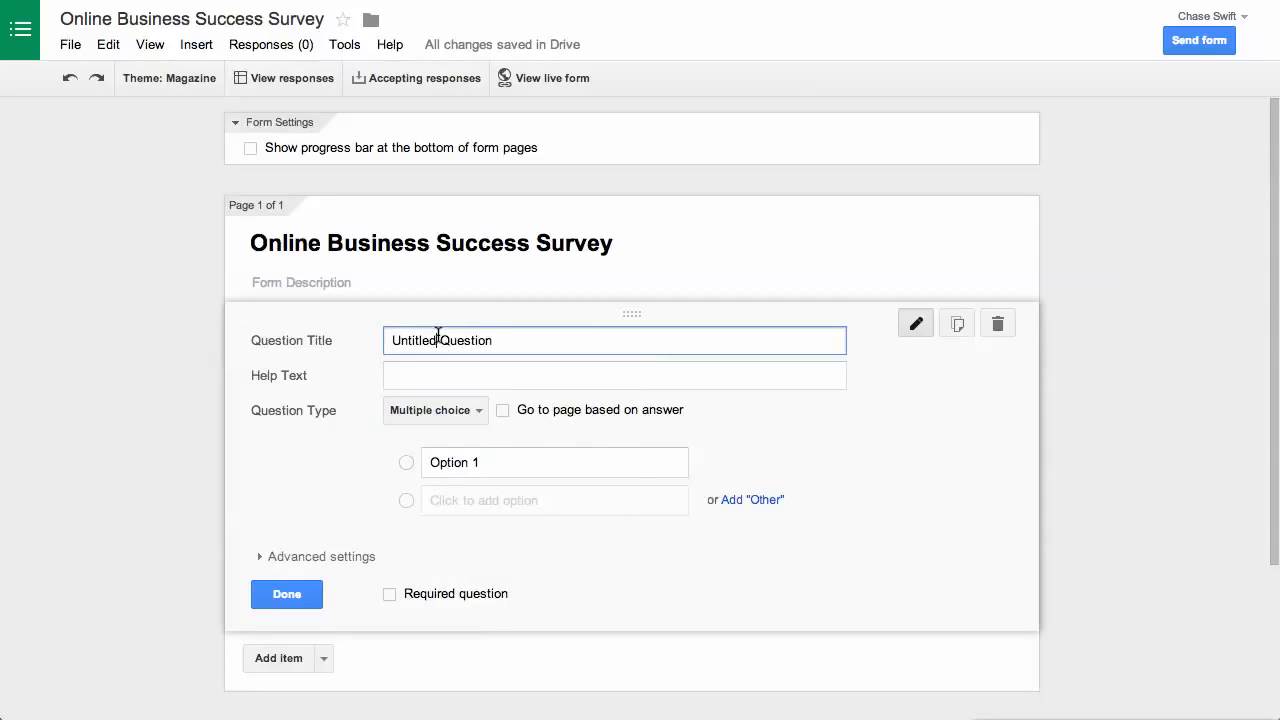
drag(503, 338, 360, 347)
key(ctrl+v)
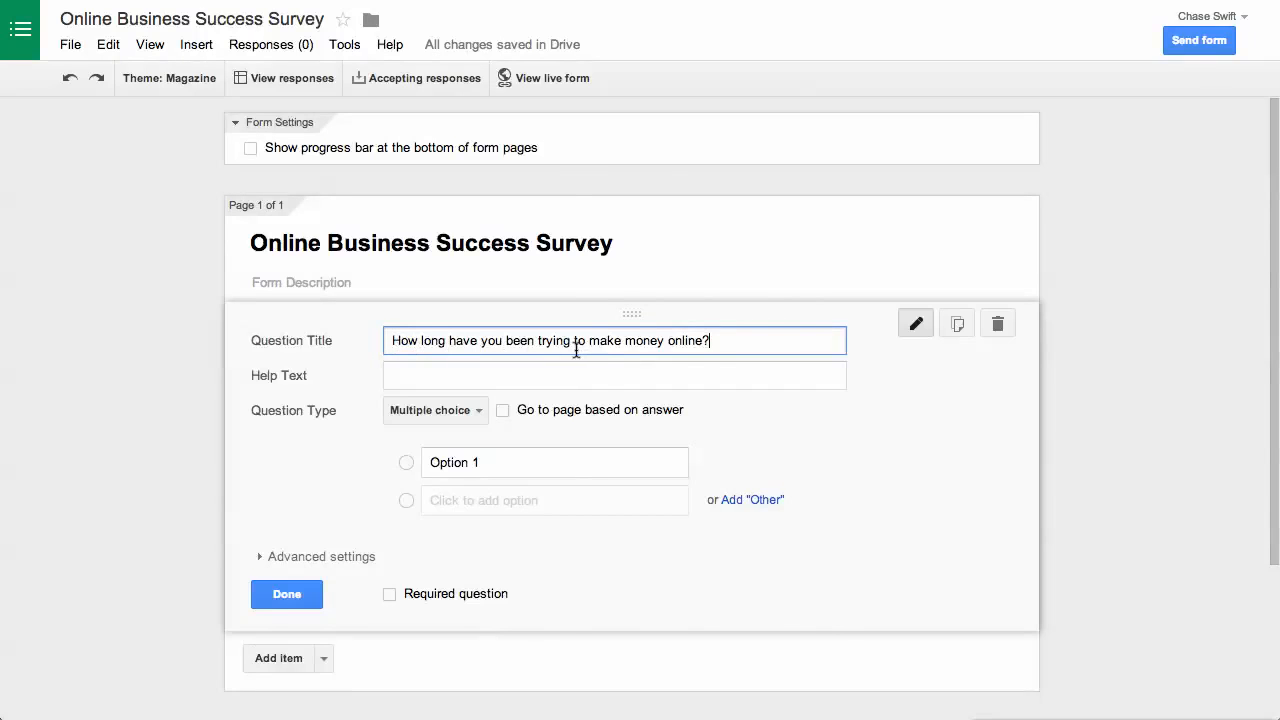
Copy "(Choose one from the following)" from the text notes into the first question's help text.
key(alt+Tab)
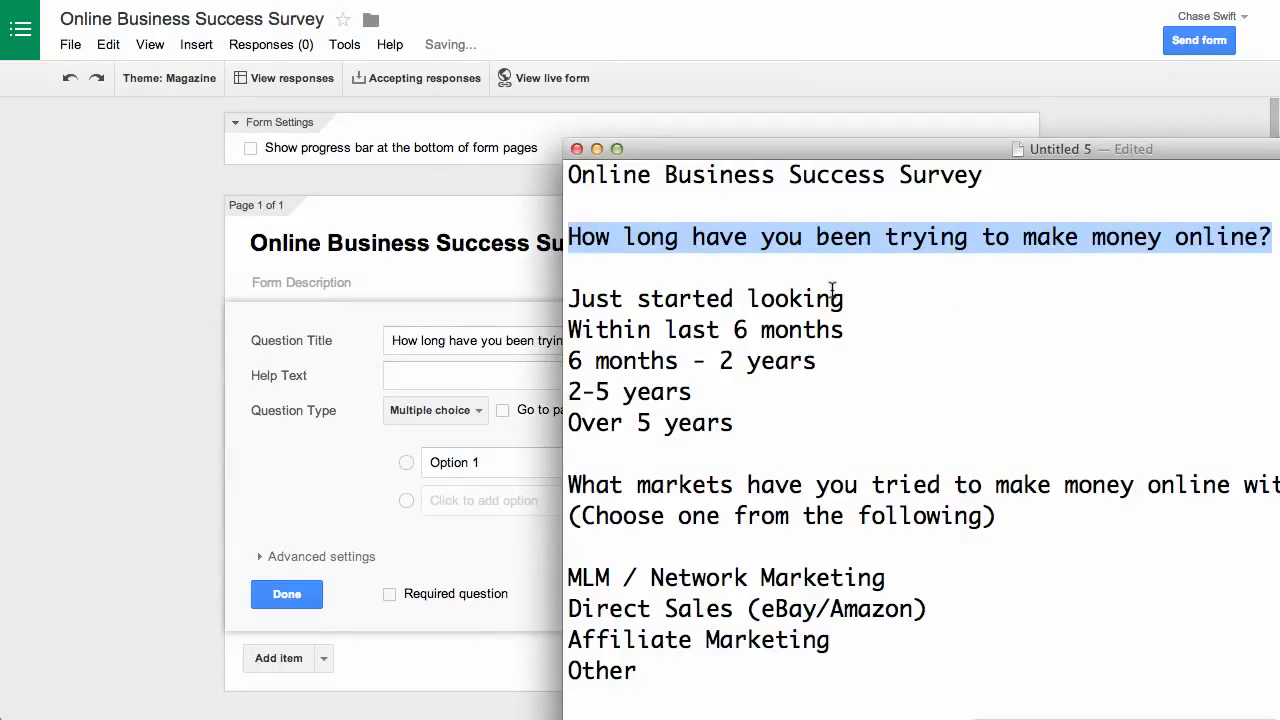
drag(1003, 515, 547, 507)
key(ctrl+c)
click(428, 371)
key(ctrl+v)
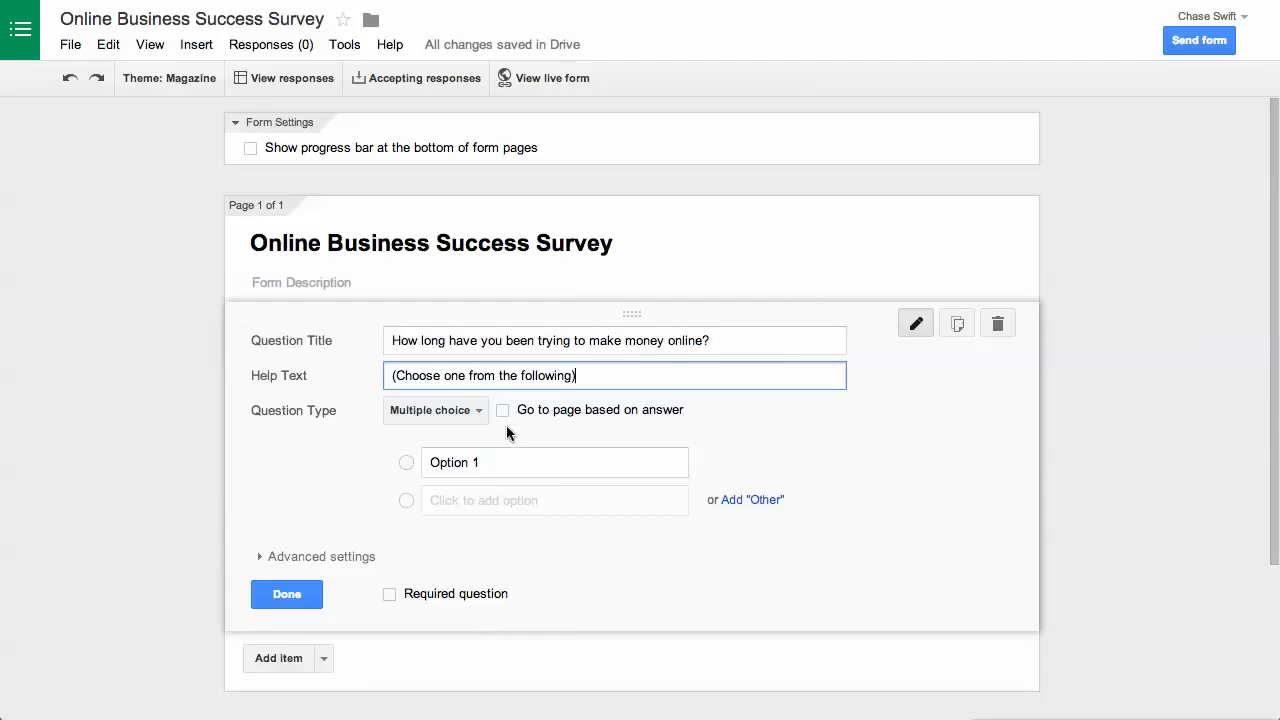
Replace the first answer option with "Just started looking", copied from the text notes.
key(super+Tab)
click(664, 329)
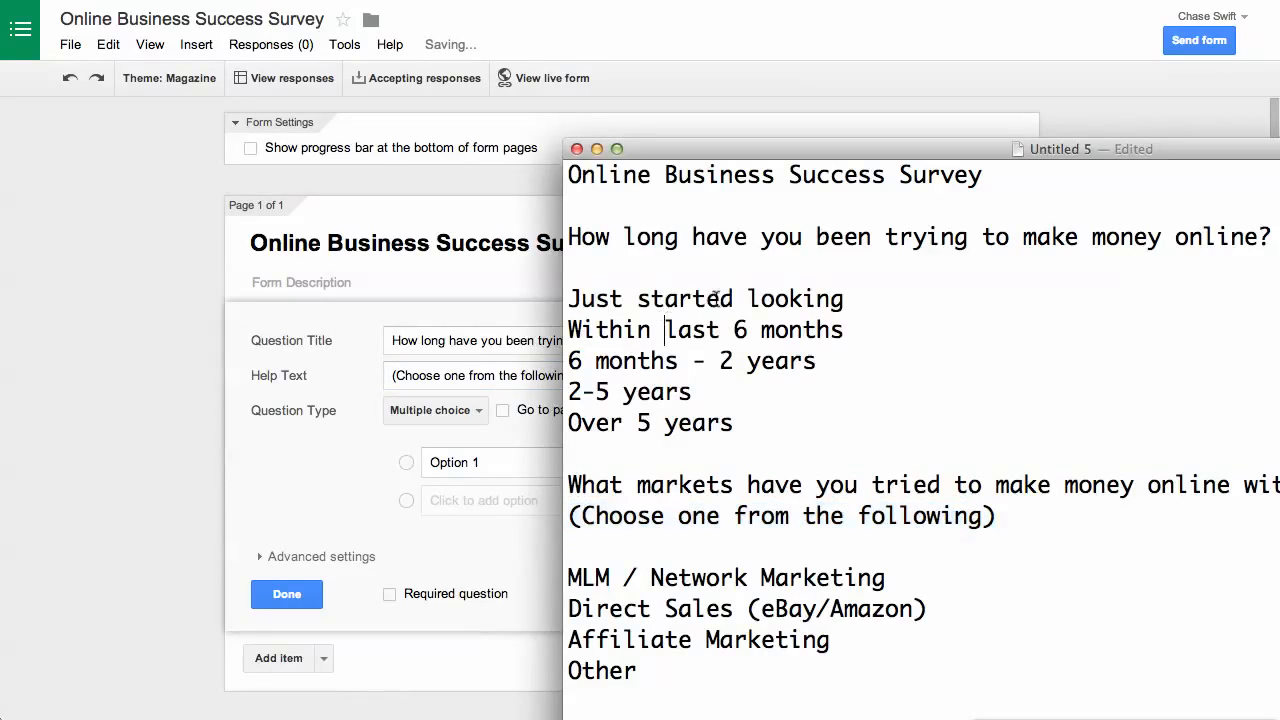
drag(856, 299, 531, 297)
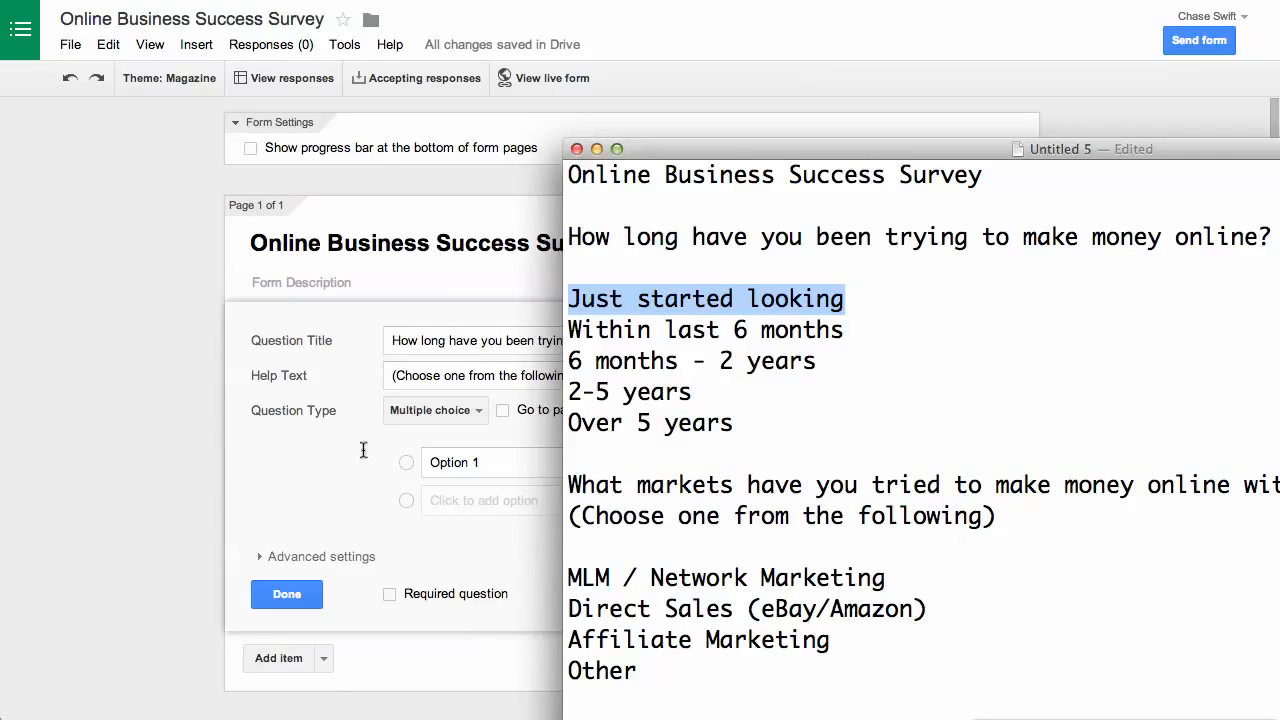
key(super+Tab)
click(485, 469)
drag(503, 460, 412, 466)
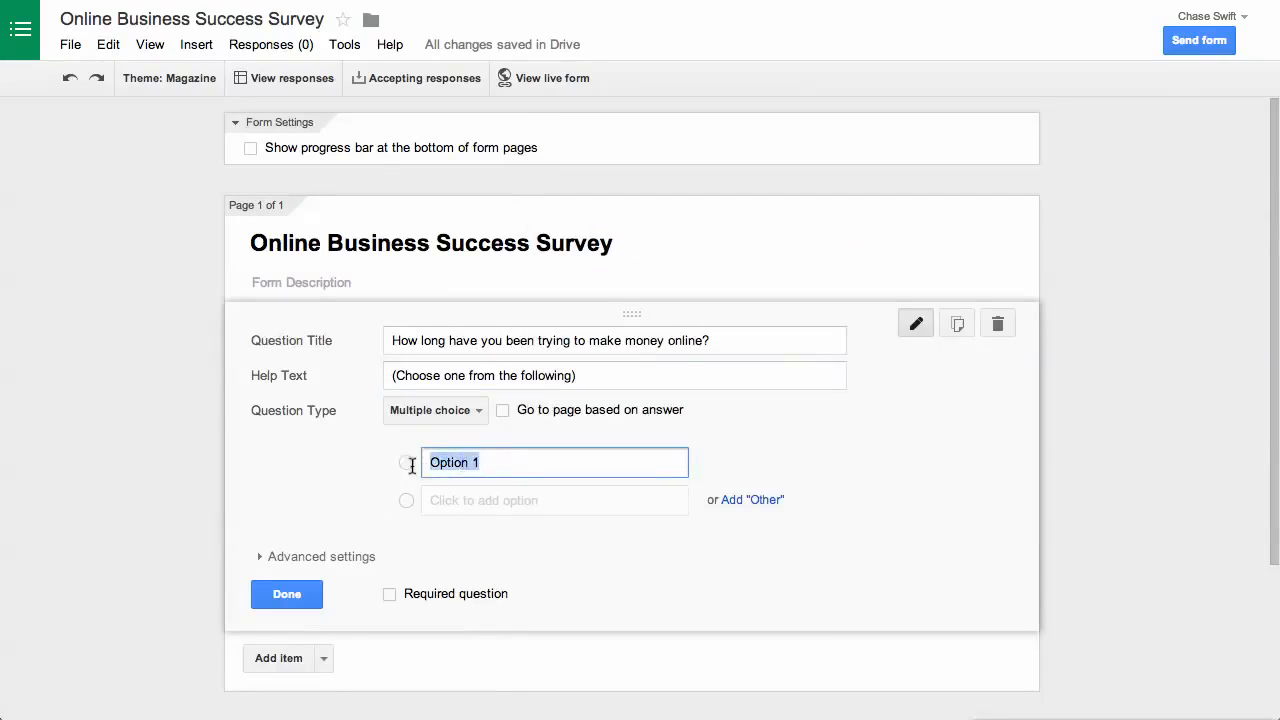
text(Just started looking)
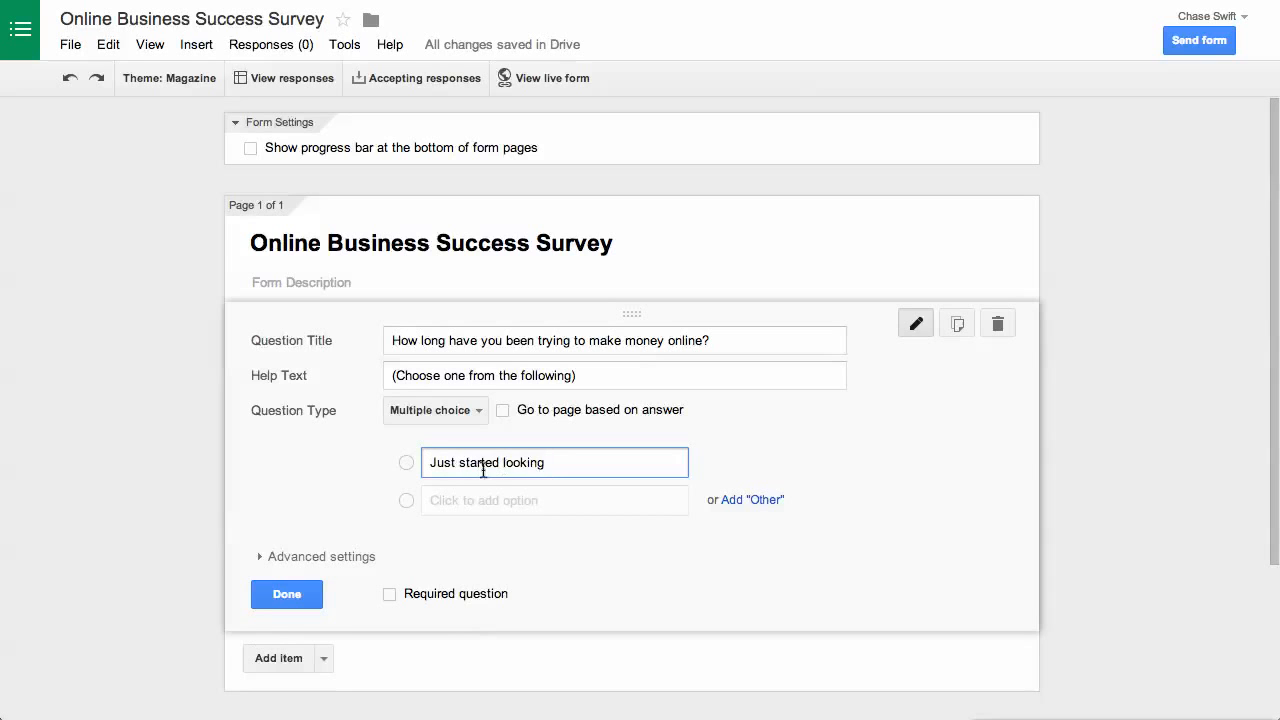
Add a second answer option reading "Within last 6 months", copied from the text notes.
click(485, 502)
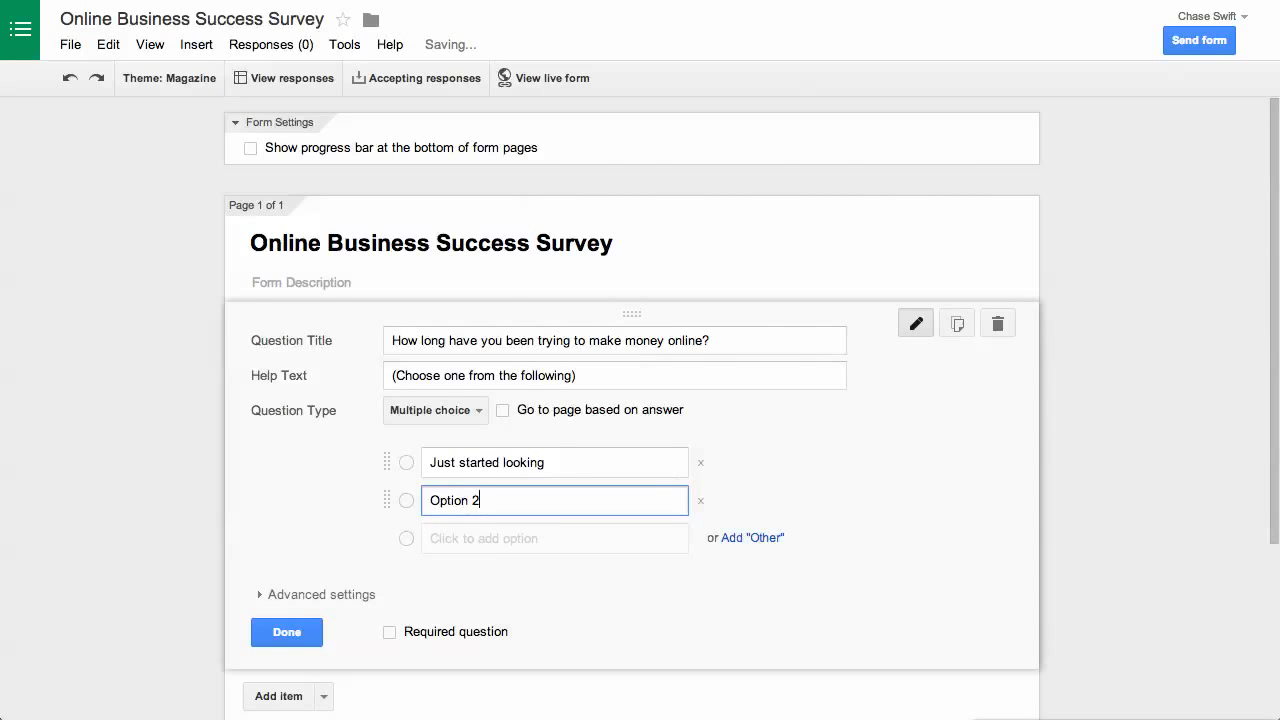
key(super+Tab)
click(781, 361)
drag(862, 331, 566, 330)
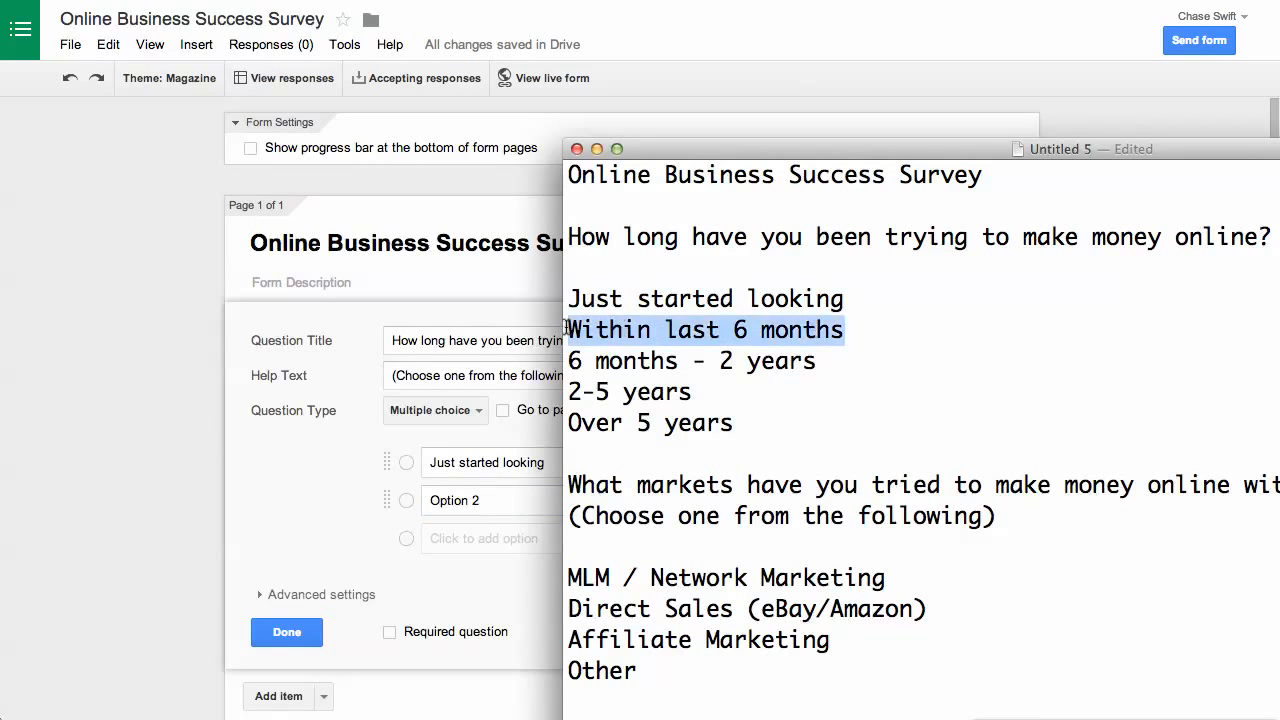
key(super+c)
key(super+Tab)
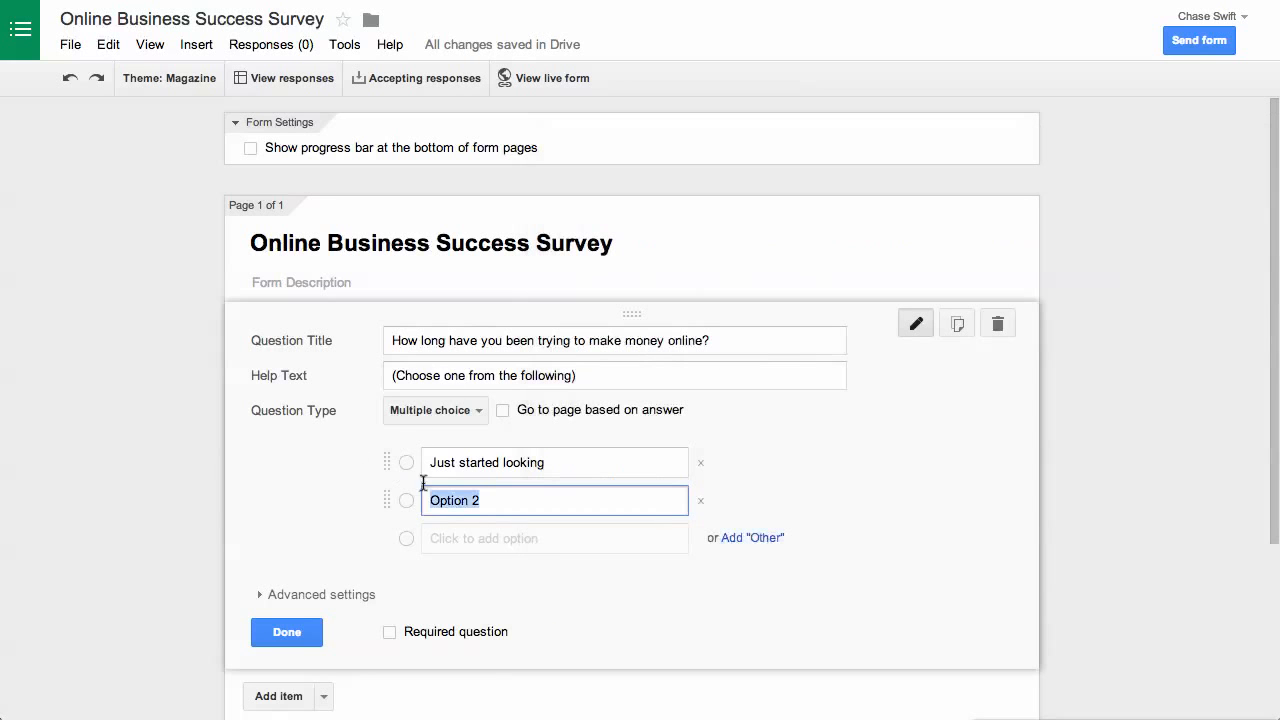
key(super+v)
Add a third answer option reading "6 months - 2 years", copied from the text notes.
click(603, 539)
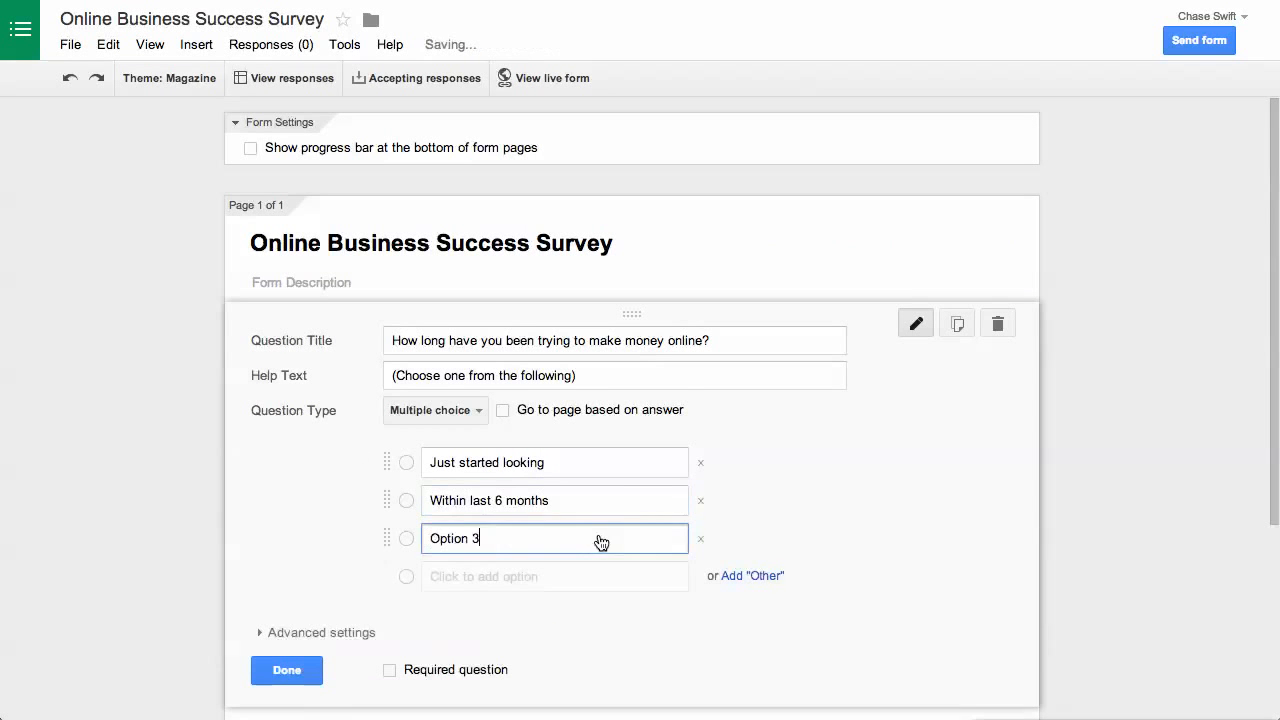
key(super+Tab)
drag(829, 363, 562, 362)
key(super+c)
key(super+Tab)
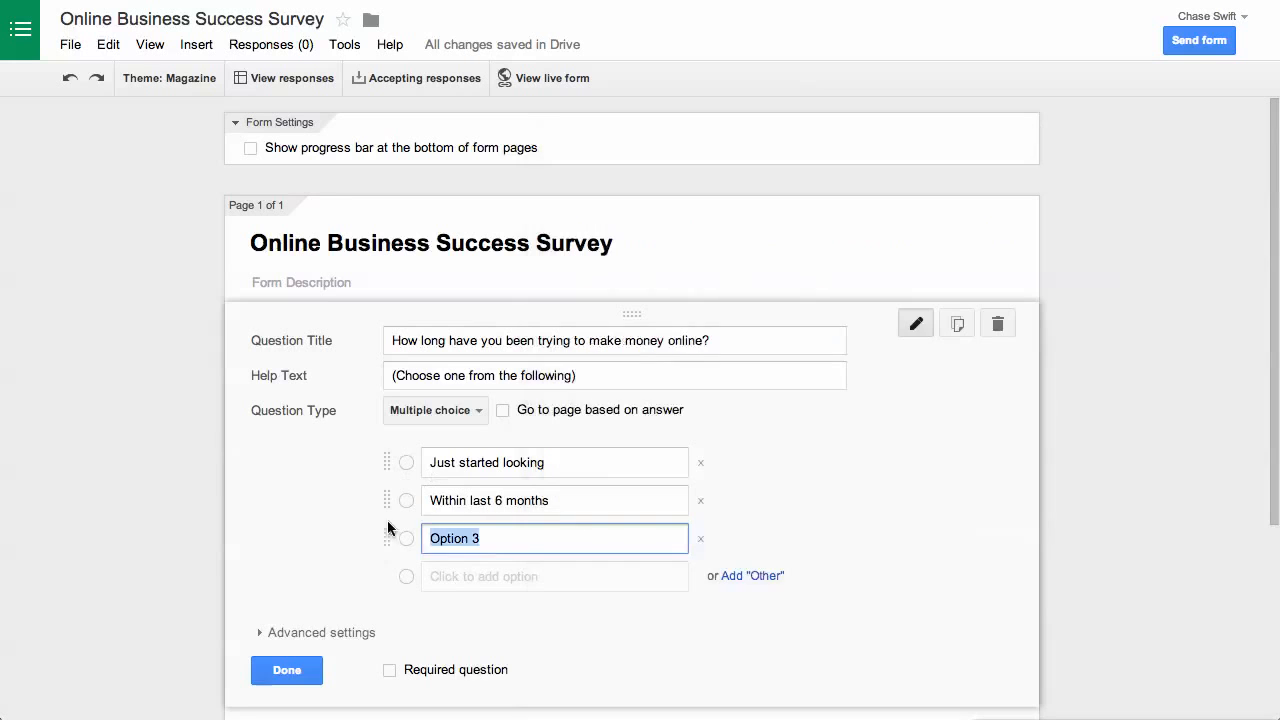
key(super+v)
Add a fourth answer option reading "2-5 years", copied from the text notes.
click(525, 584)
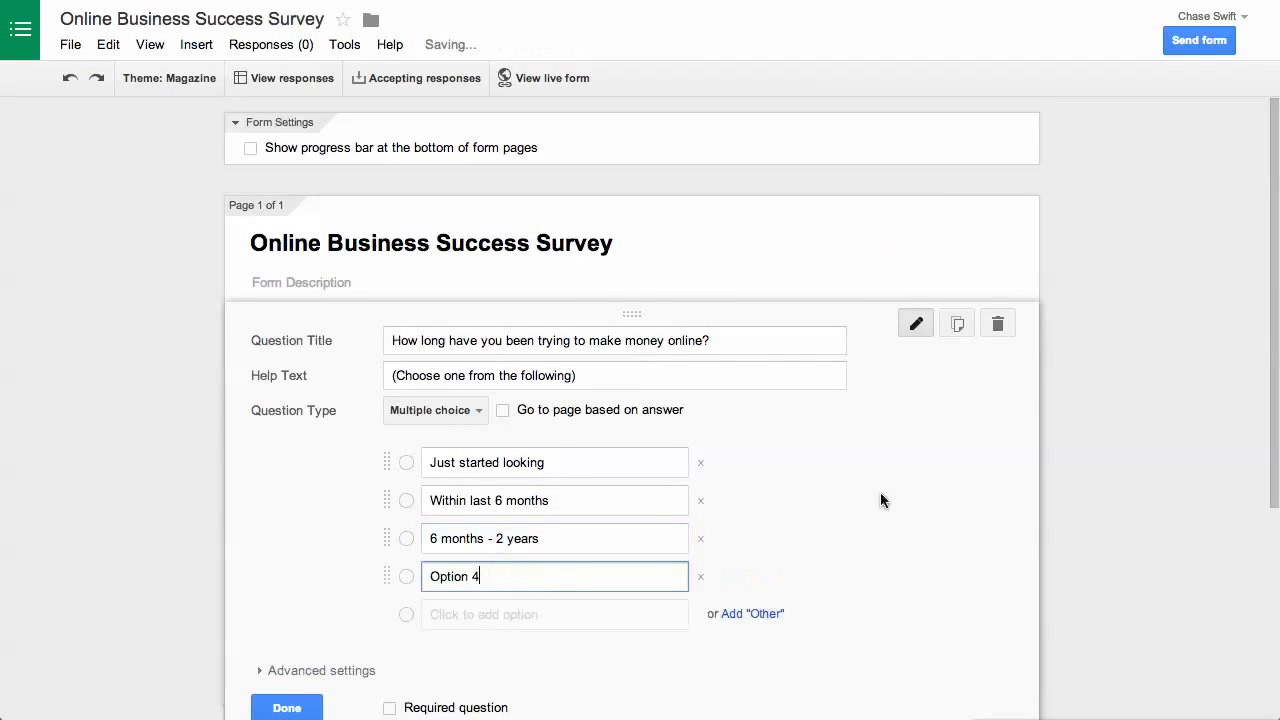
key(super+Tab)
drag(695, 391, 561, 394)
key(super+c)
key(super+Tab)
key(super+v)
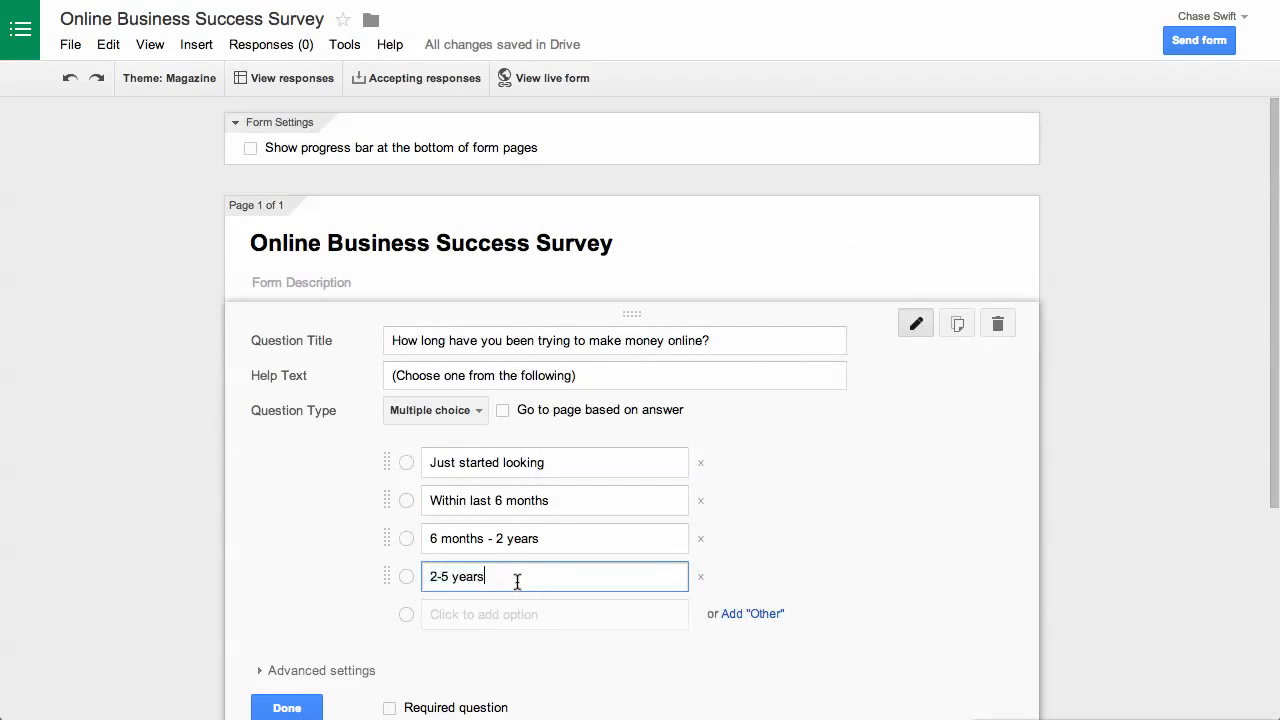
Add a fifth answer option reading "Over 5 years", copied from the text notes.
click(543, 624)
key(super+Tab)
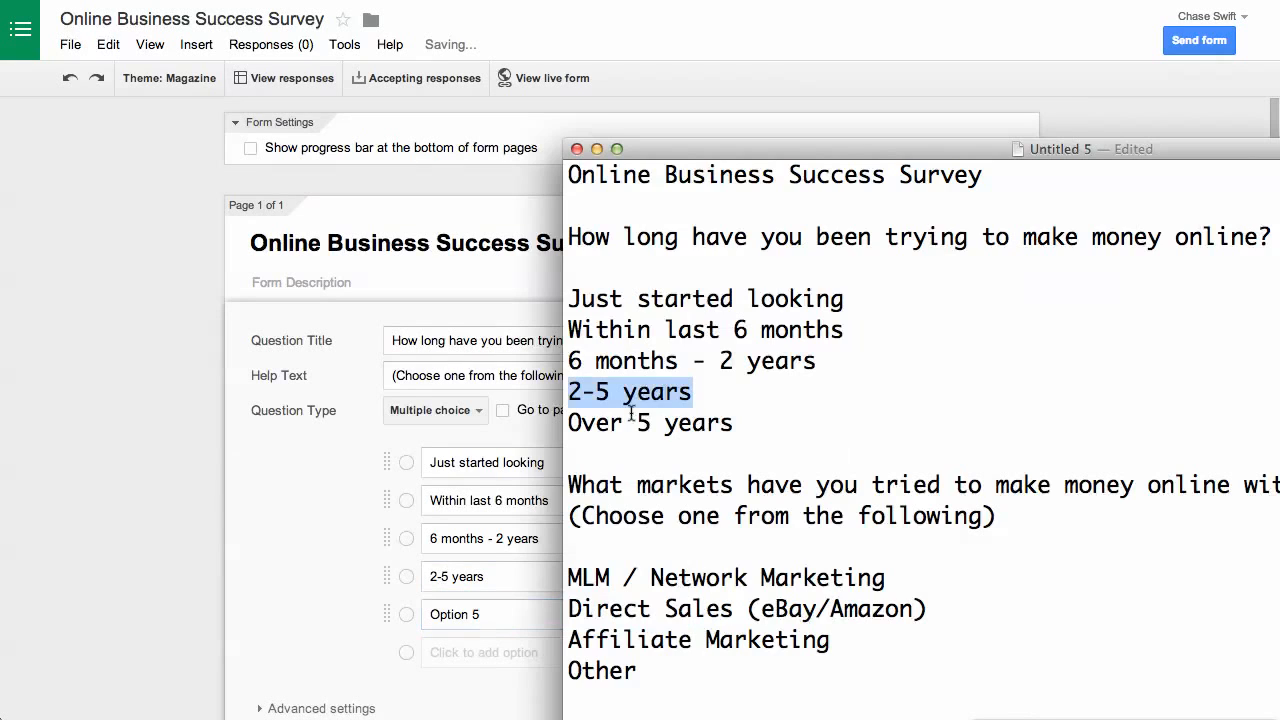
drag(736, 423, 550, 430)
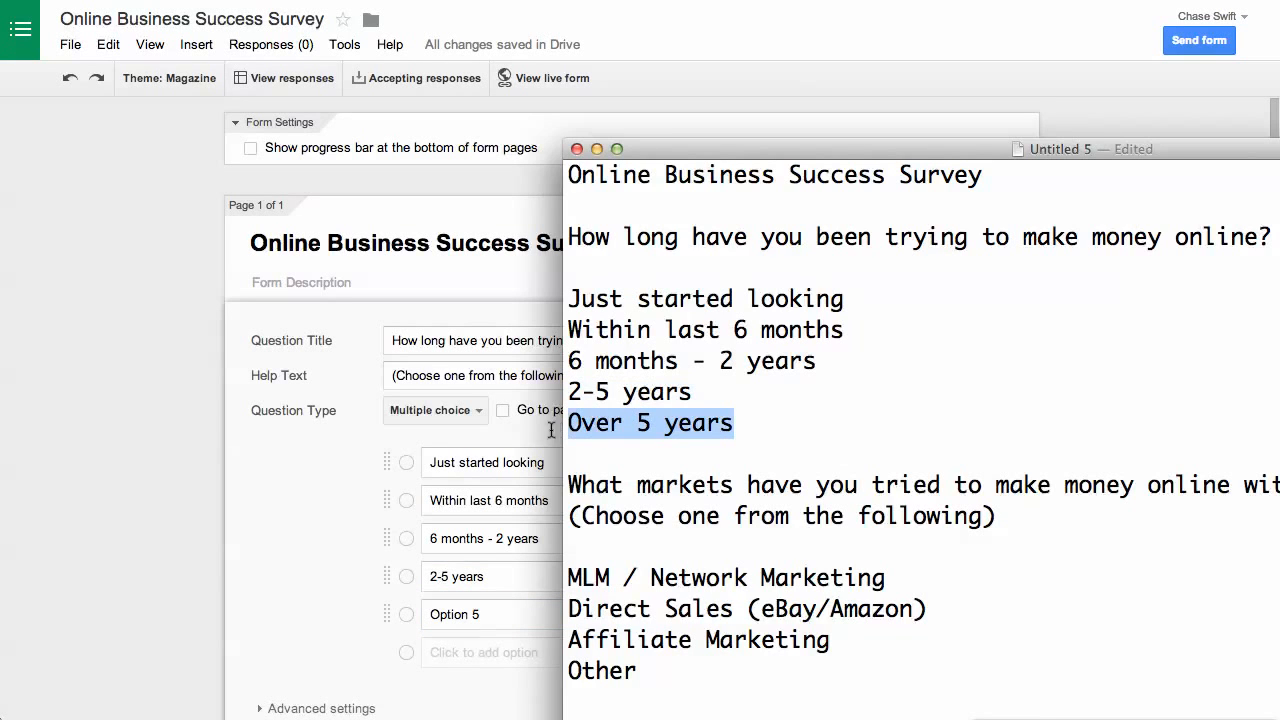
key(super+c)
key(super+Tab)
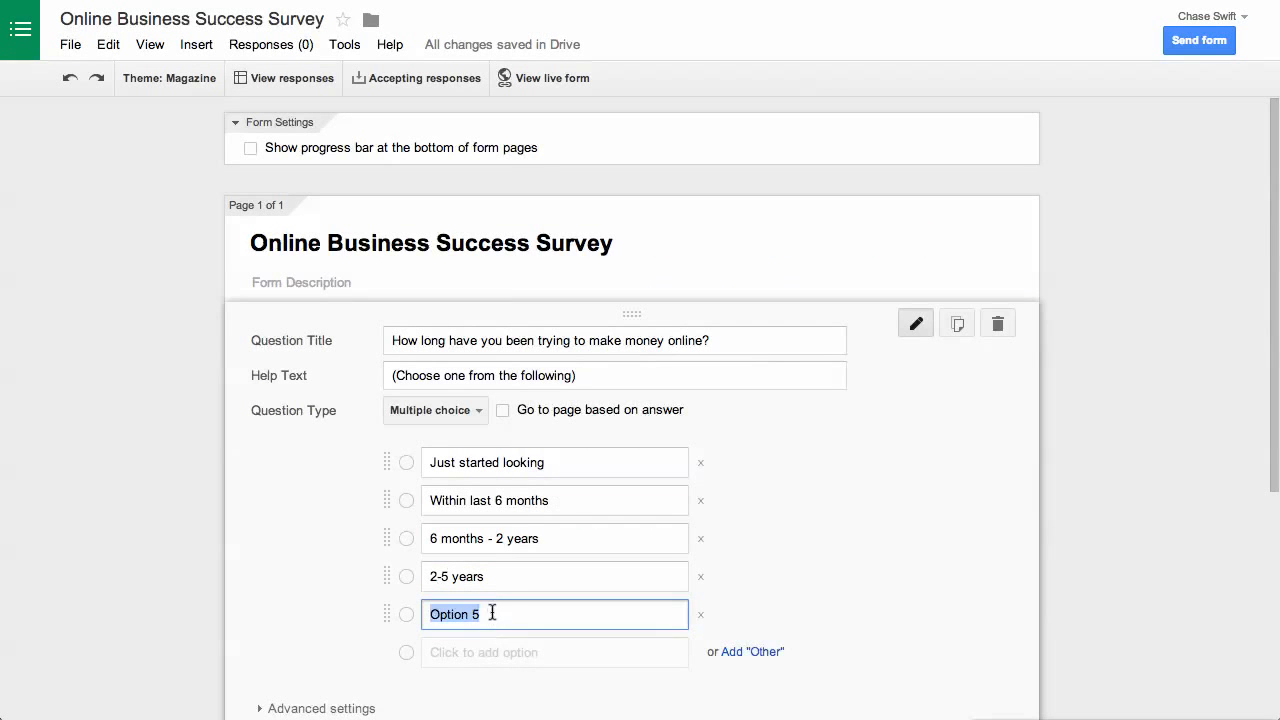
key(super+v)
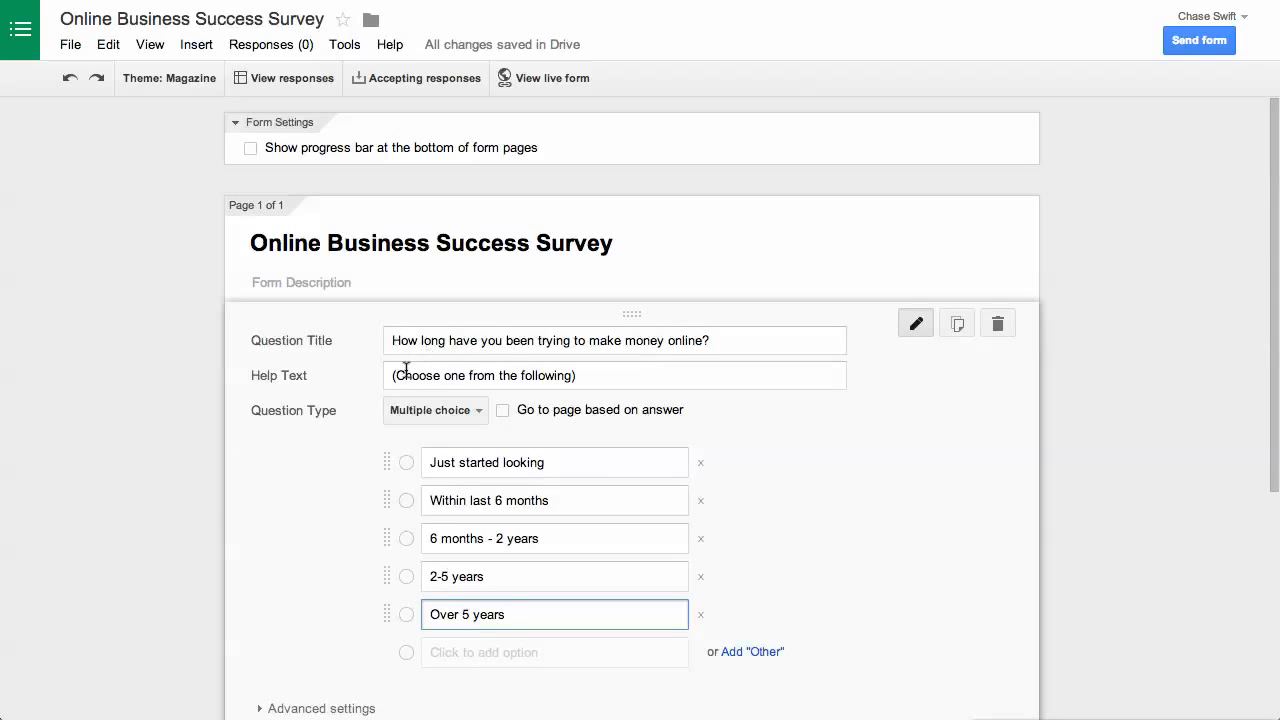
Keep the question as Multiple choice, check its advanced settings, and finish editing the question.
click(452, 412)
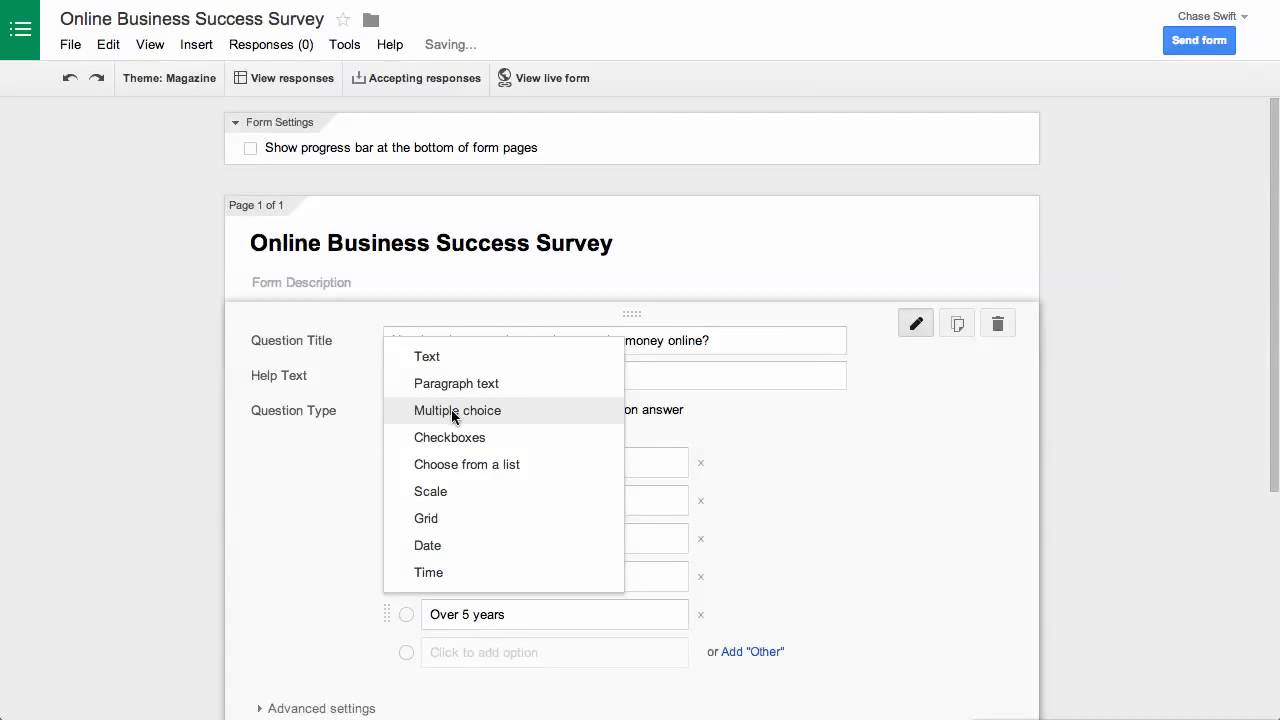
click(452, 414)
scroll(580, 432, down, 5)
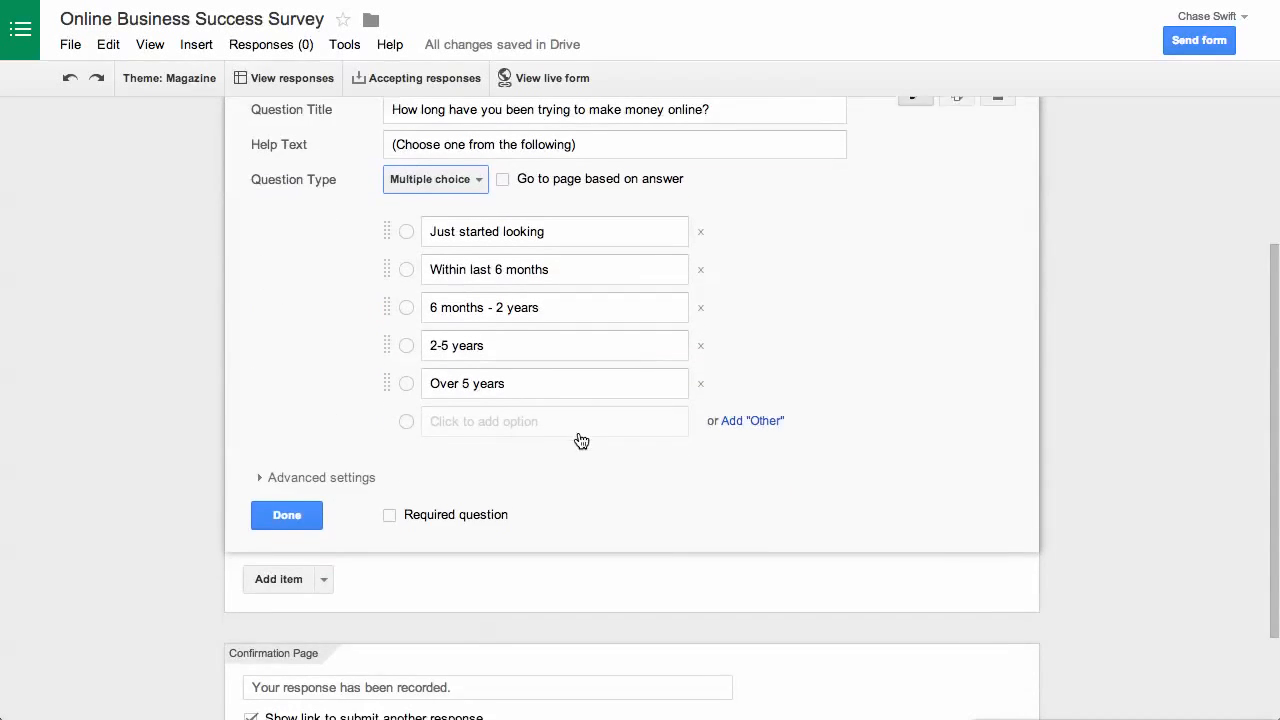
click(261, 470)
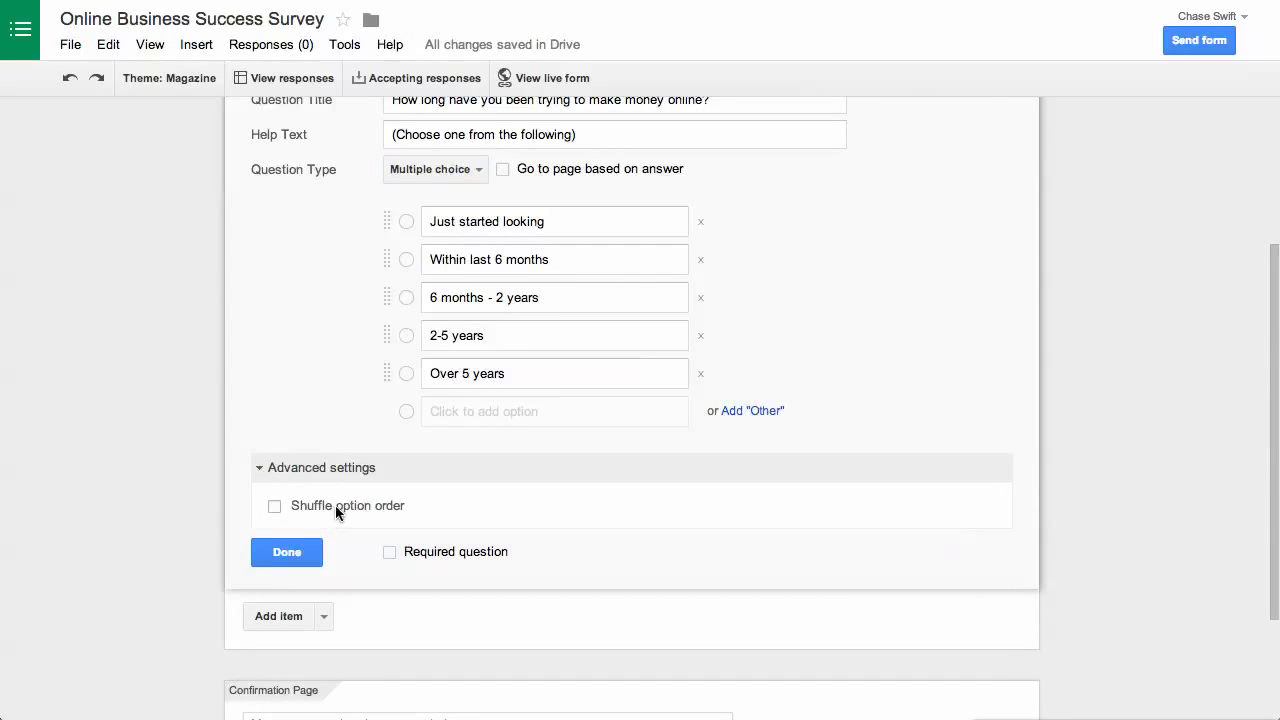
click(259, 470)
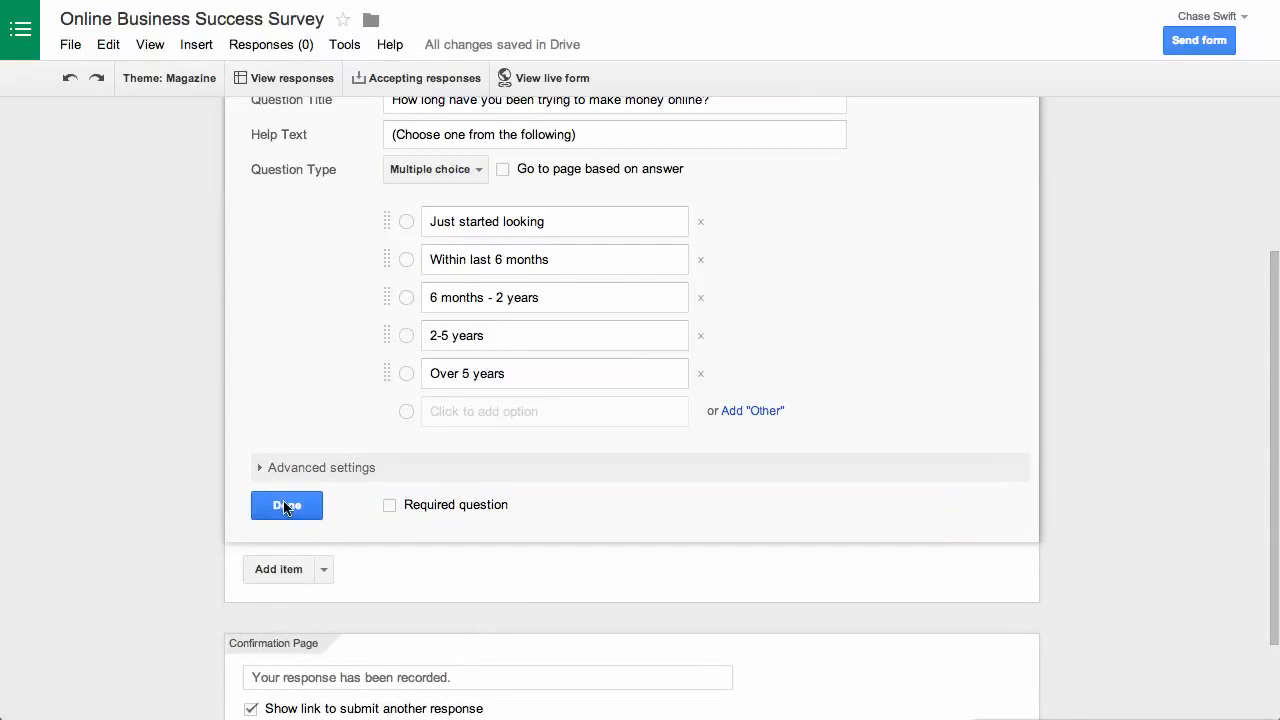
click(287, 506)
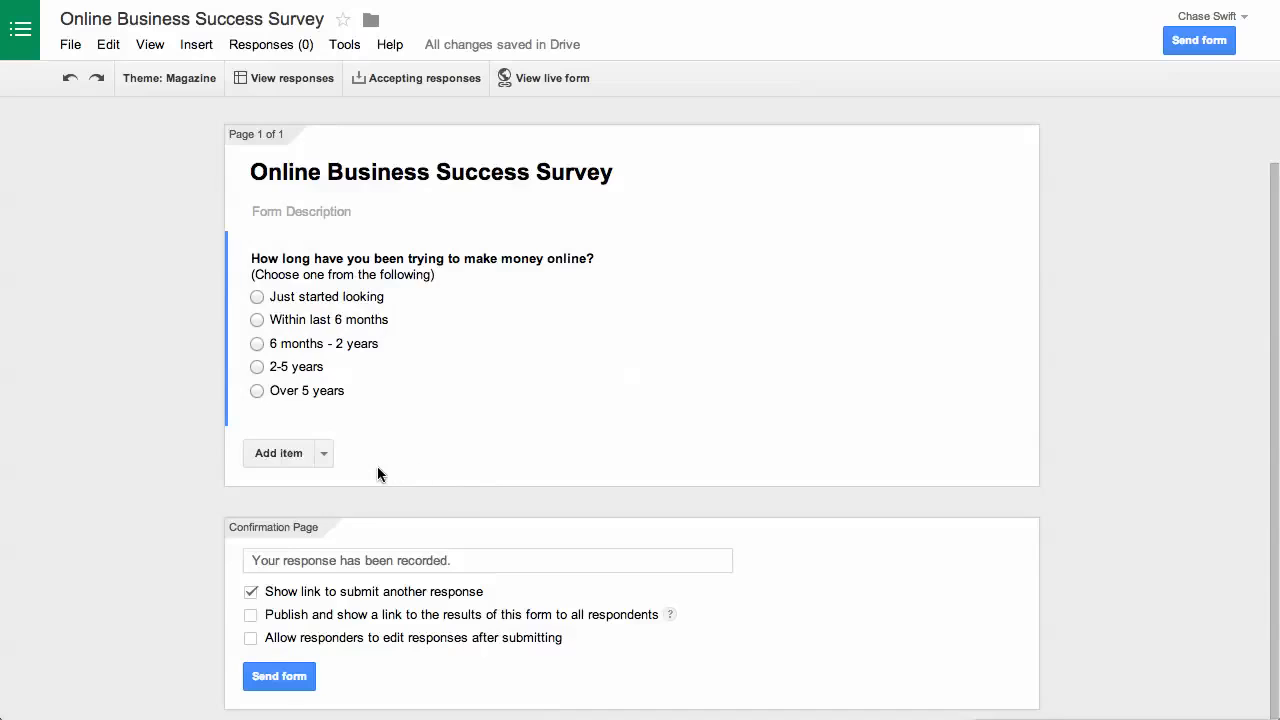
Add a second question to the form and set its question type to Checkboxes.
click(275, 453)
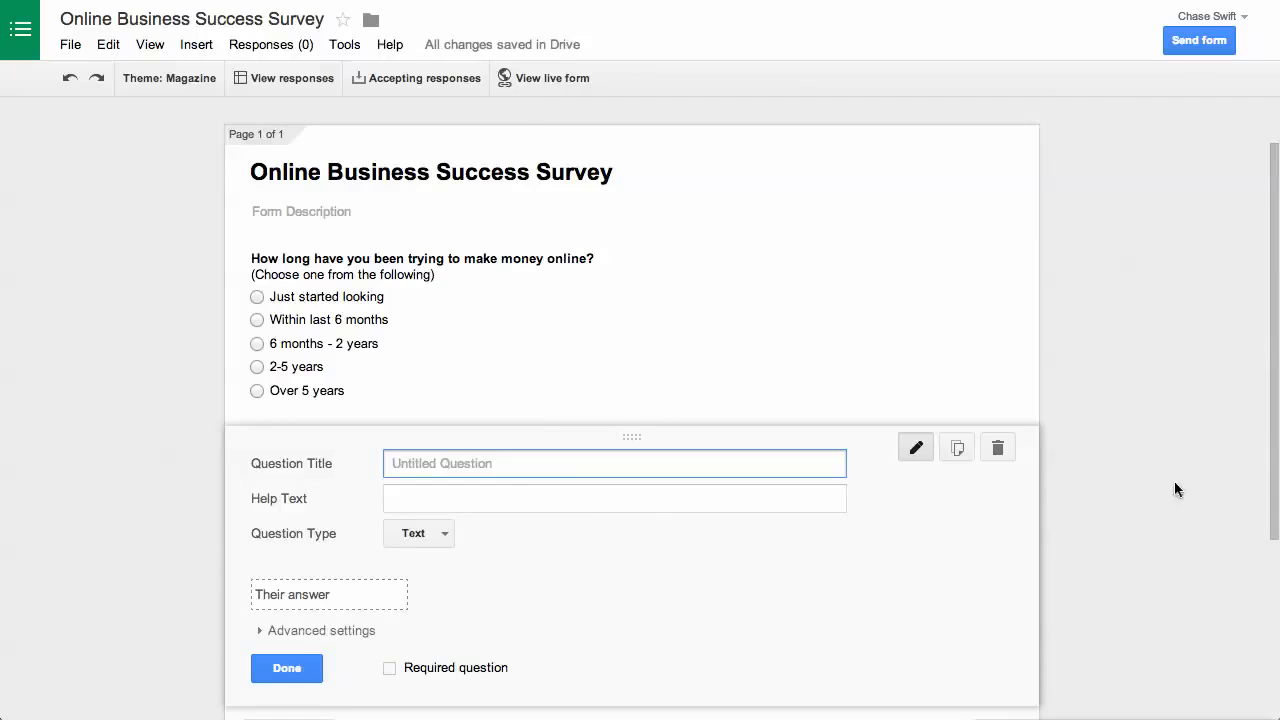
key(super+Tab)
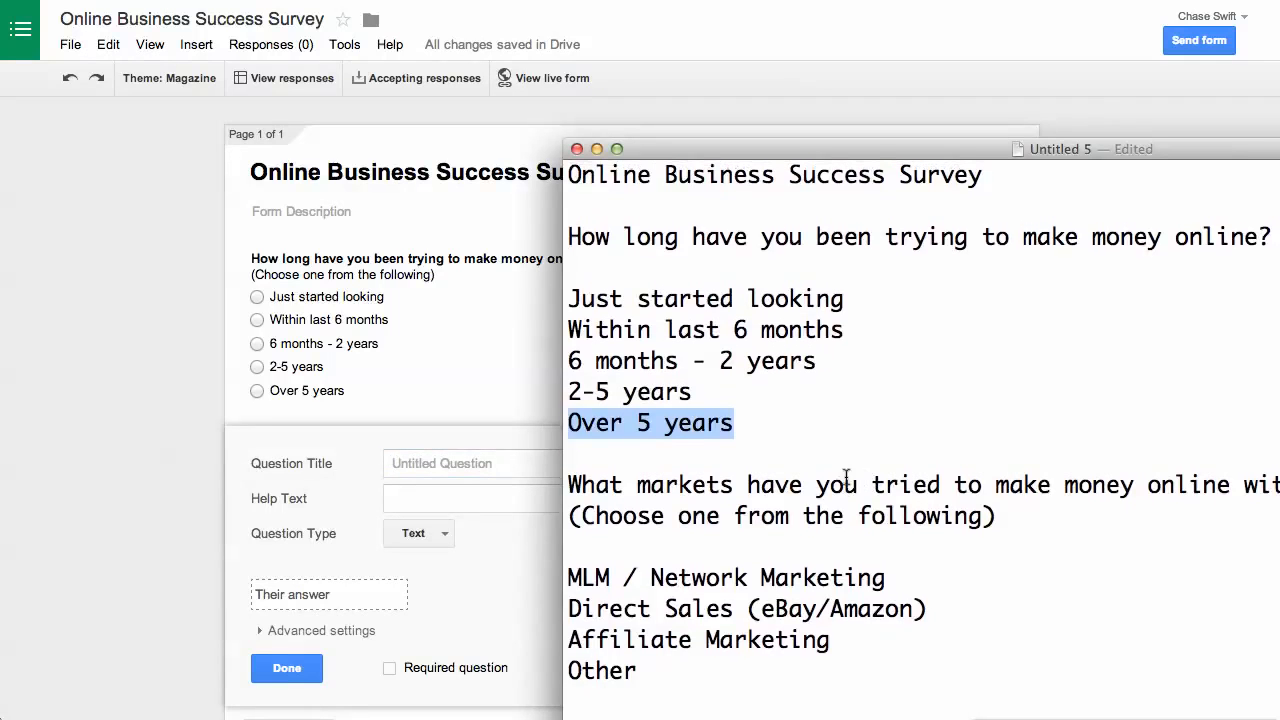
click(178, 522)
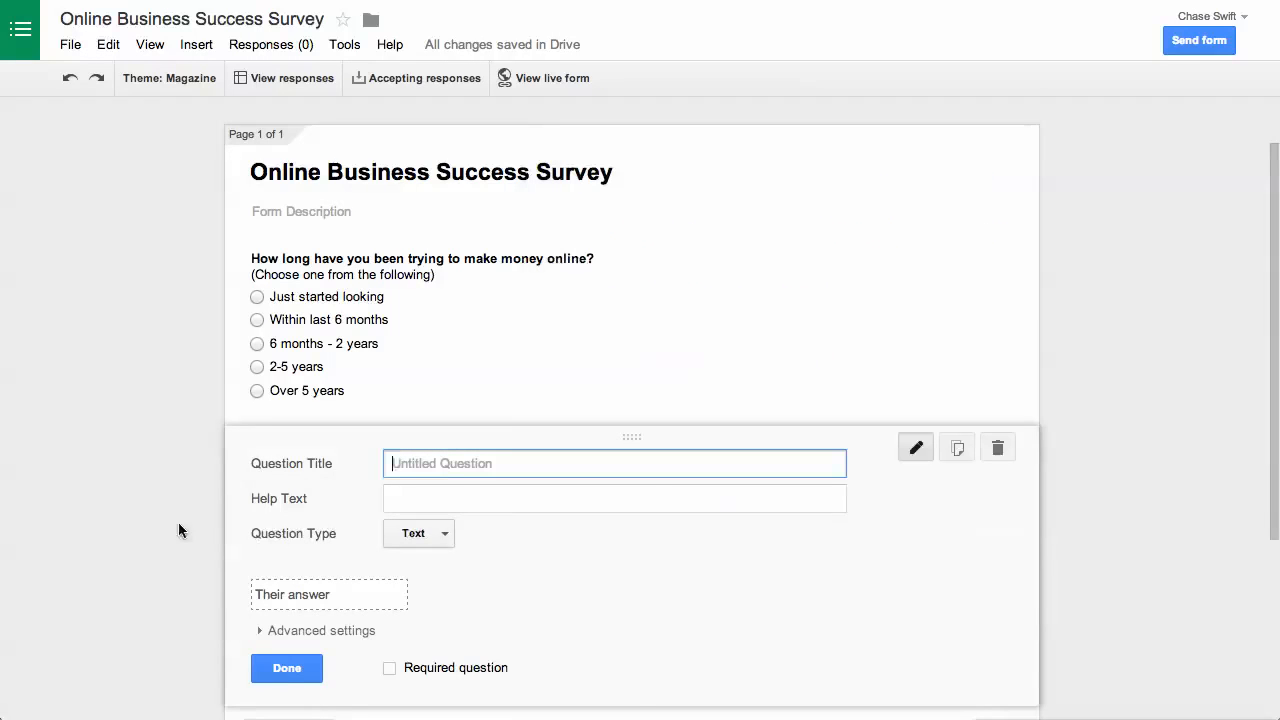
click(424, 533)
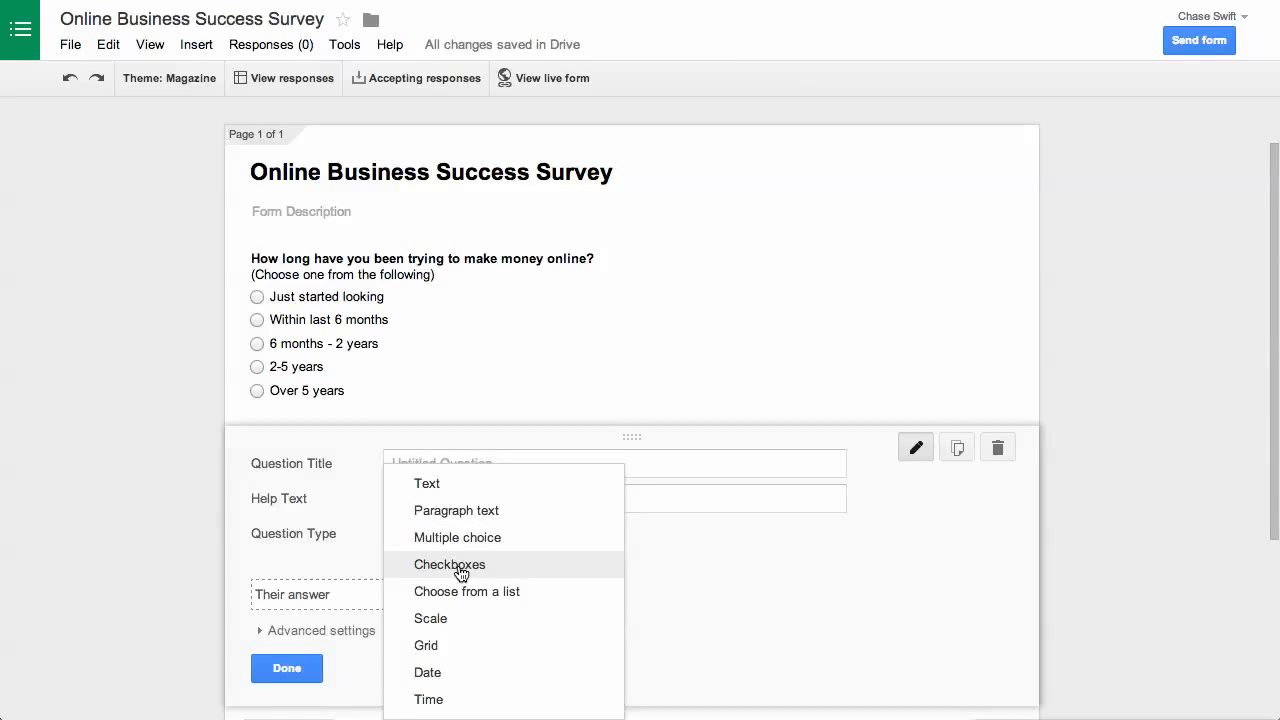
click(460, 566)
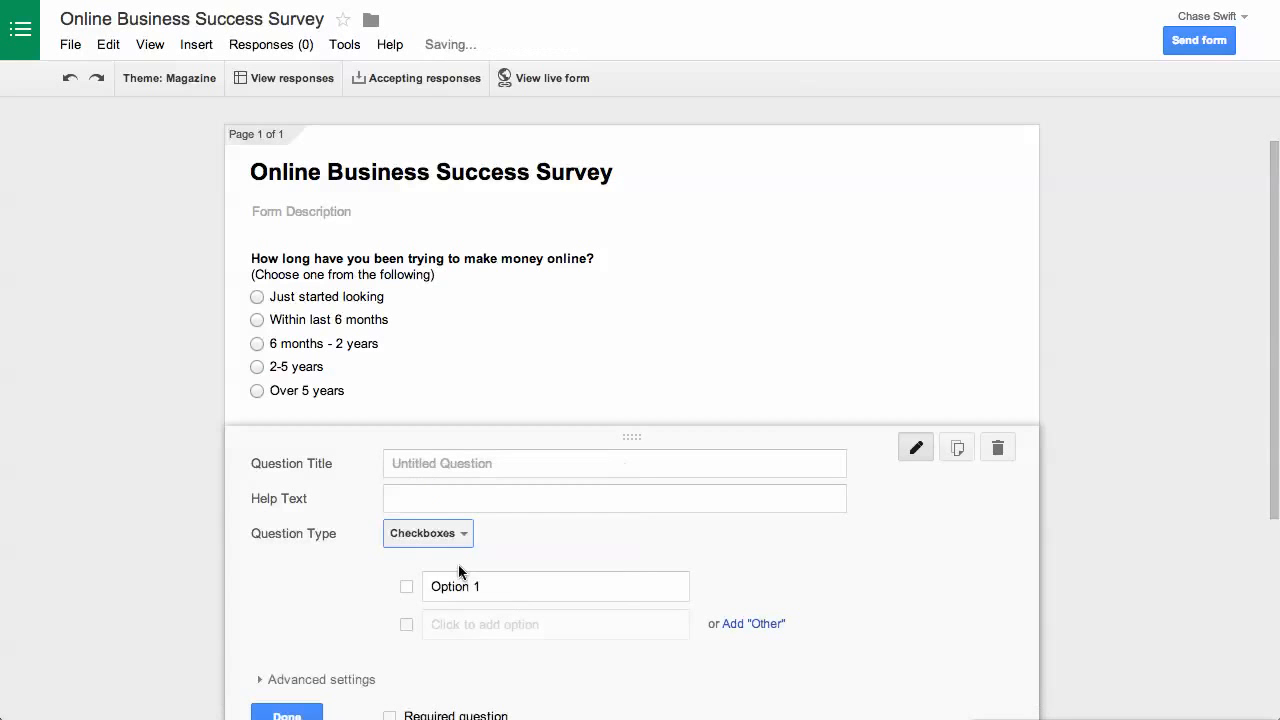
Title the second question "What markets have you tried to make money online with?", using the wording from the text notes.
key(super+Tab)
click(716, 475)
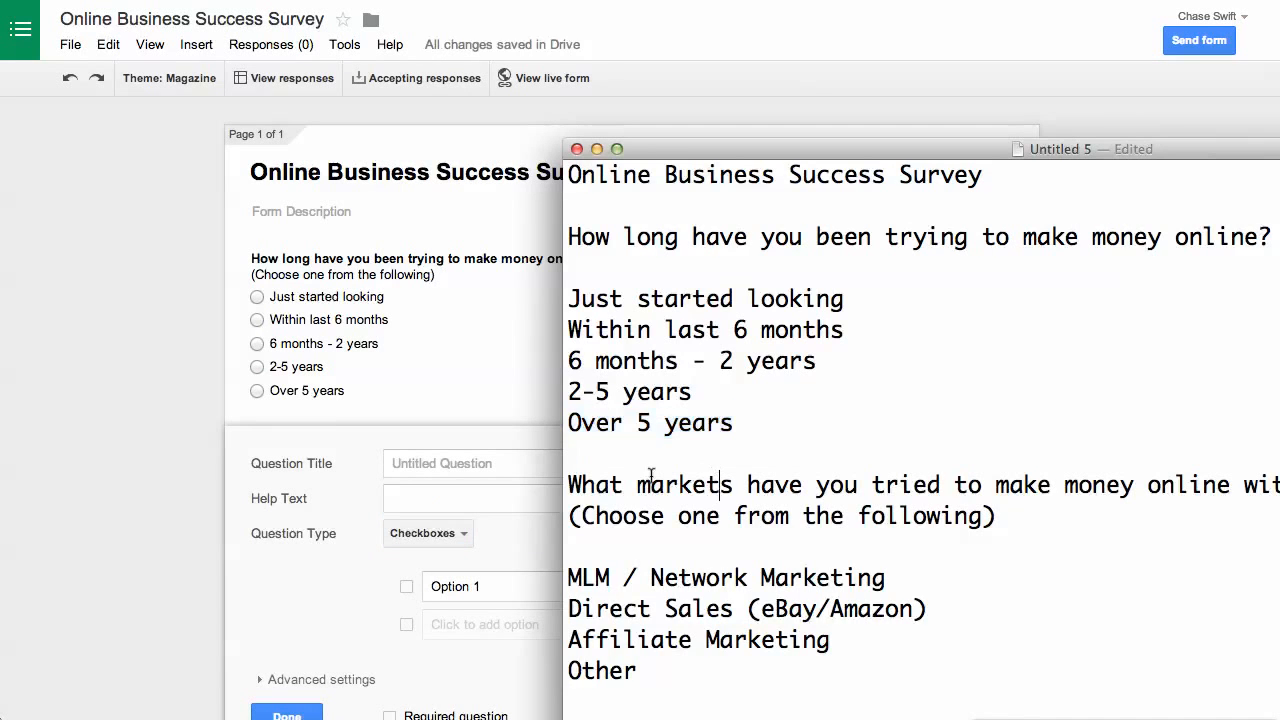
drag(570, 487, 1279, 485)
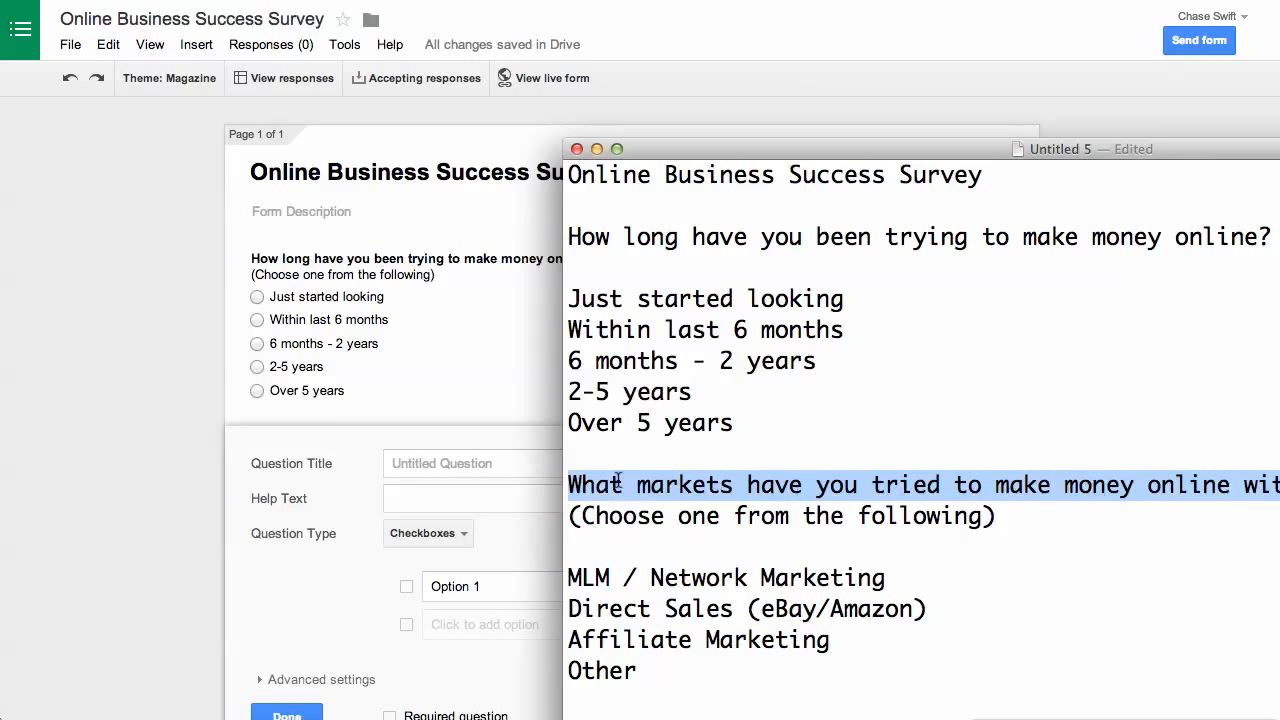
click(475, 463)
text(What markets have you tried to make money online with?)
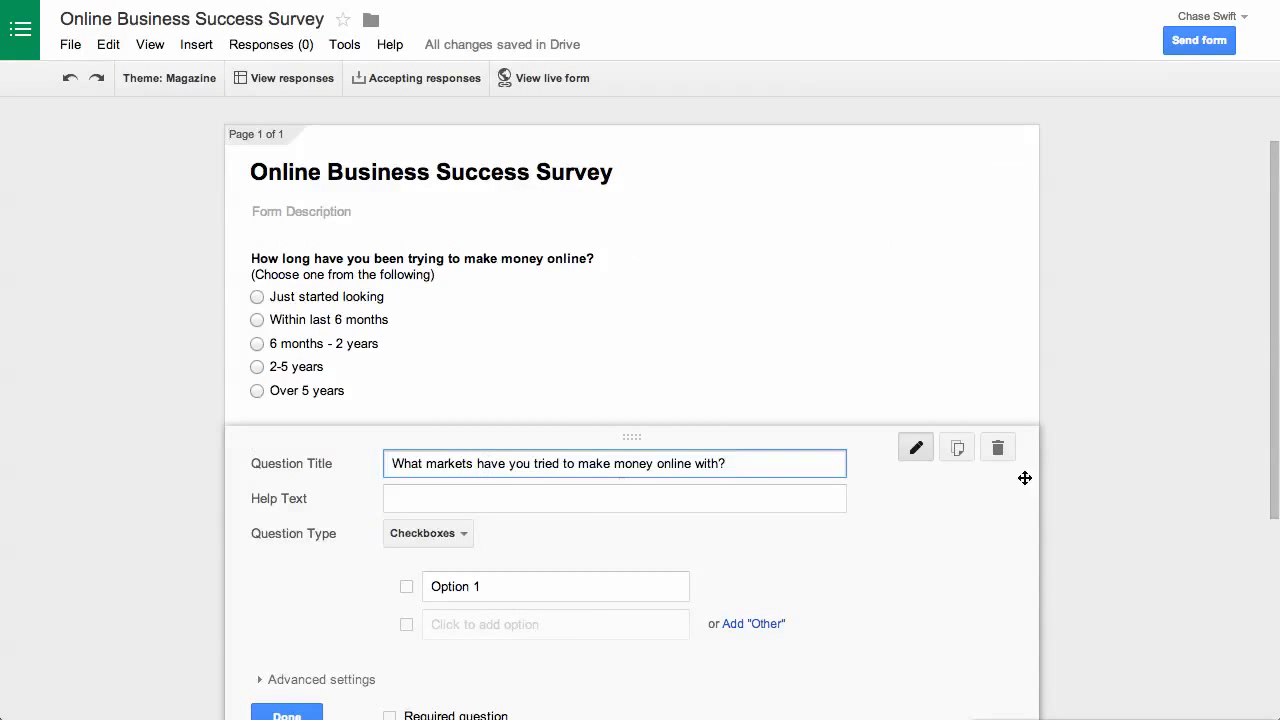
Copy "(Choose one from the following)" from the text notes into the second question's help text.
key(super+Tab)
drag(1010, 515, 555, 510)
key(super+c)
key(super+Tab)
click(449, 504)
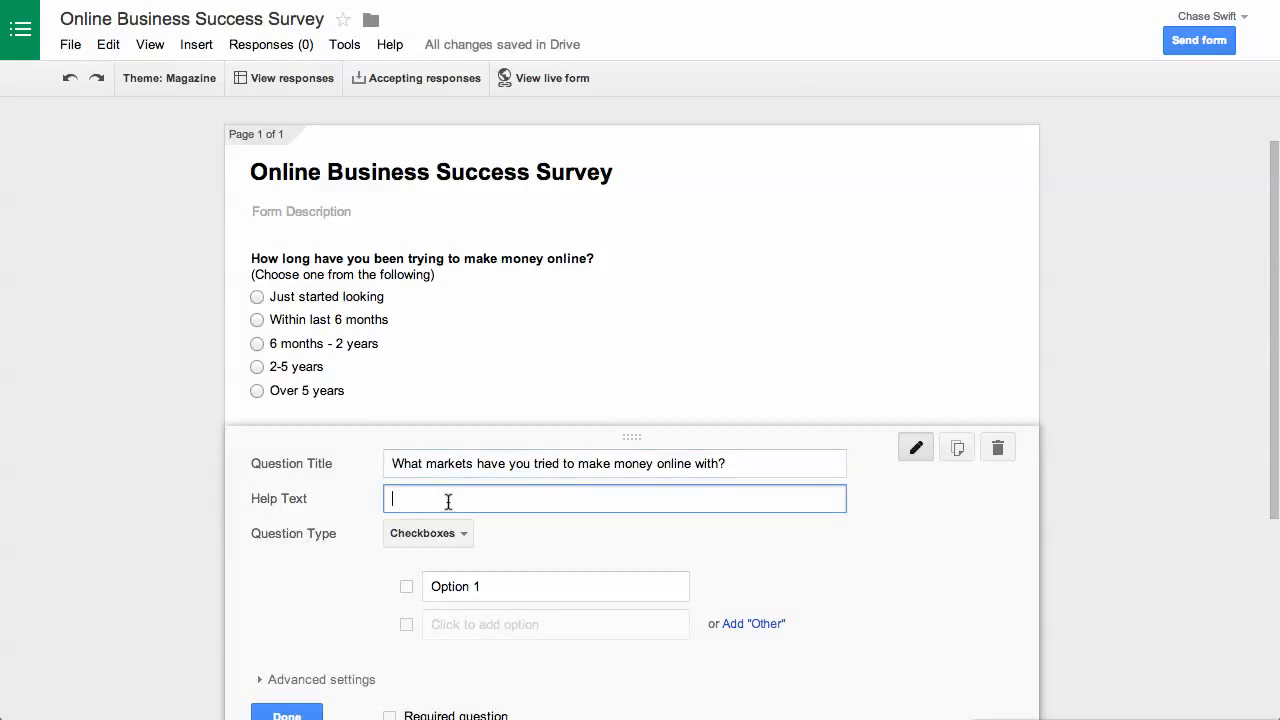
key(super+v)
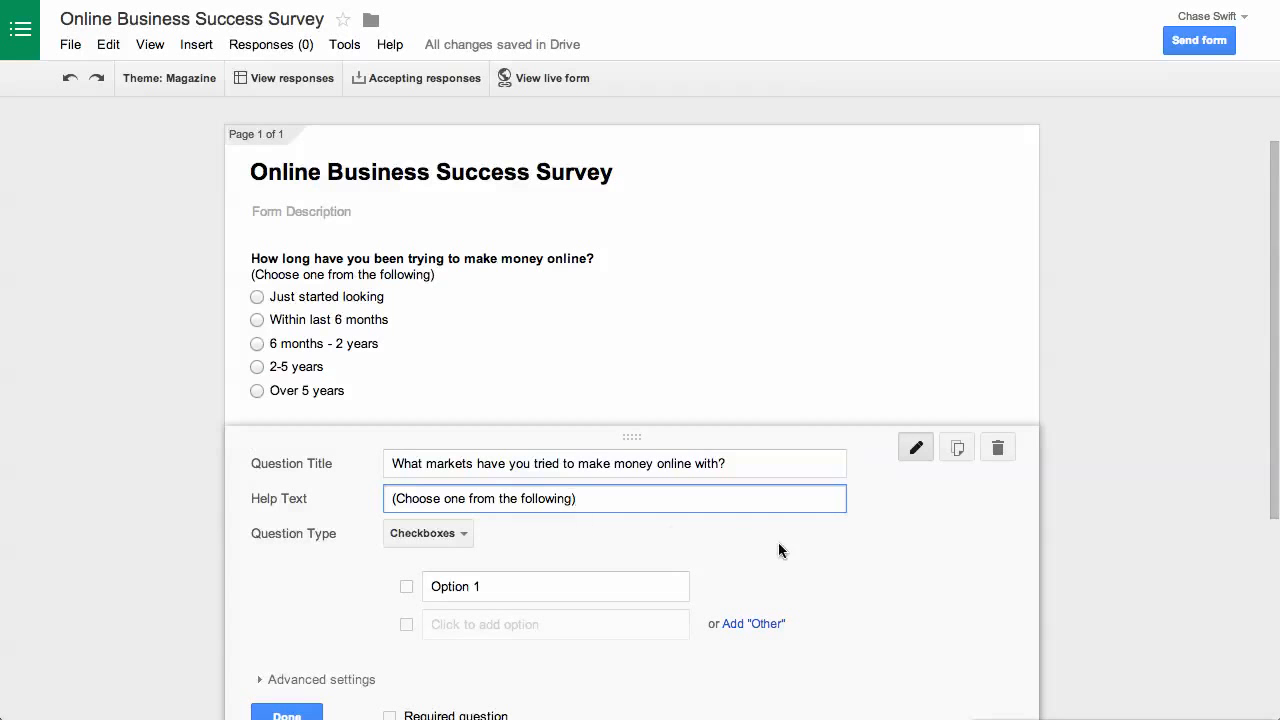
Replace the markets question's first checkbox option with "MLM / Network Marketing" from the text notes.
key(super+Tab)
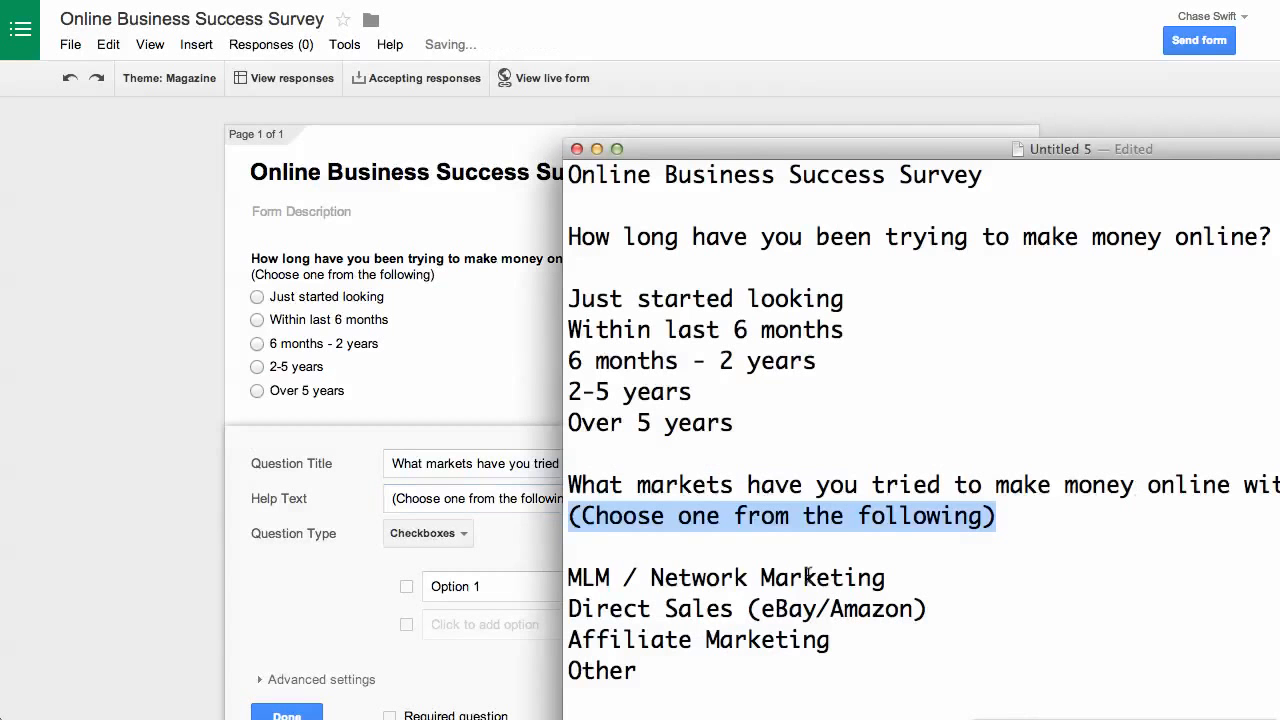
drag(888, 577, 556, 576)
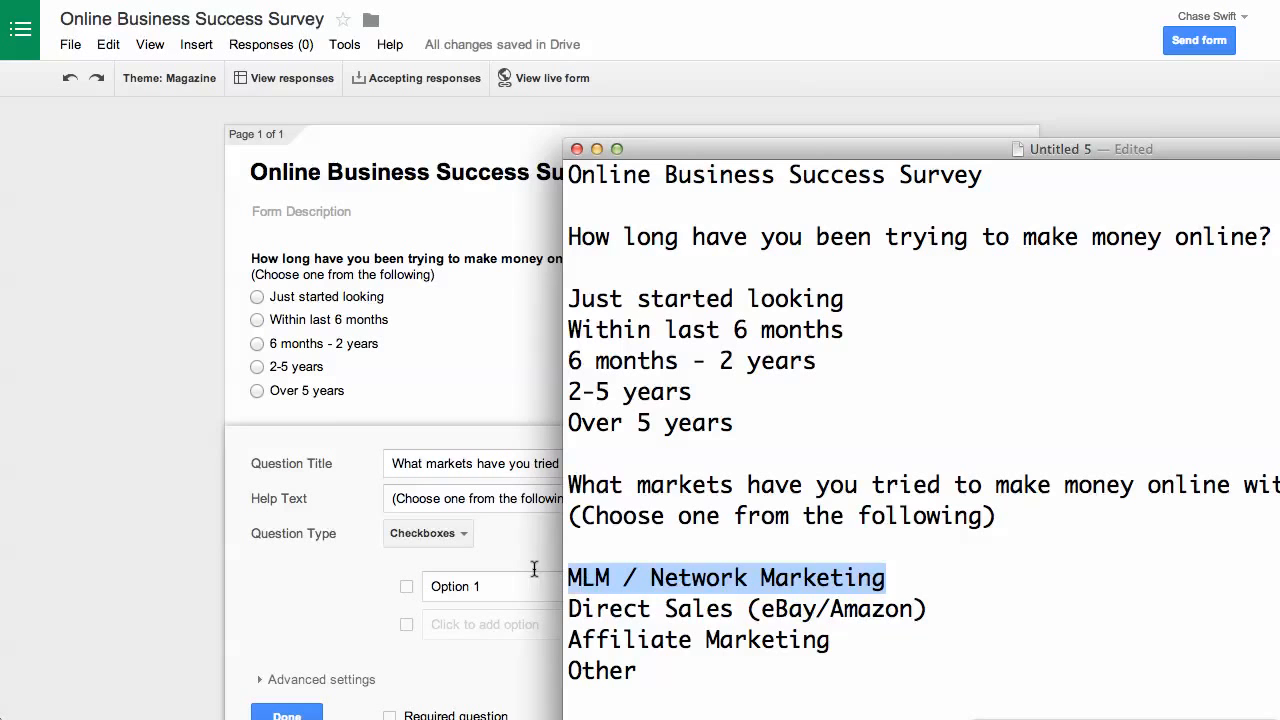
key(super+Tab)
click(488, 586)
text(MLM / Network Marketing)
Add "Direct Sales (eBay/Amazon)" from the text notes as the markets question's second checkbox option.
click(491, 622)
key(super+Tab)
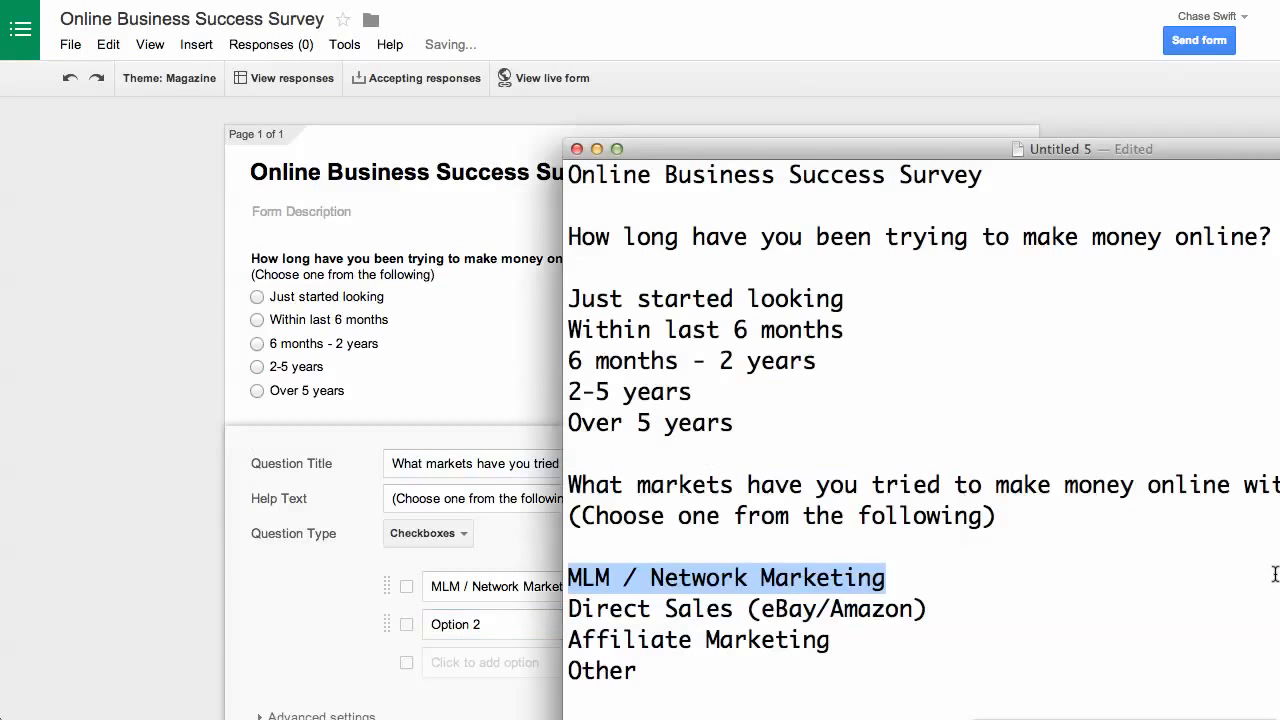
drag(962, 612, 368, 626)
key(super+Tab)
text(Direct Sales (eBay/Amazon))
Add a third checkbox option to the markets question, copying "Affiliate Marketing" from the text notes.
click(634, 664)
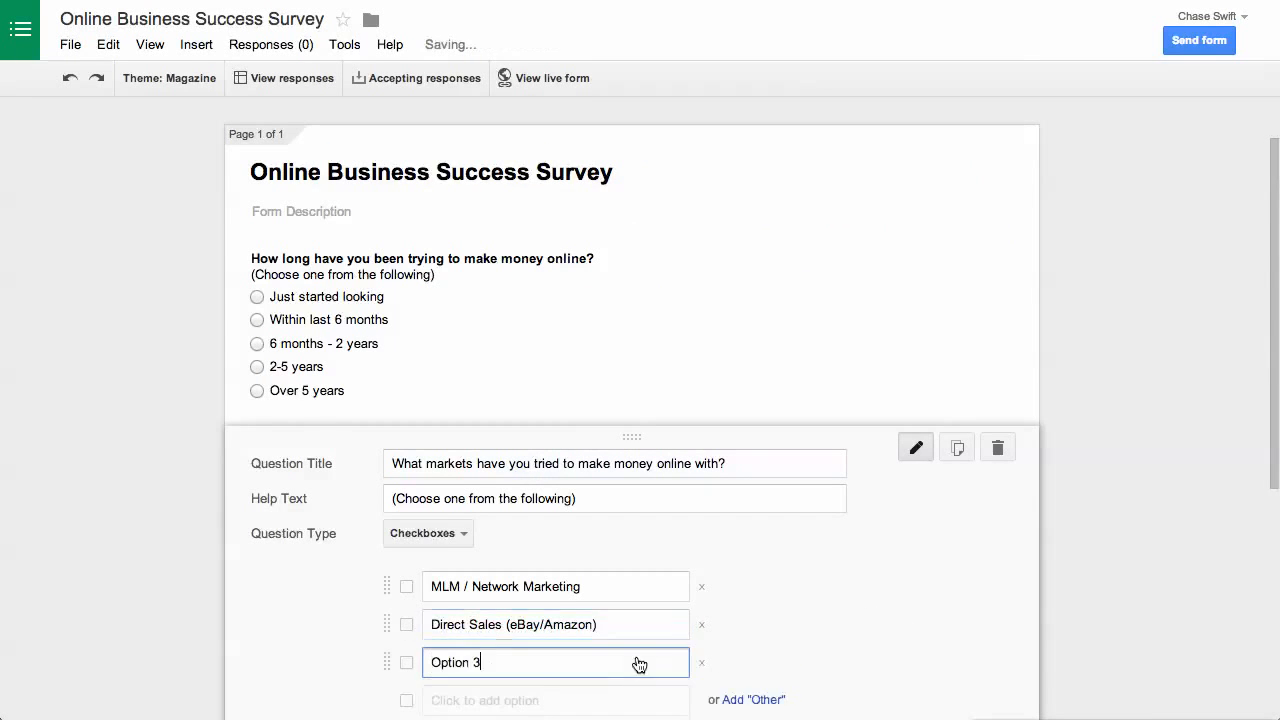
scroll(774, 590, down, 4)
key(super+Tab)
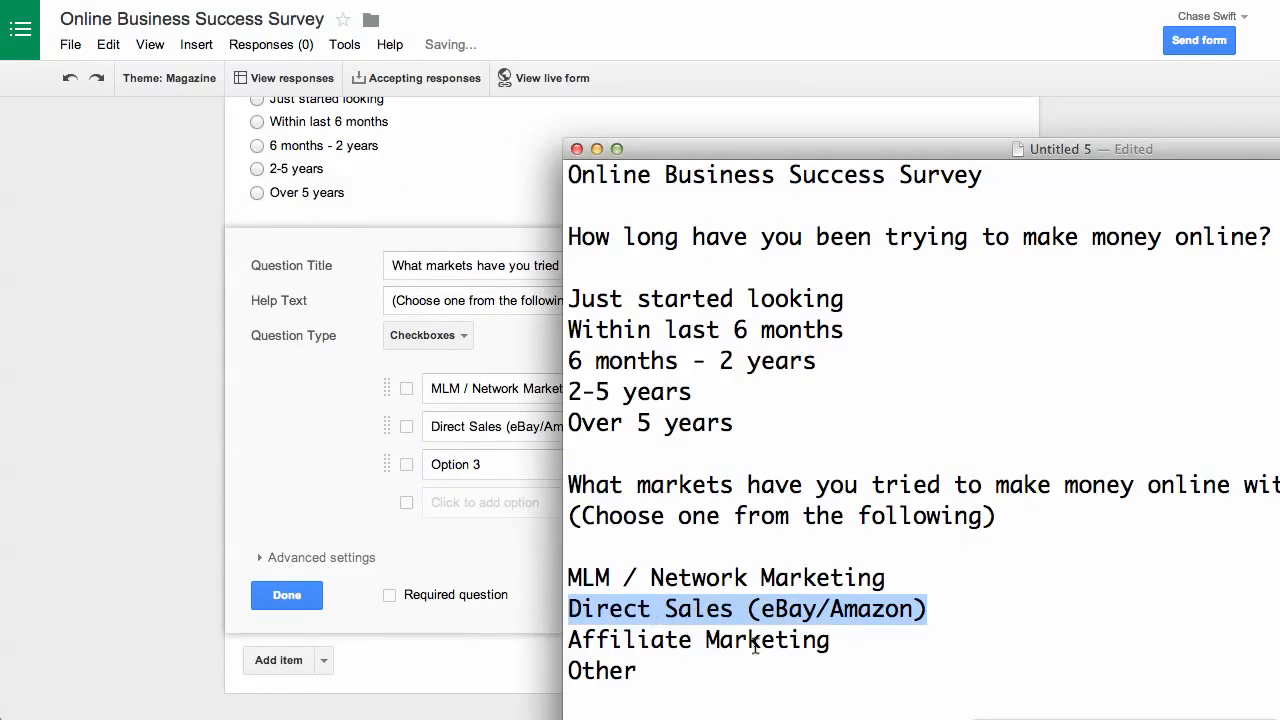
click(858, 645)
drag(858, 645, 568, 641)
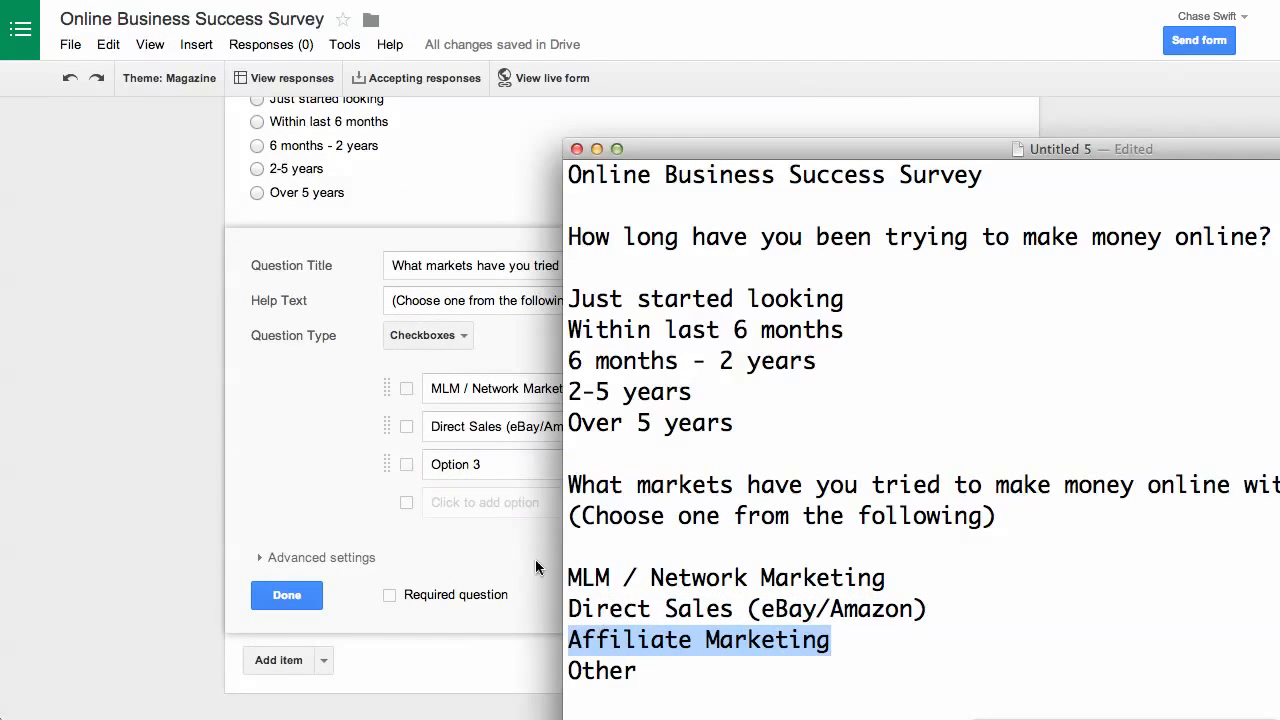
key(super+c)
key(super+Tab)
key(super+v)
Add a fourth checkbox option to the markets question, copying "Other" from the text notes.
click(493, 502)
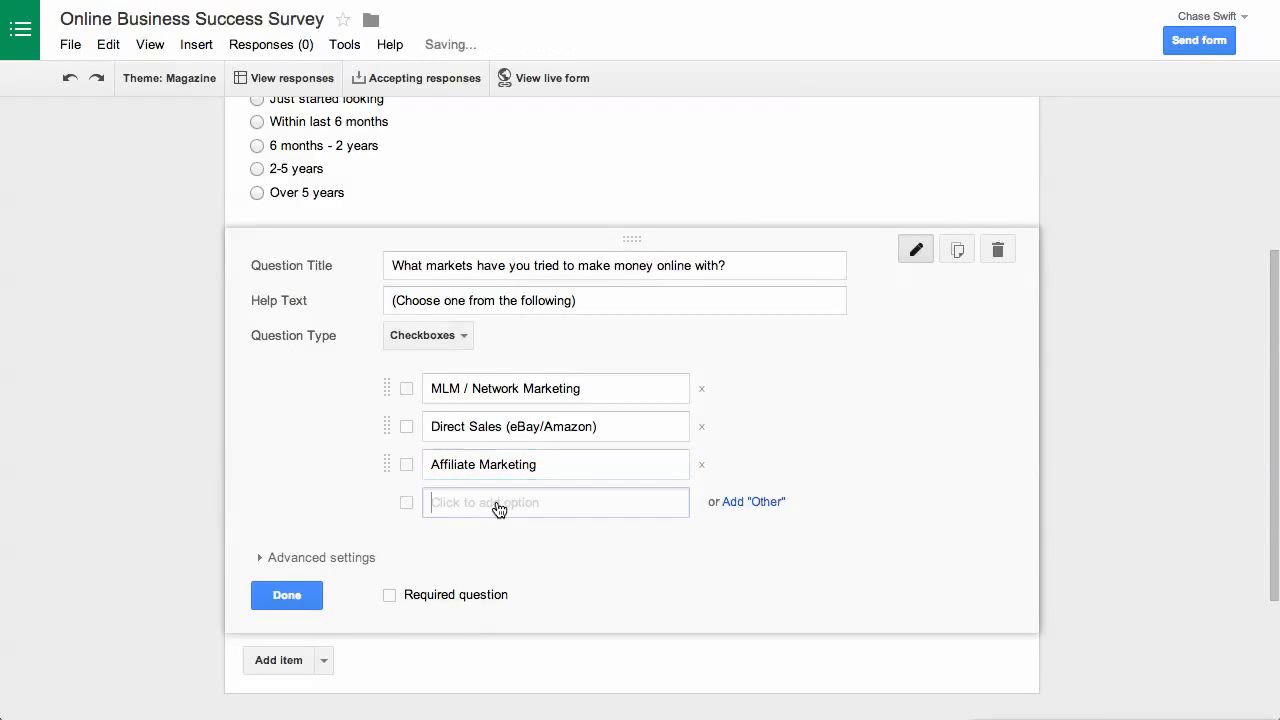
drag(498, 508, 426, 505)
key(super+Tab)
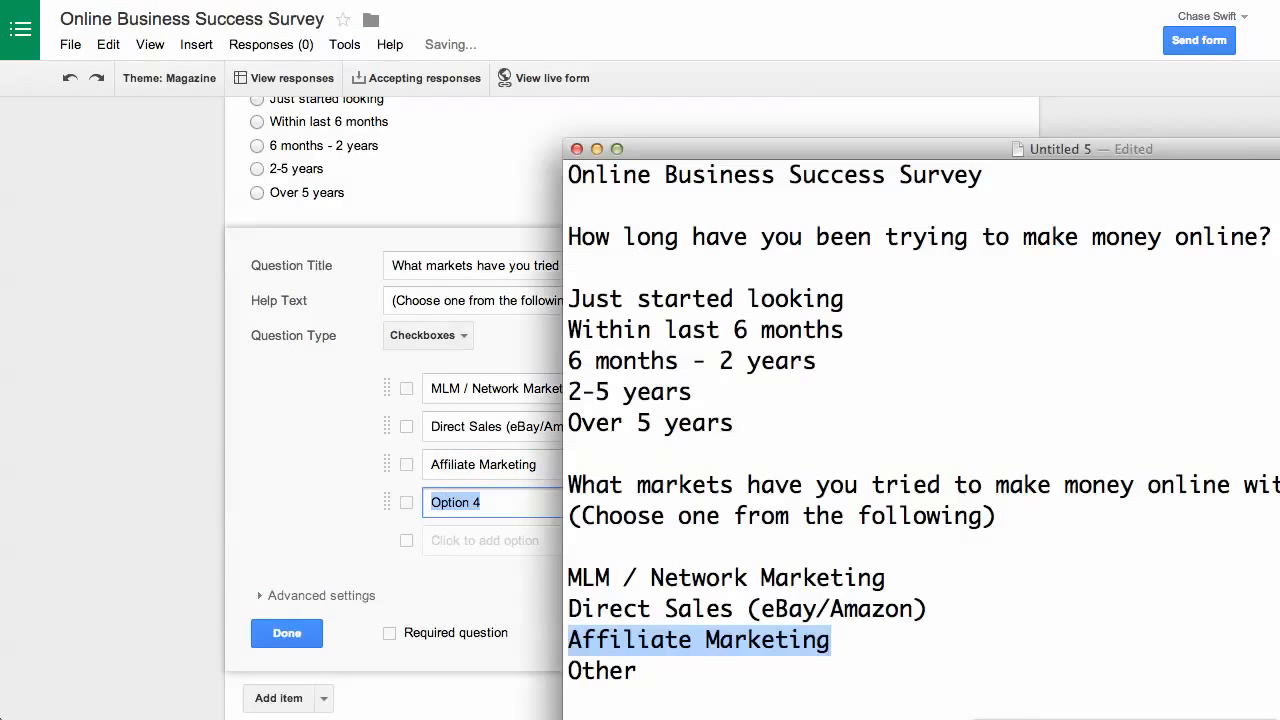
double_click(597, 672)
key(super+c)
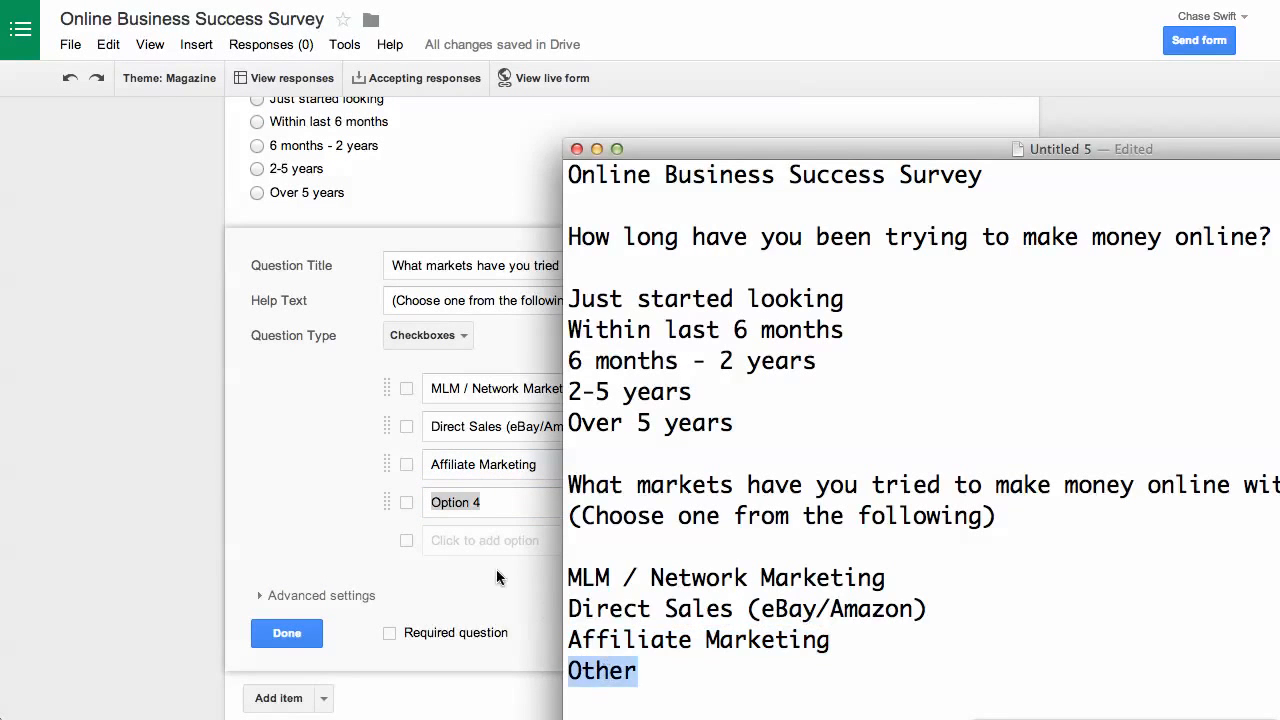
key(super+Tab)
key(super+v)
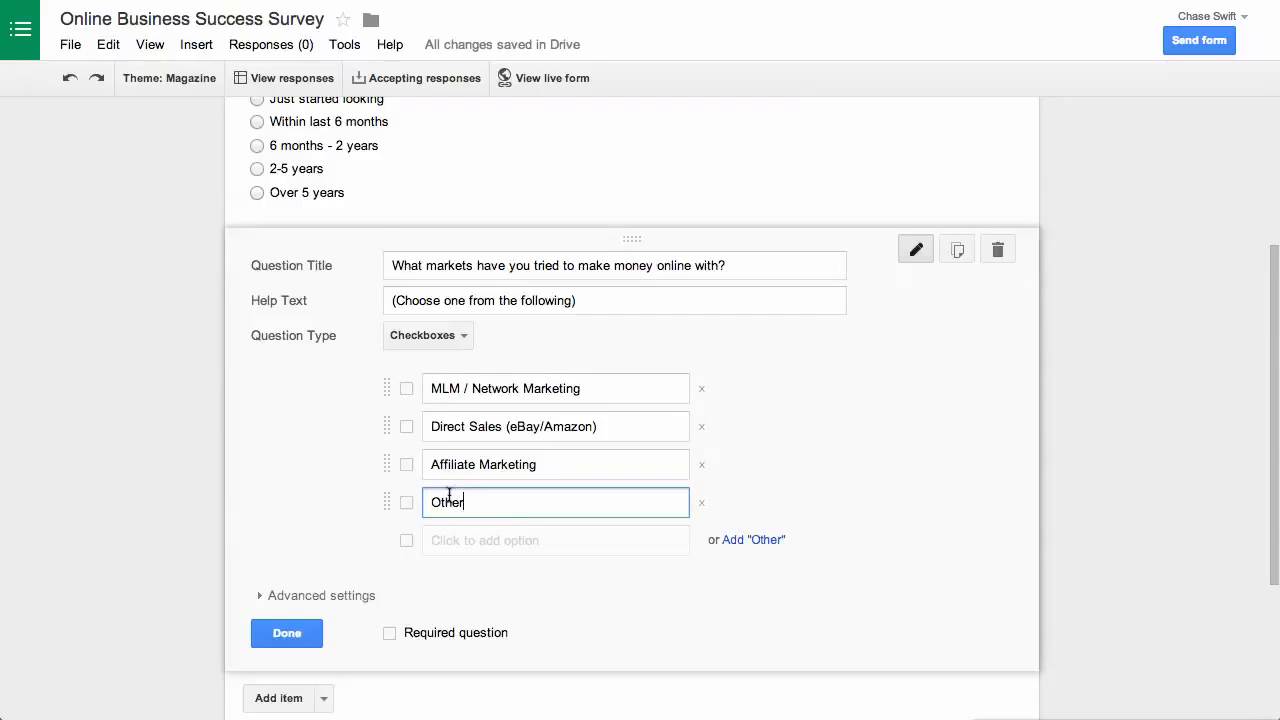
Keep Checkboxes as the markets question's type and finish editing the question.
click(428, 335)
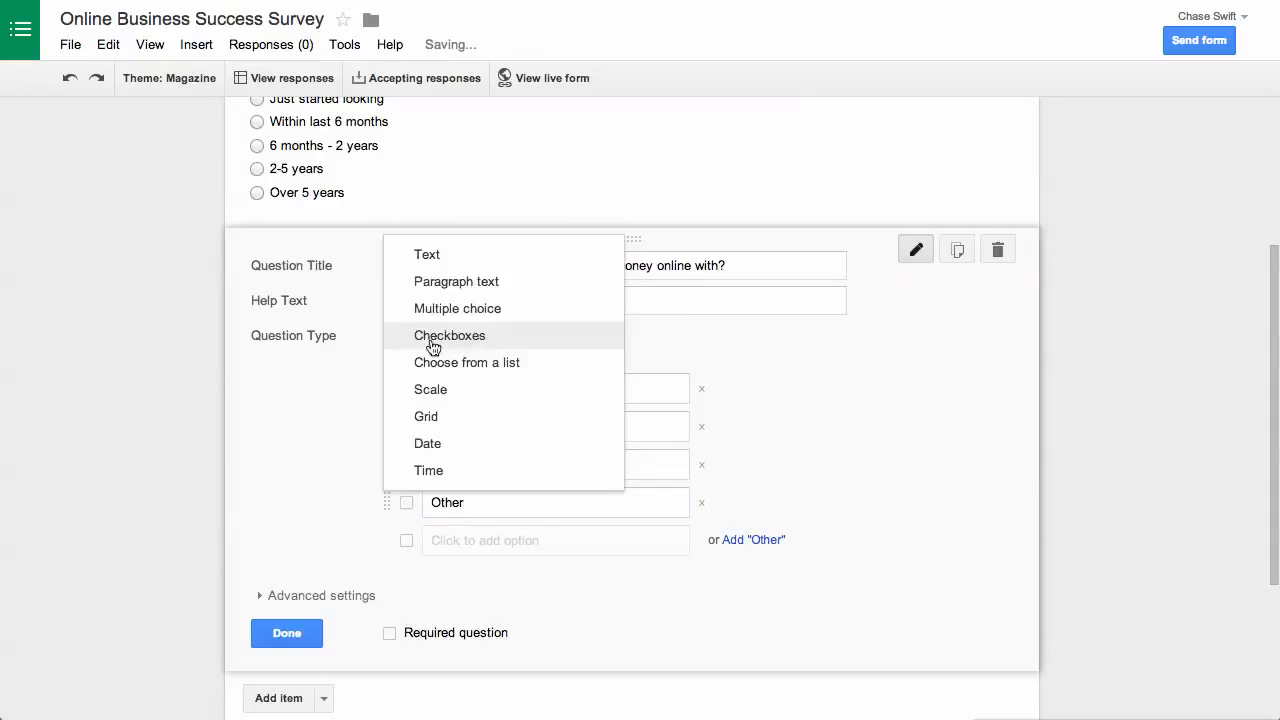
click(445, 340)
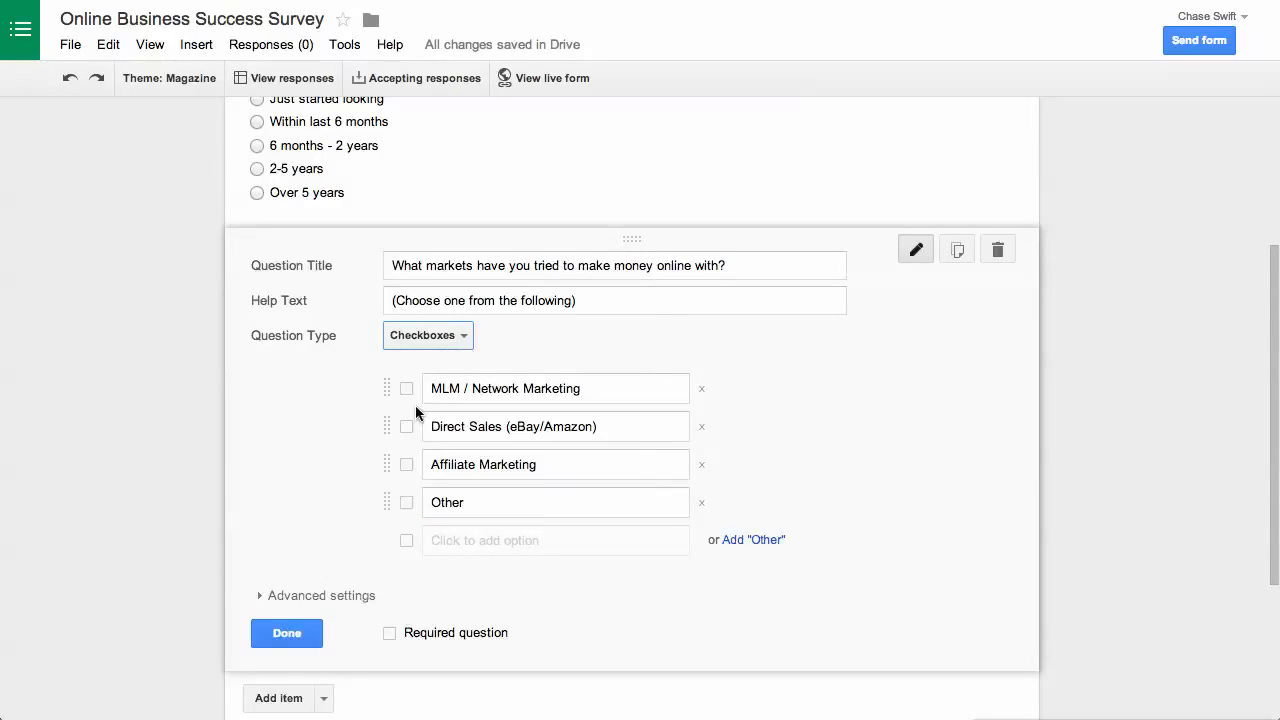
scroll(419, 419, down, 1)
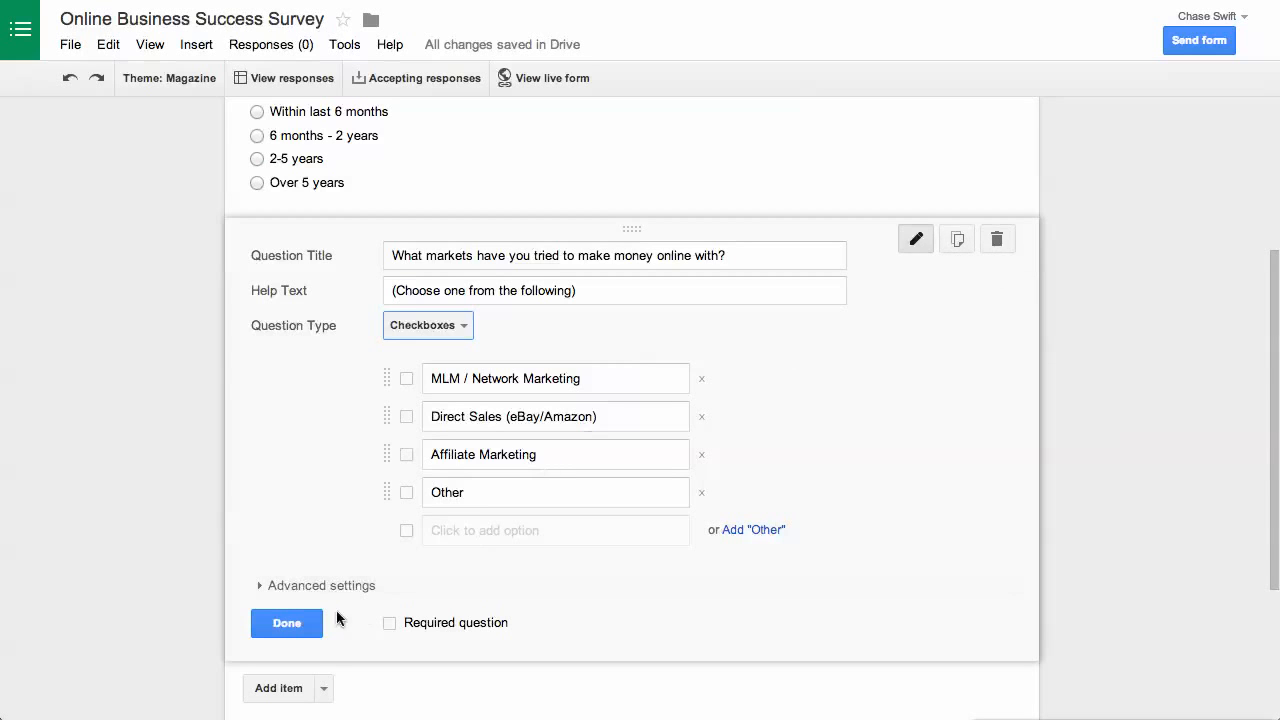
click(294, 623)
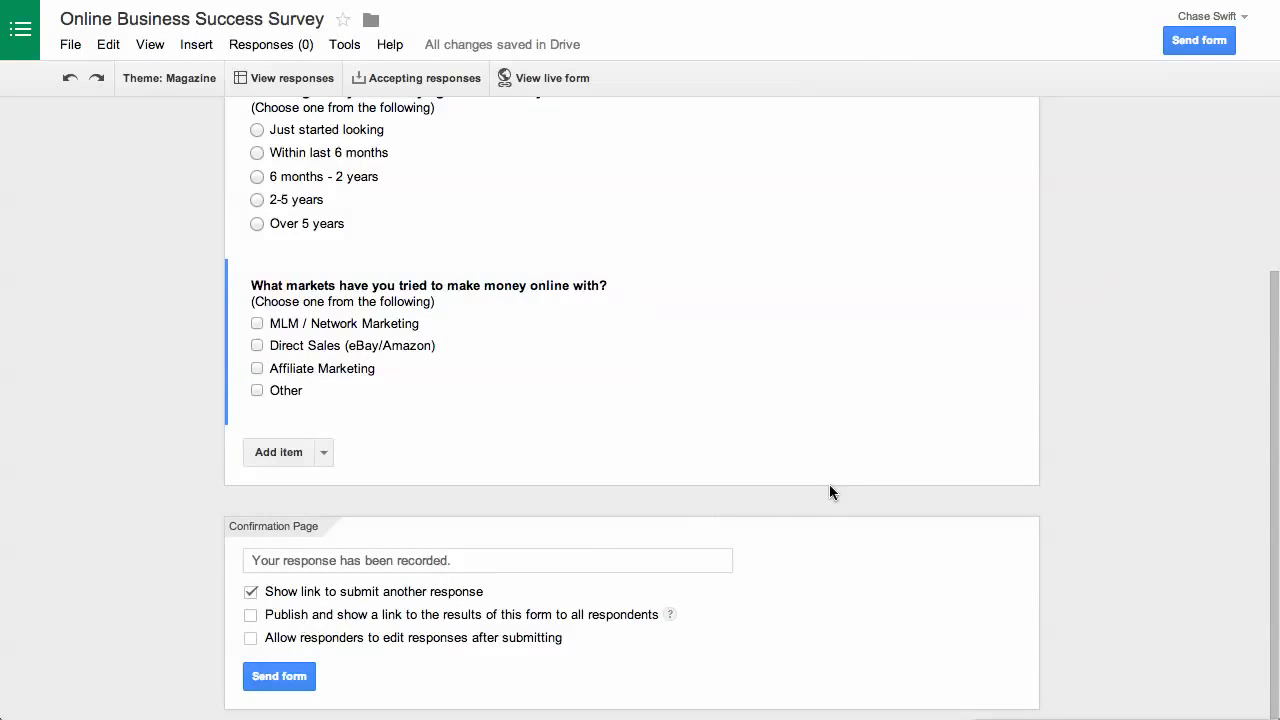
Reorder the form so the markets question comes before "How long have you been trying to make money online?".
scroll(826, 488, up, 5)
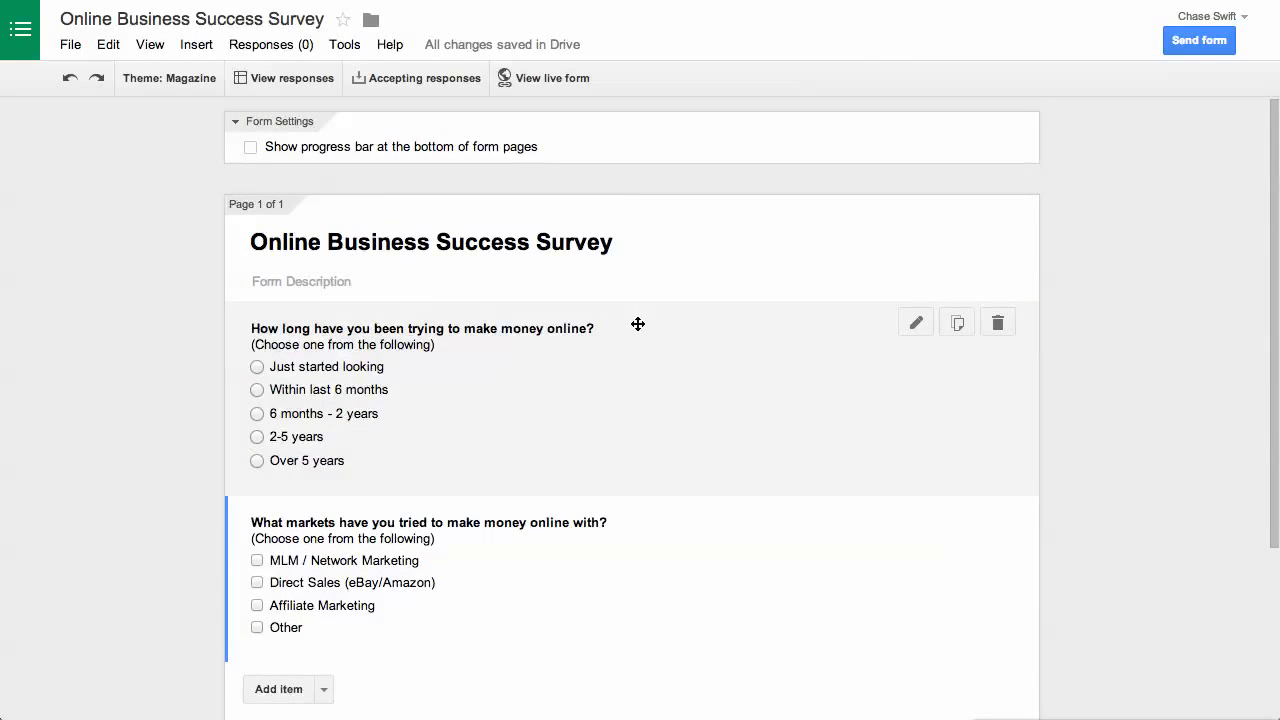
drag(626, 334, 623, 464)
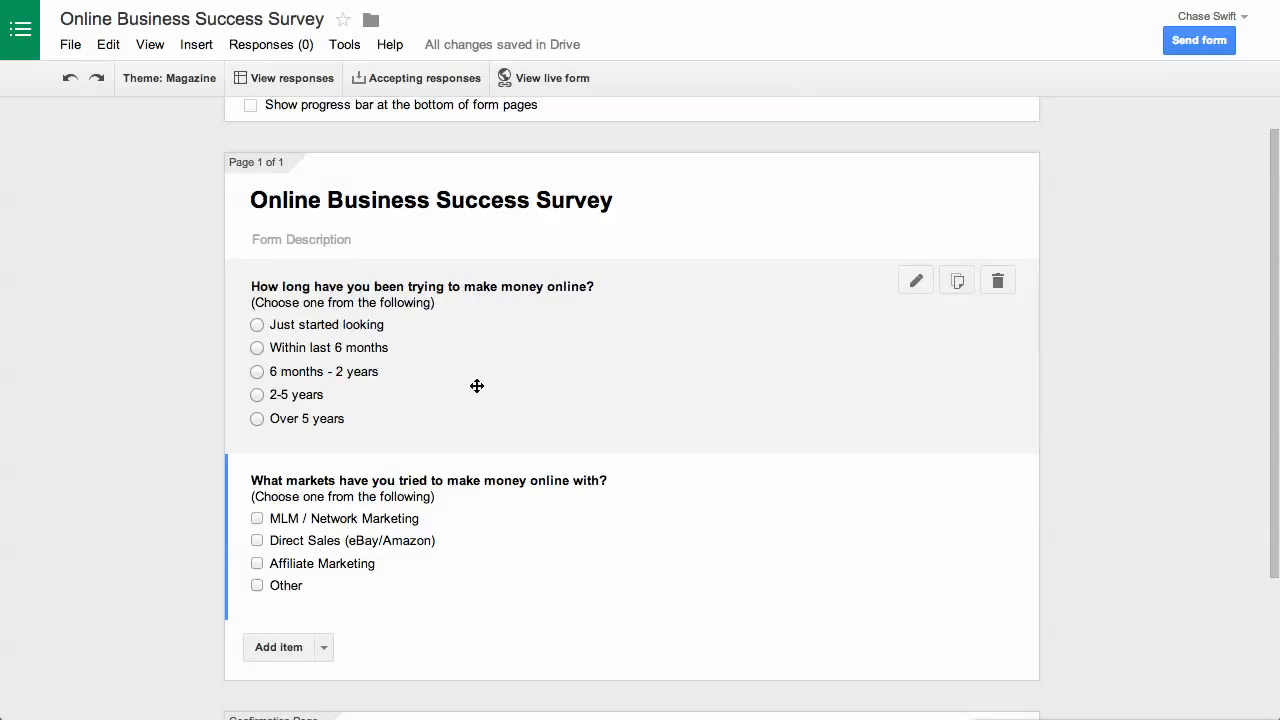
drag(514, 489, 523, 297)
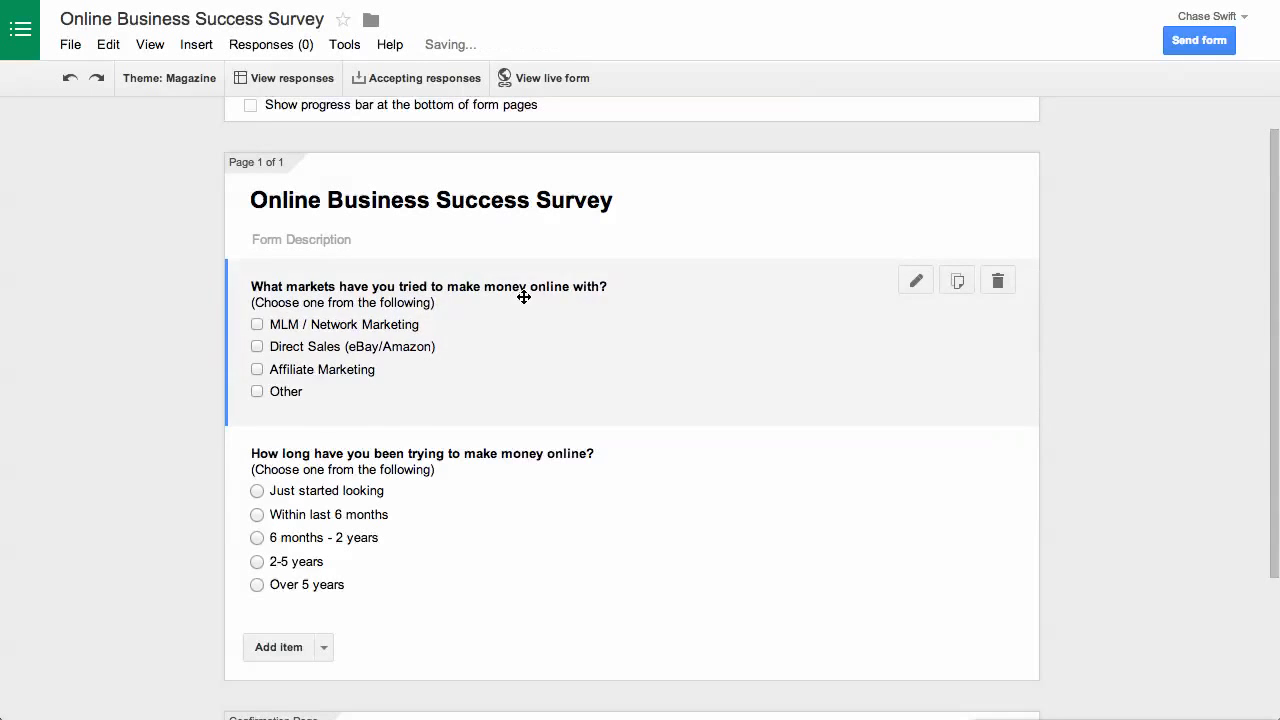
Add a "Choose from a list" question at the end of the form and title it "Question 3".
scroll(601, 472, down, 2)
scroll(601, 472, down, 2)
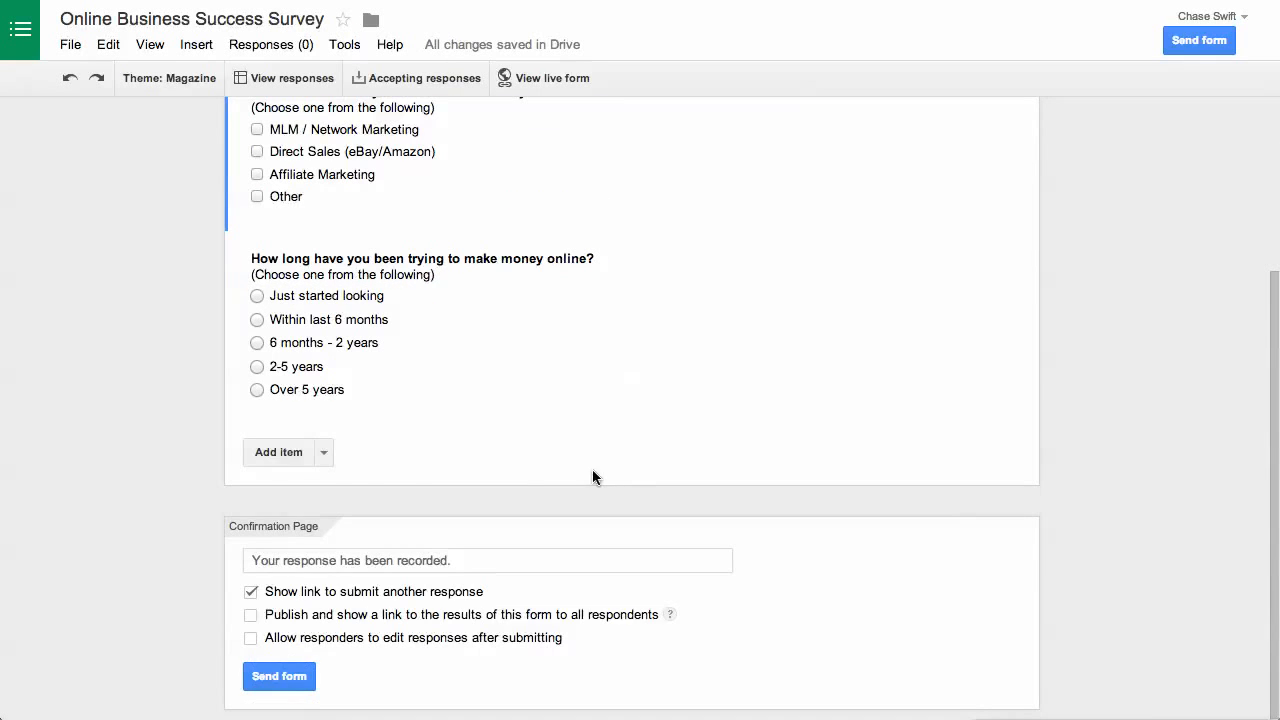
click(321, 455)
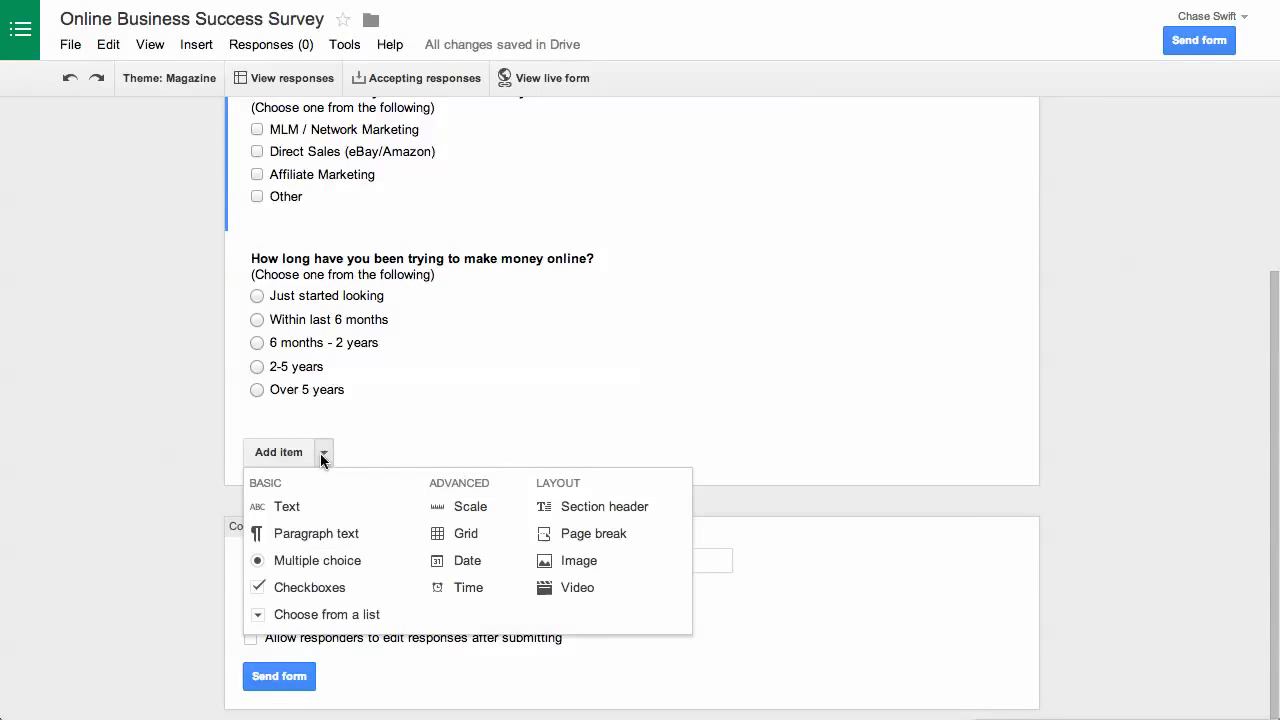
click(345, 620)
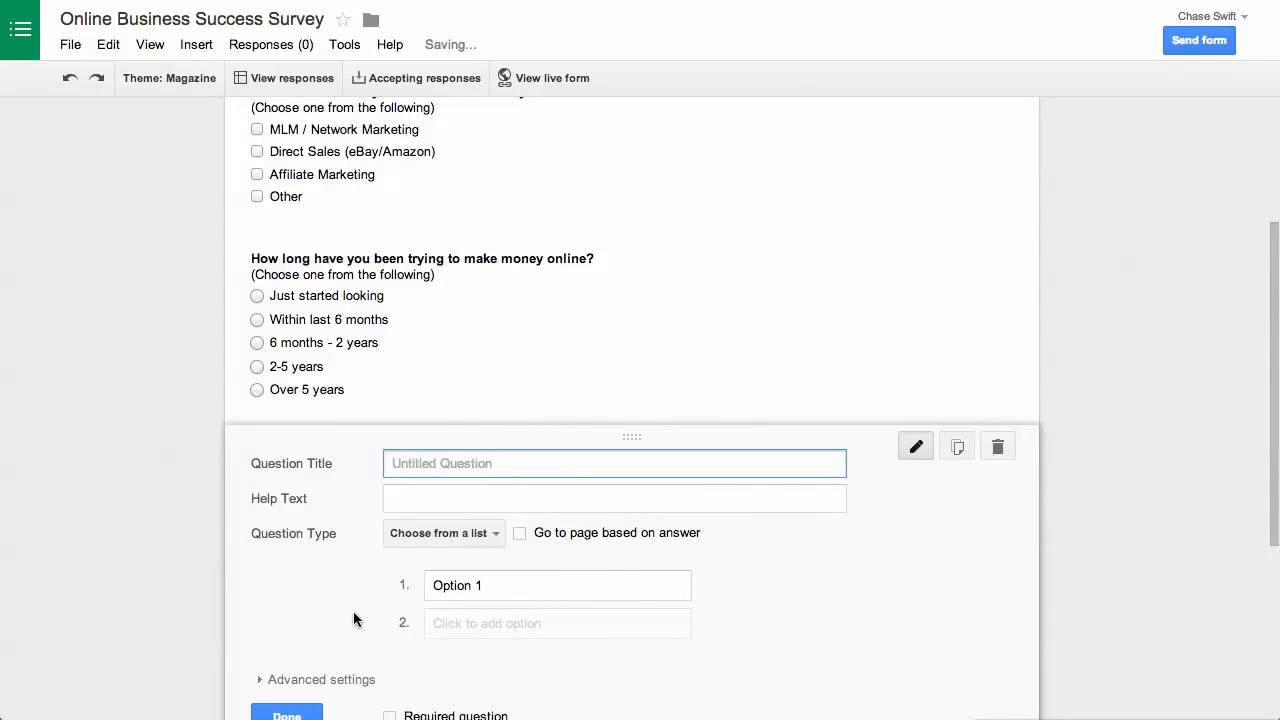
key(super+Tab)
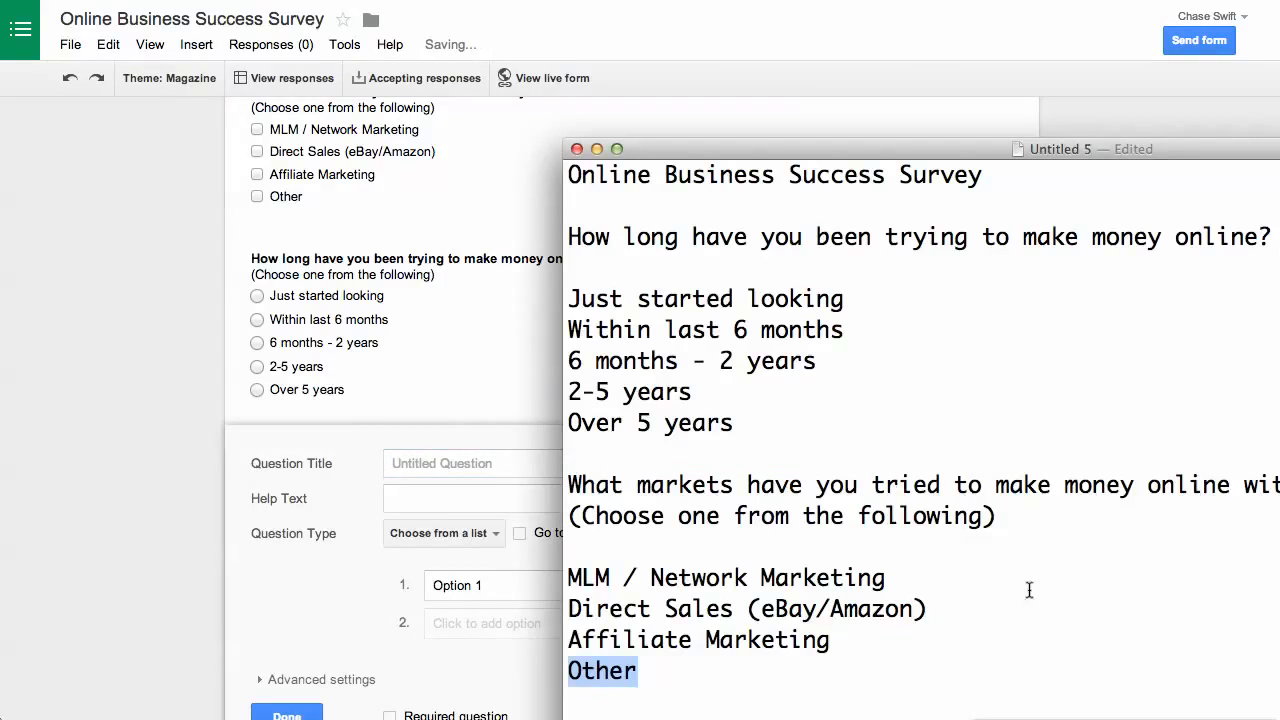
click(301, 482)
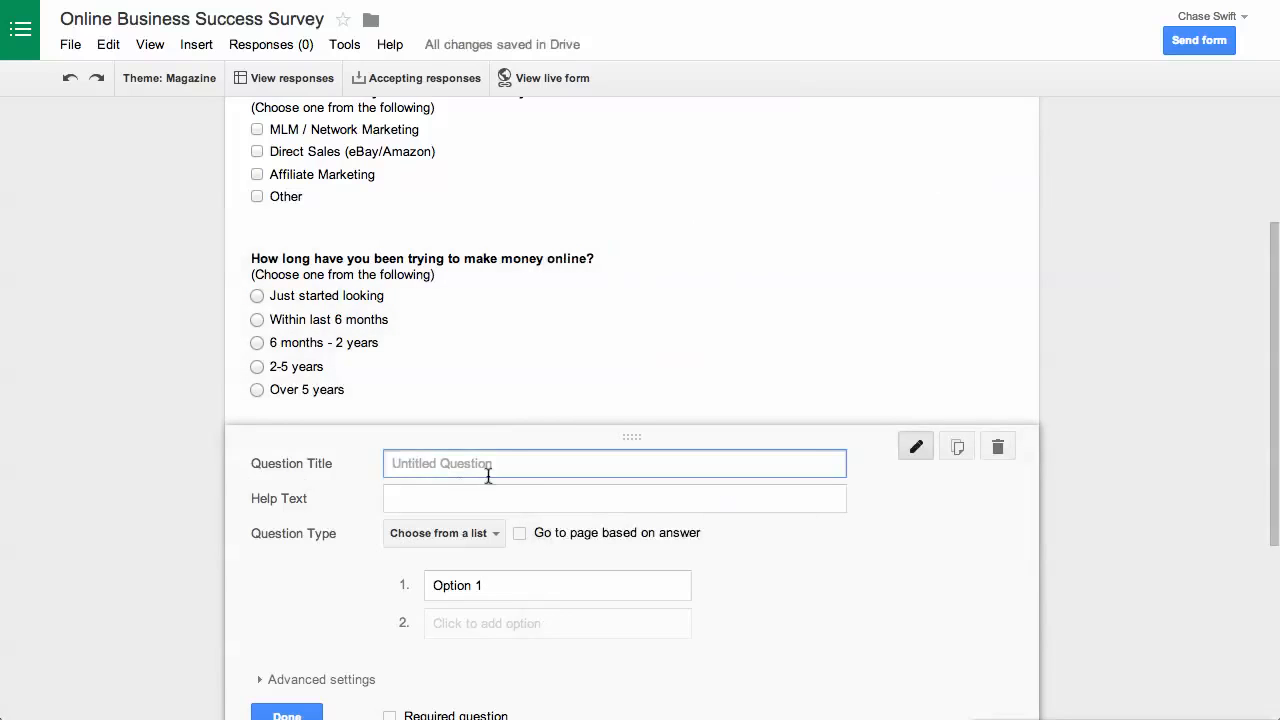
text(Question 3)
Copy "(Choose one from the following)" from the text notes into Question 3's help text.
key(super+Tab)
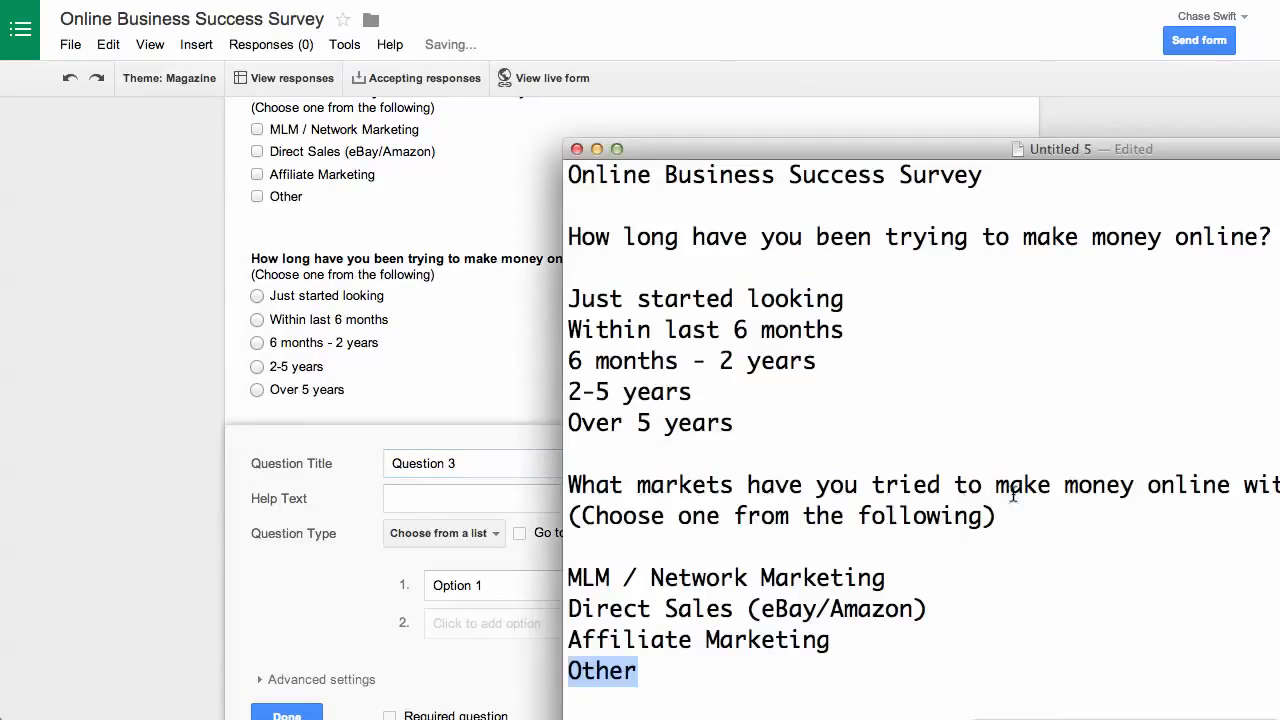
drag(996, 516, 529, 518)
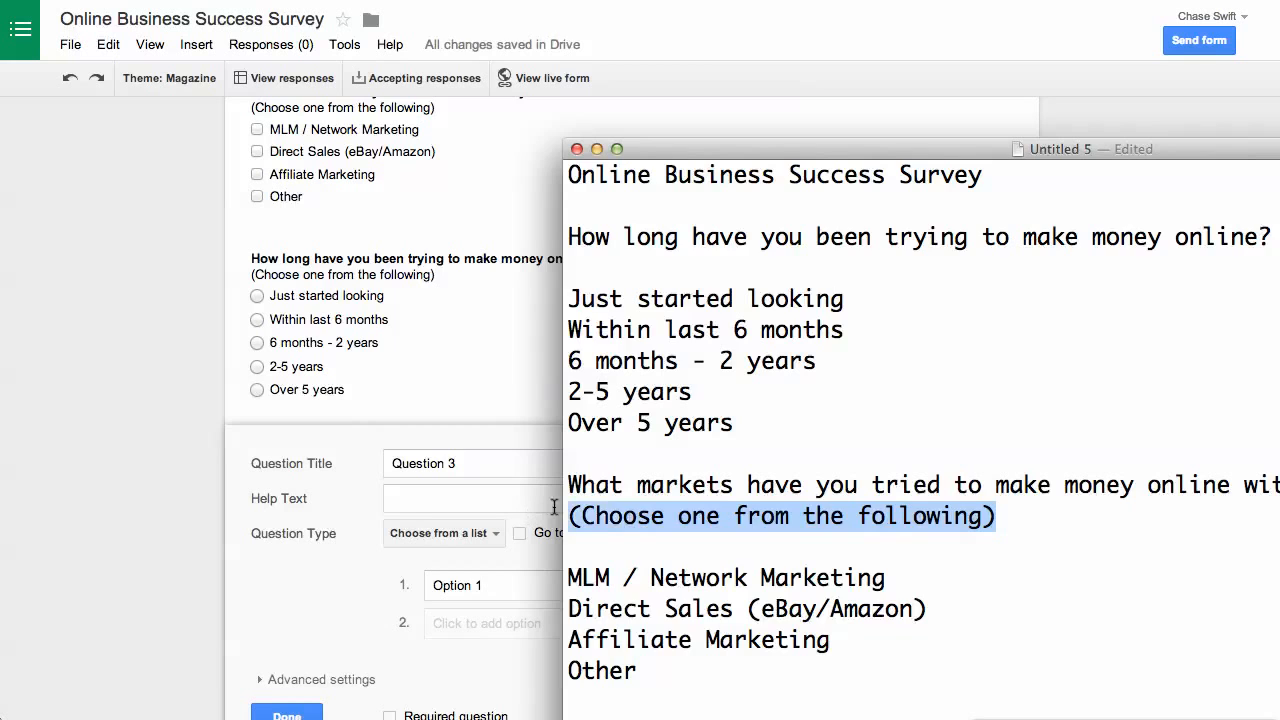
key(super+c)
click(486, 505)
key(super+v)
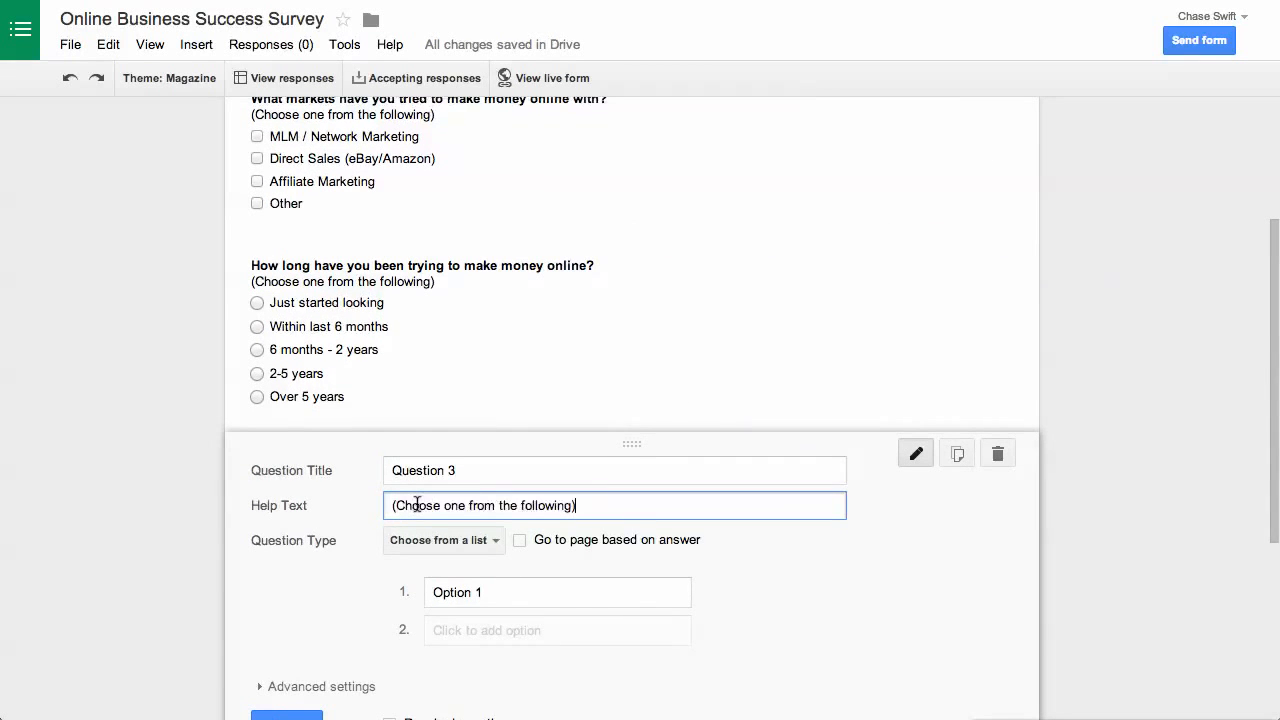
Keep "Choose from a list" as Question 3's type, extend its list through "Option 4", and finish editing the question.
click(466, 542)
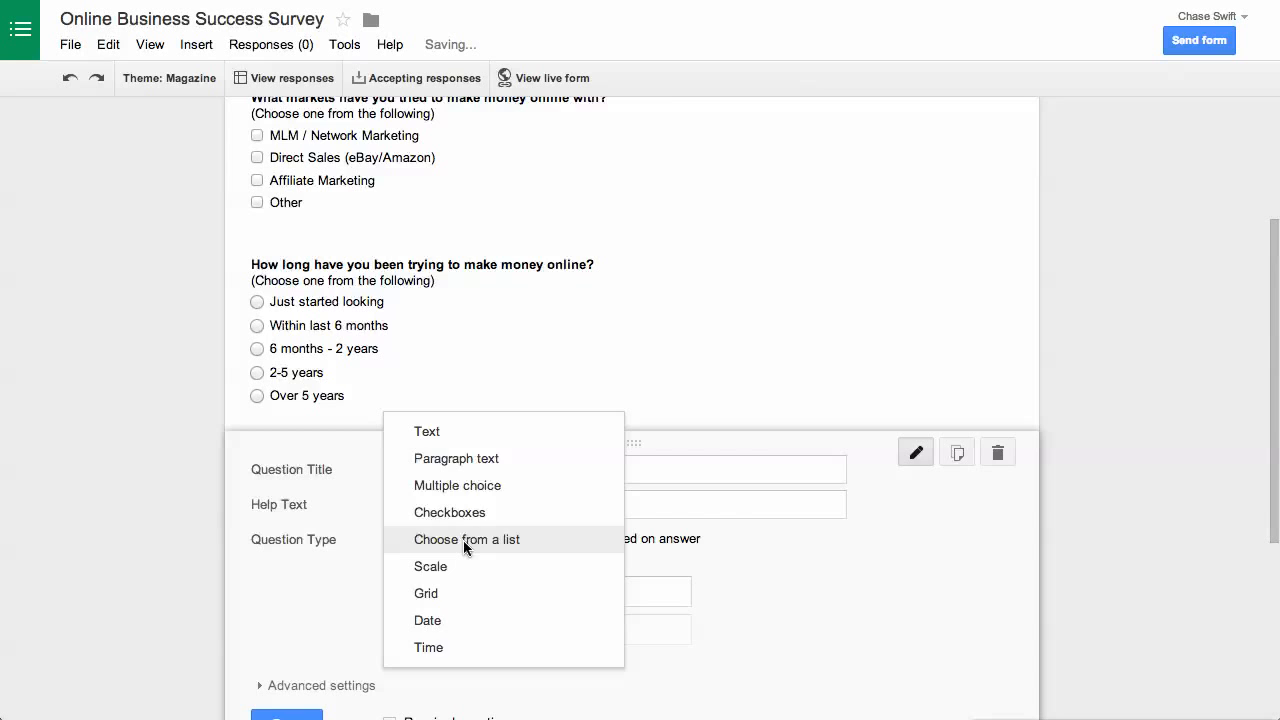
click(463, 540)
scroll(745, 545, down, 3)
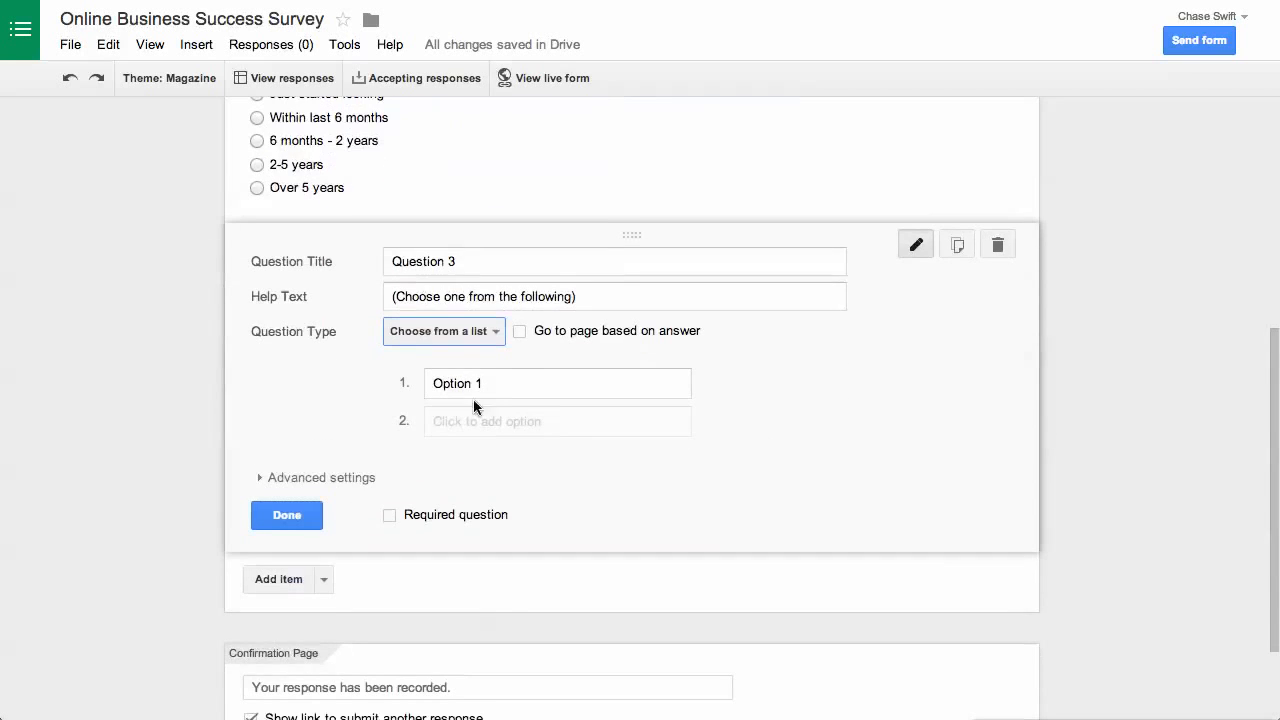
click(504, 429)
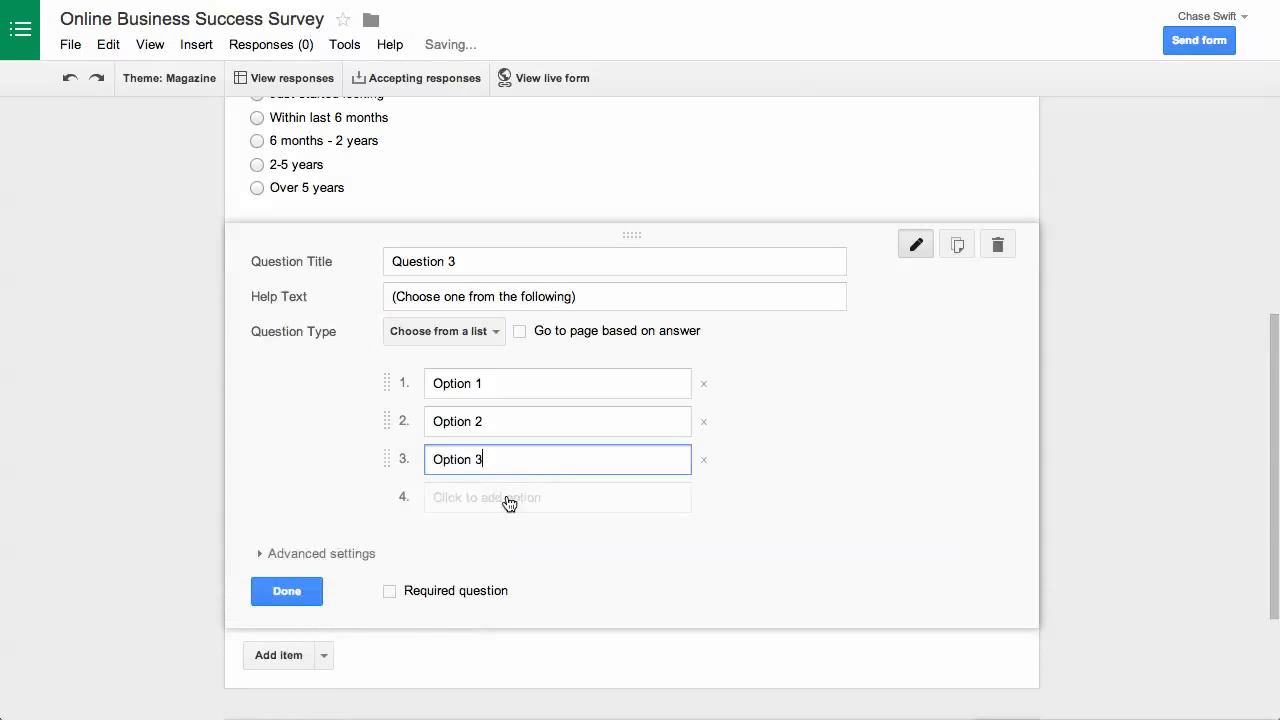
click(508, 497)
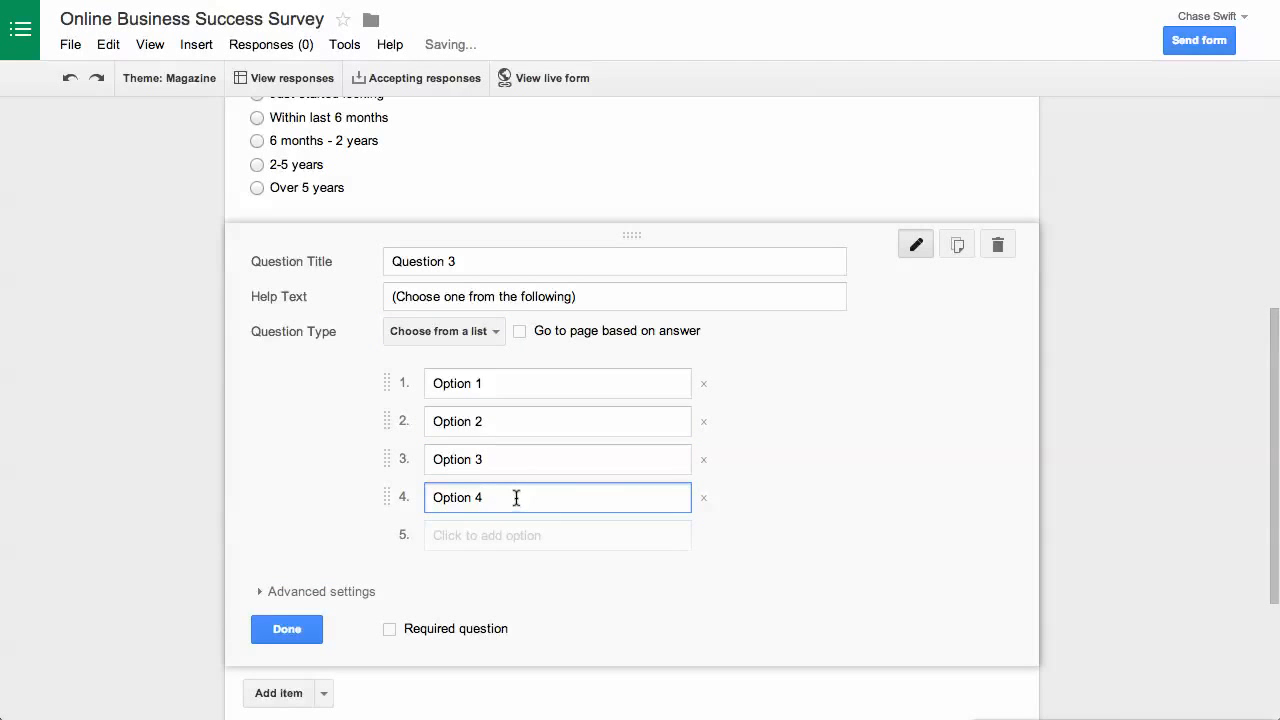
click(287, 629)
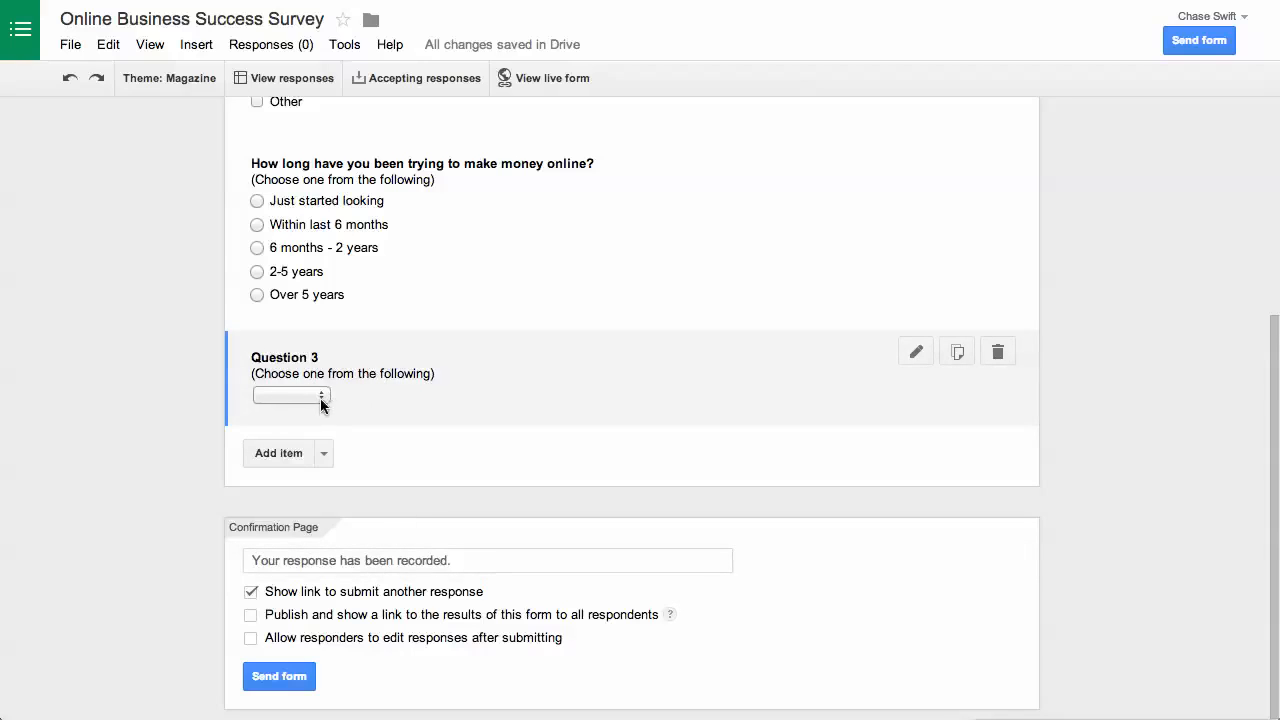
Add a Scale question below Question 3 and title it "Question 4".
click(324, 455)
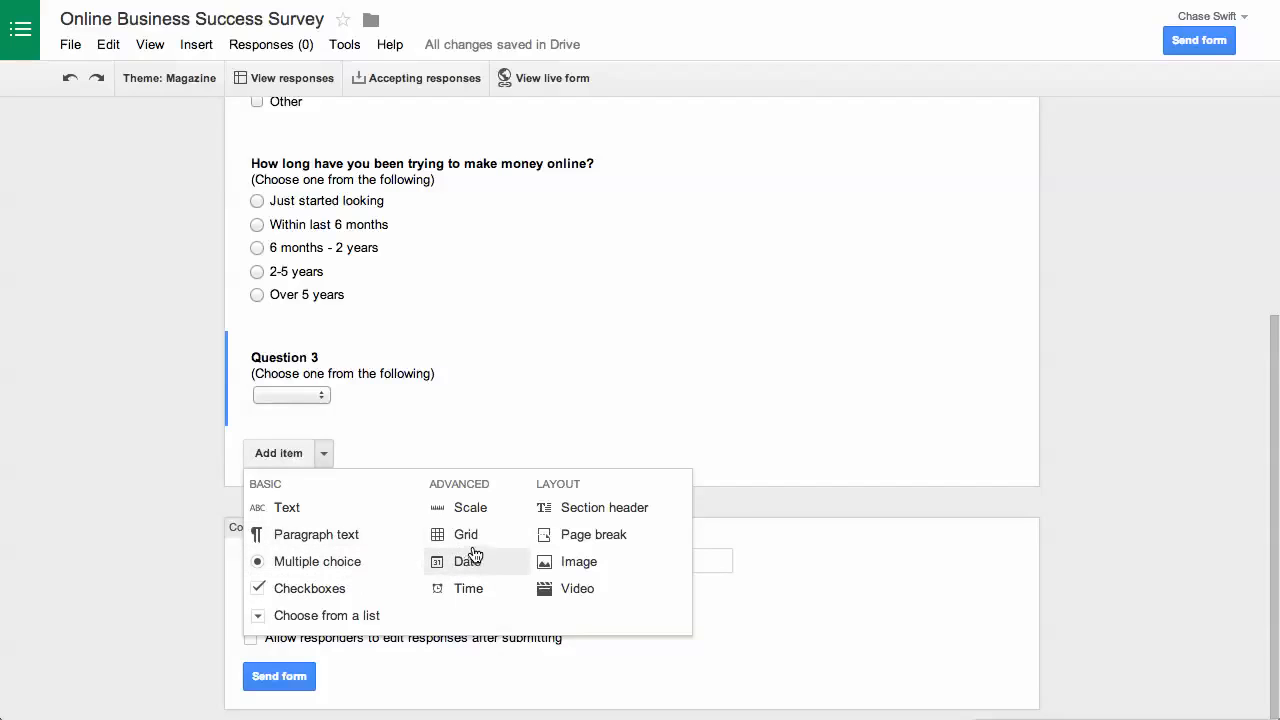
click(470, 506)
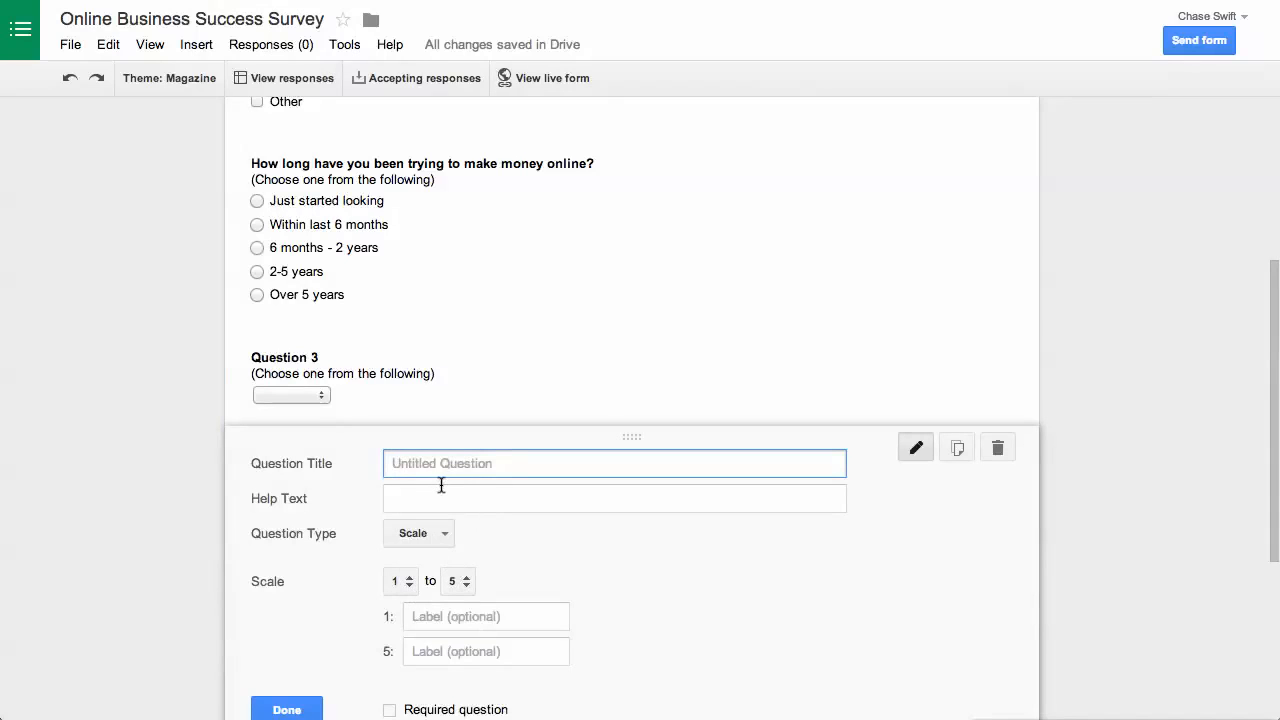
text(Question 4)
Set Question 4's help text to "(Select which is the best for you)".
click(552, 494)
key(ctrl+v)
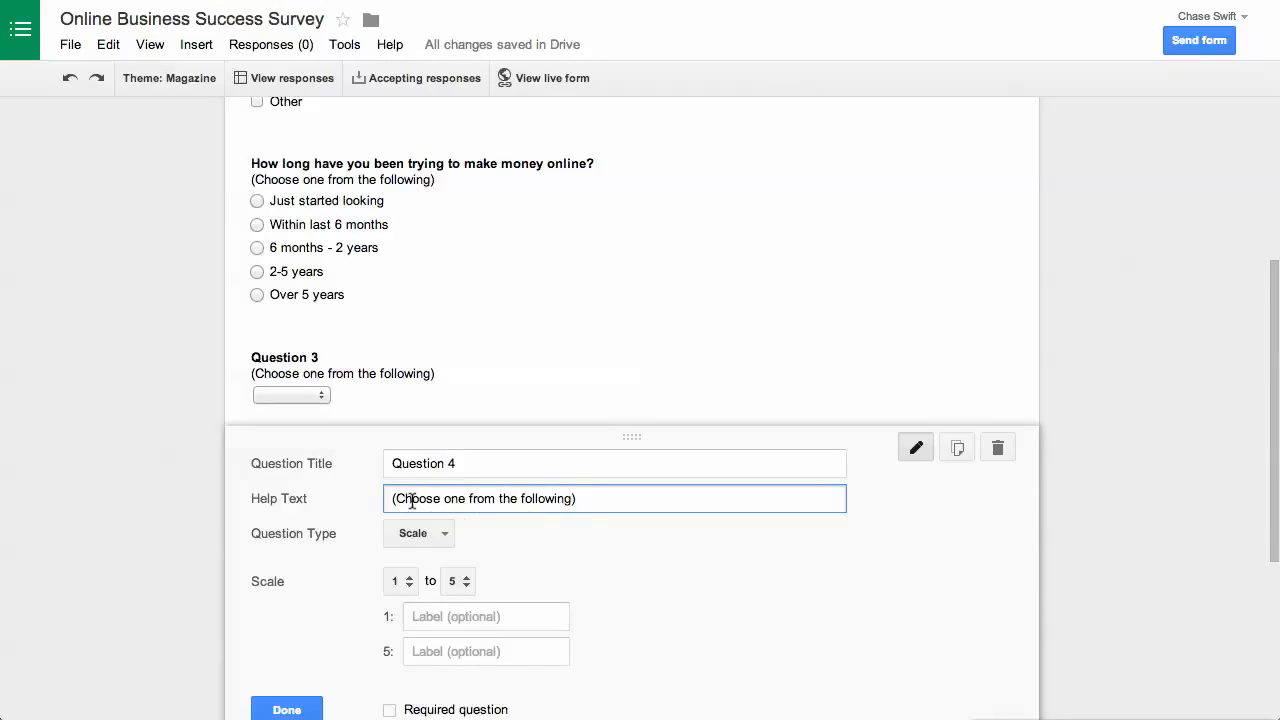
drag(390, 498, 601, 498)
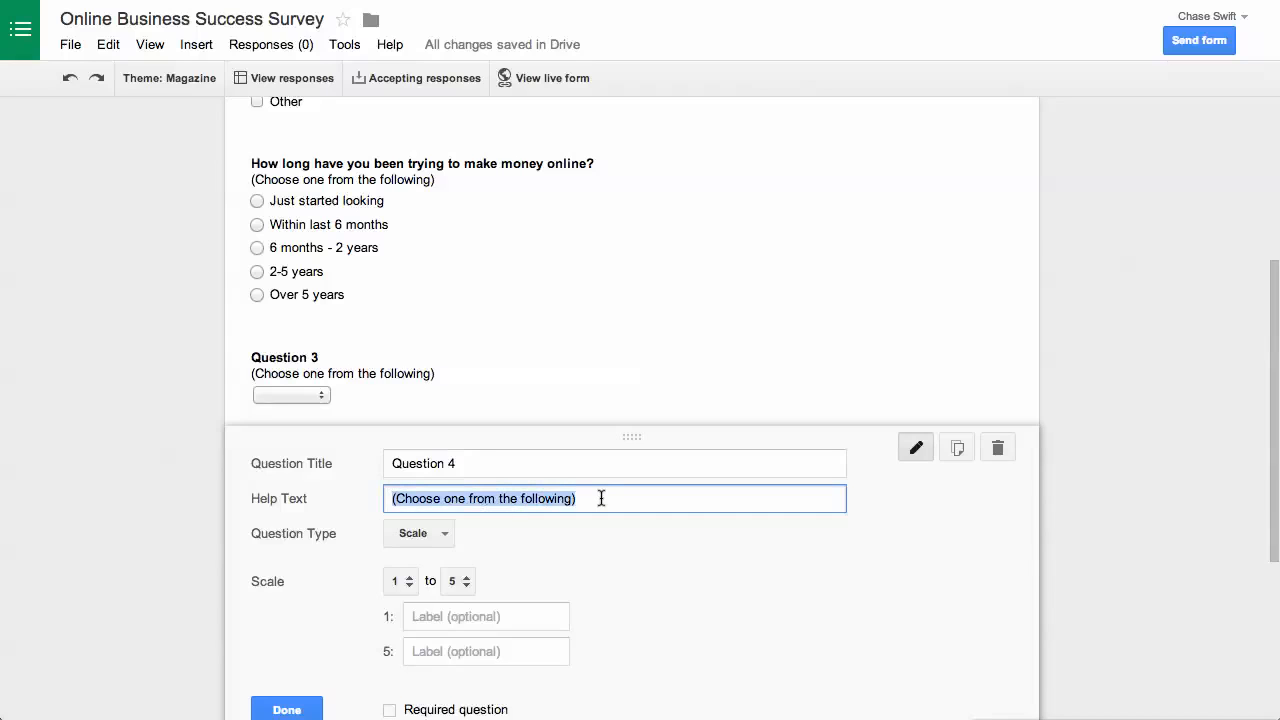
text((Select whic)
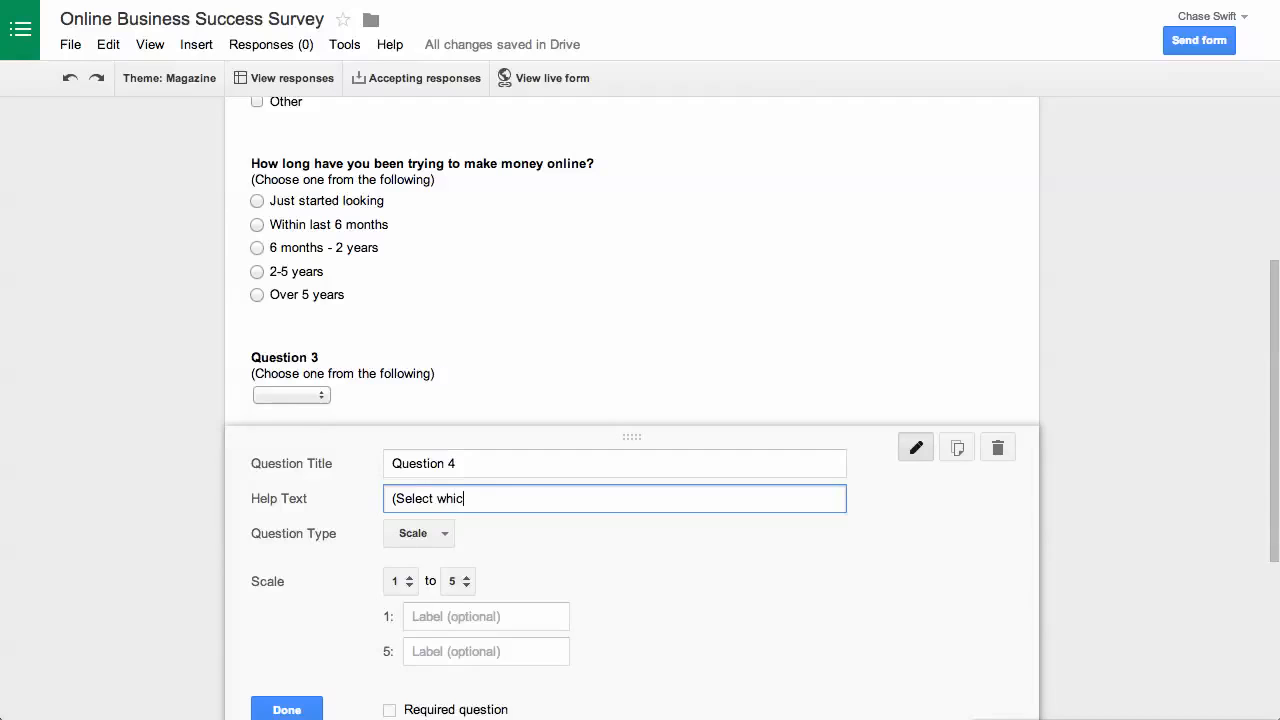
text(h is the best for you)
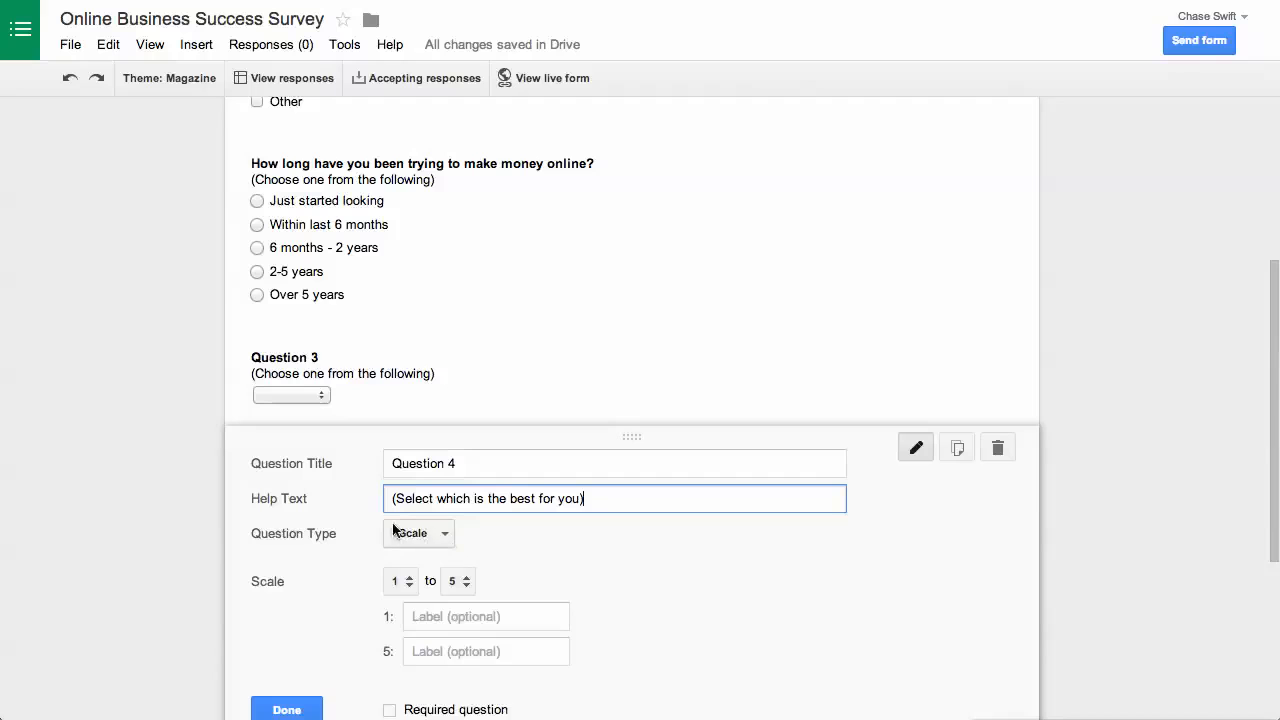
scroll(582, 562, down, 5)
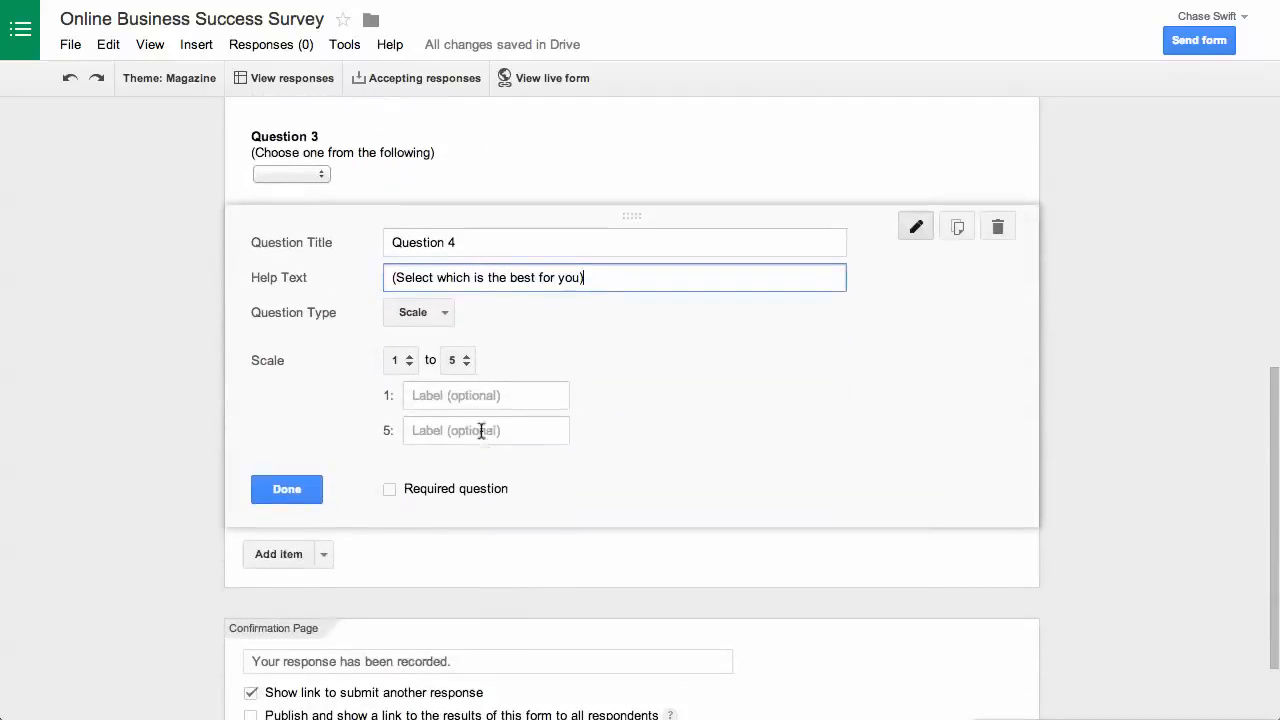
Label the low end of Question 4's scale "1" and the high end "2", and finish editing the question.
click(474, 396)
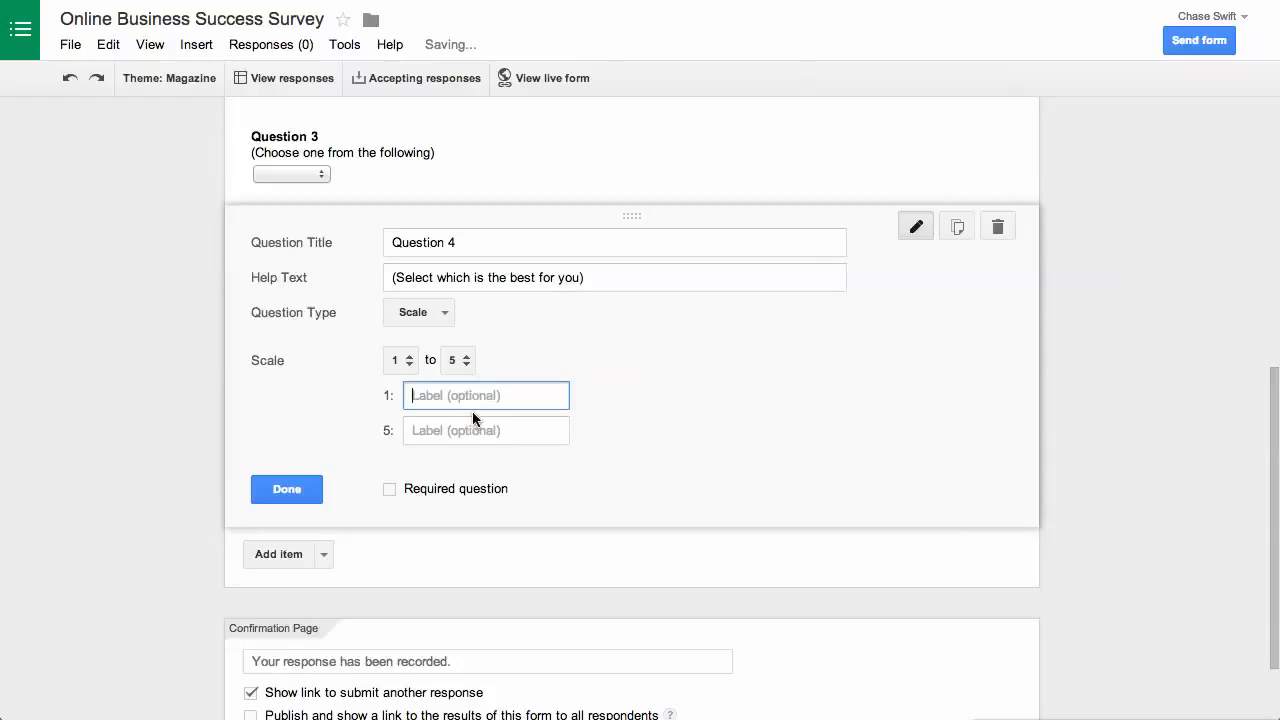
text(1)
click(474, 430)
text(2)
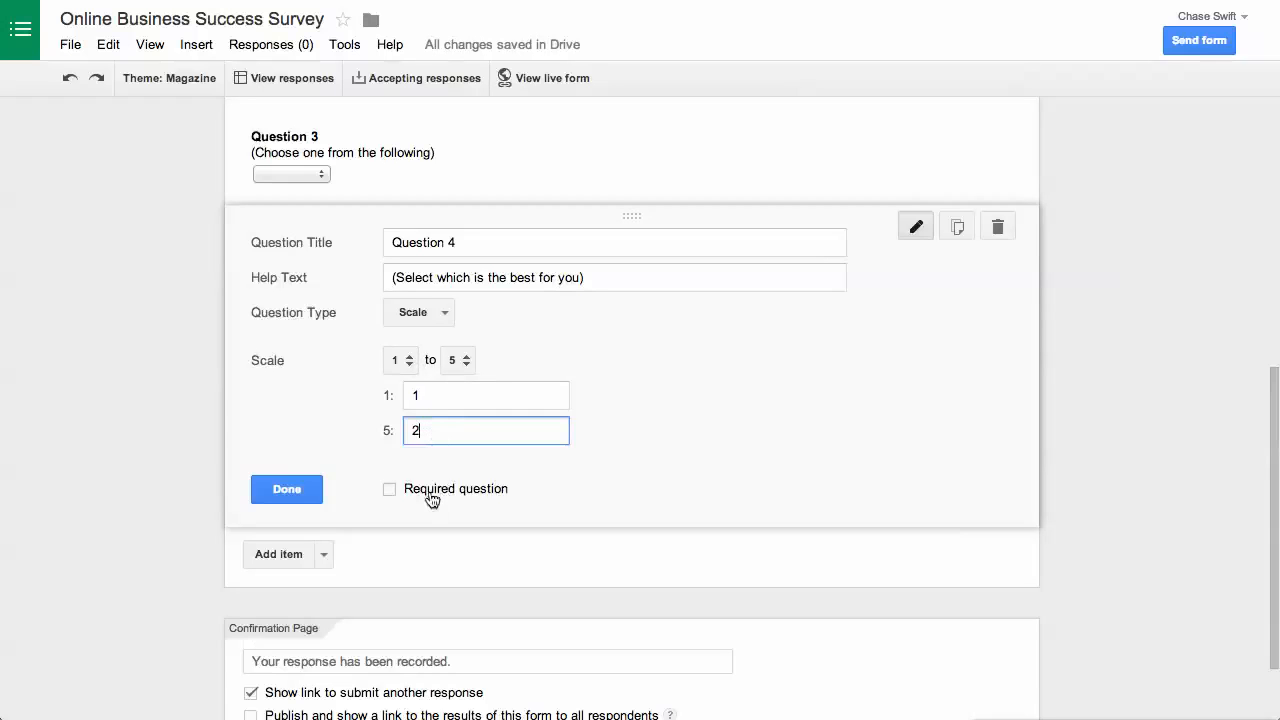
click(296, 493)
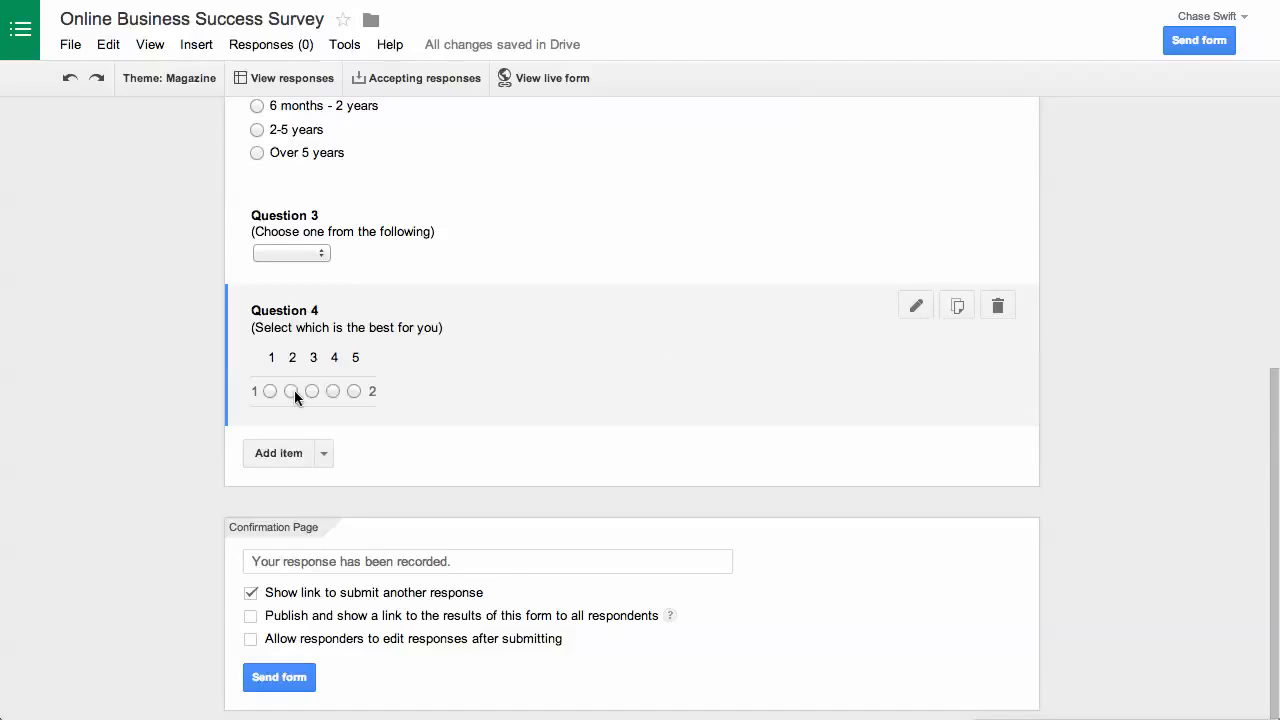
Reopen Question 4 for editing, extend its scale to 10, and label the high end "10".
click(915, 306)
click(459, 443)
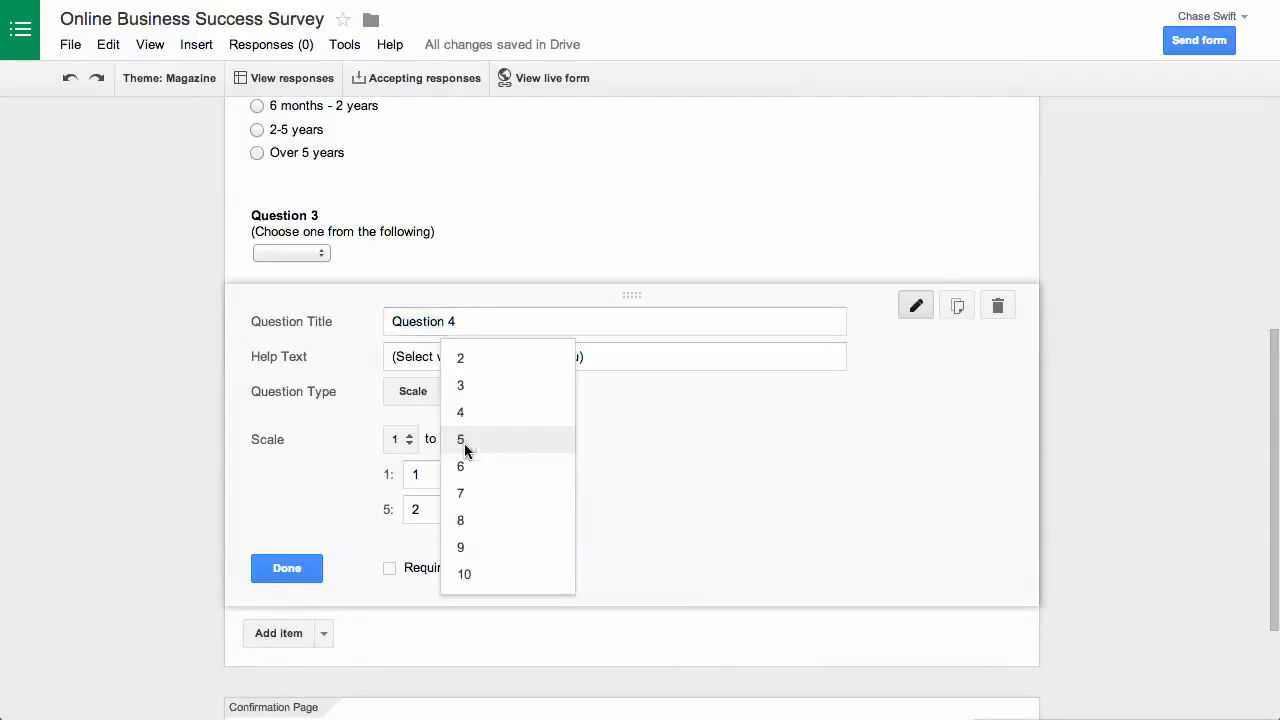
click(467, 576)
click(445, 515)
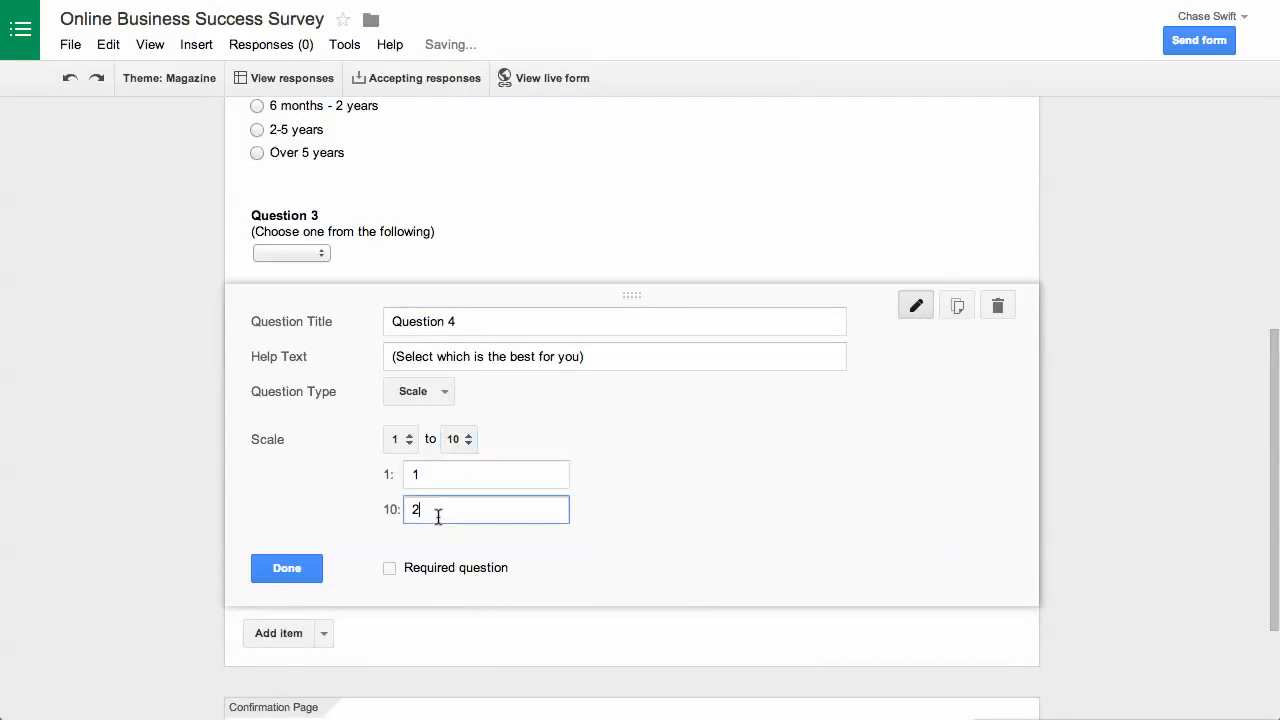
text(10)
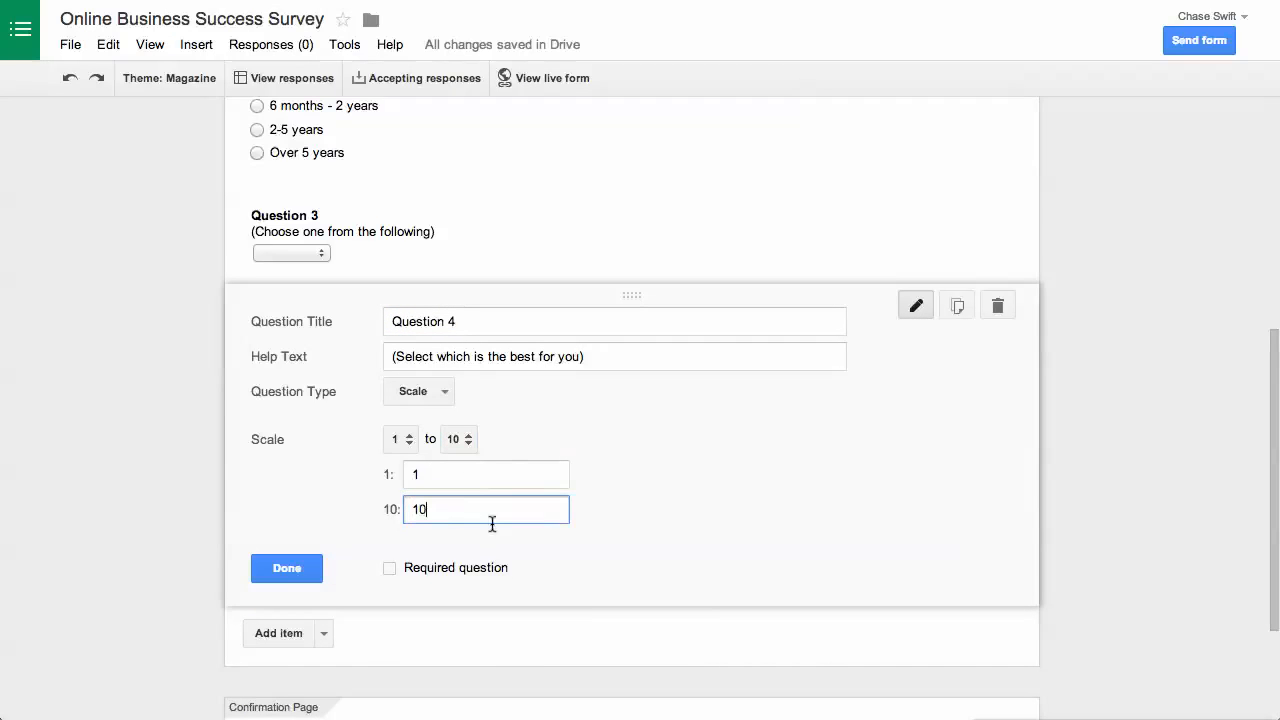
Replace Question 4's help text with "(10 is the MOST likely for you)" and finish editing the question.
click(500, 357)
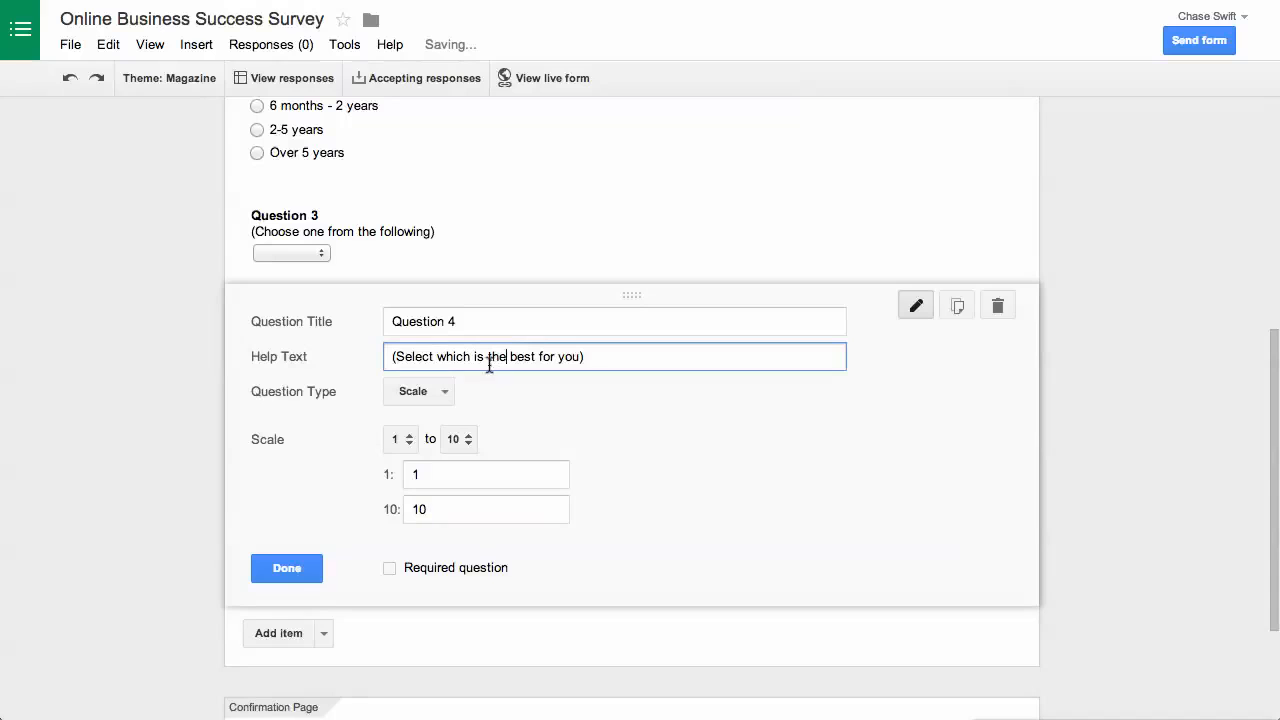
double_click(412, 357)
click(498, 357)
drag(392, 357, 582, 357)
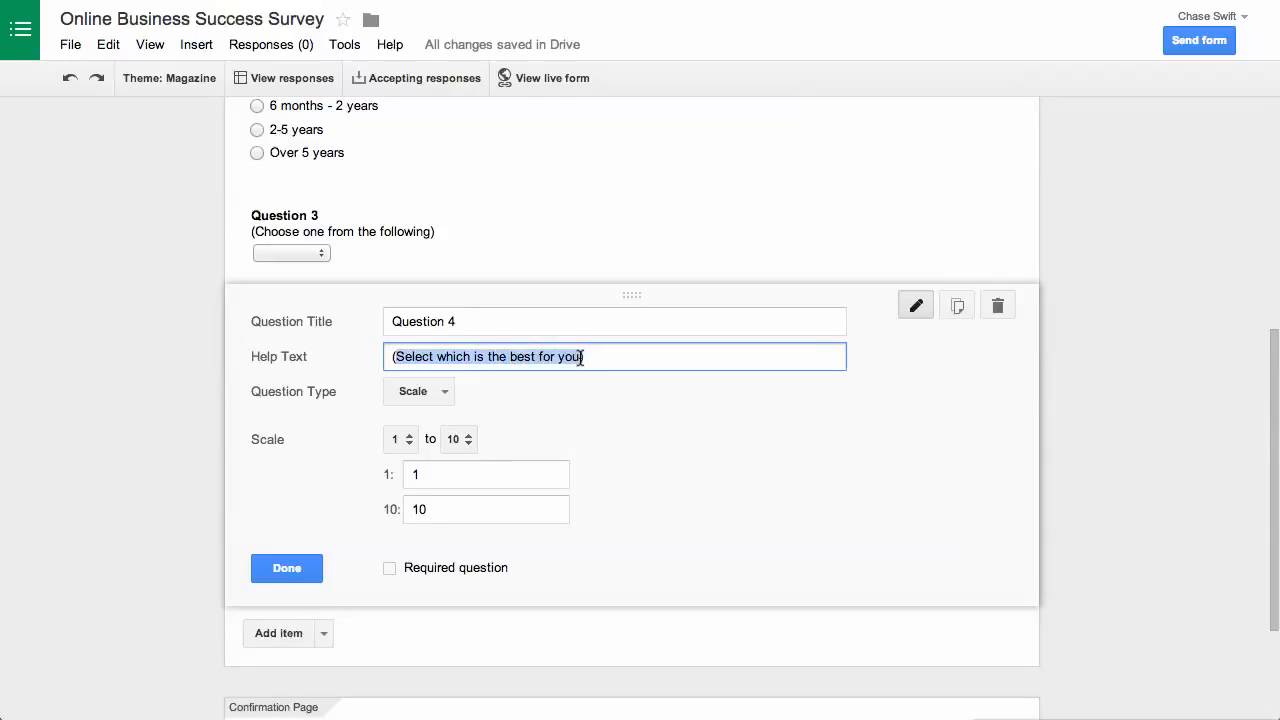
text(1)
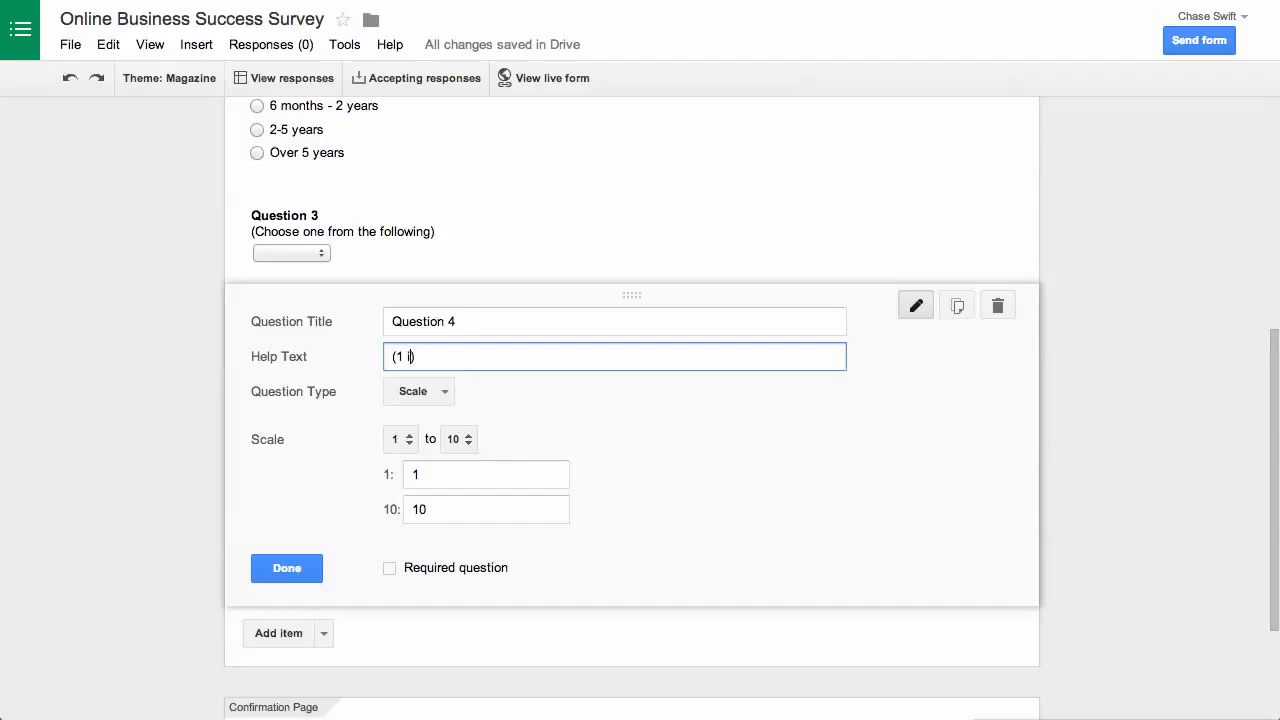
text(0)
text( is the MOST)
text( closes)
key(BackSpace)
key(BackSpace)
key(BackSpace)
key(BackSpace)
key(BackSpace)
text(likely for you)
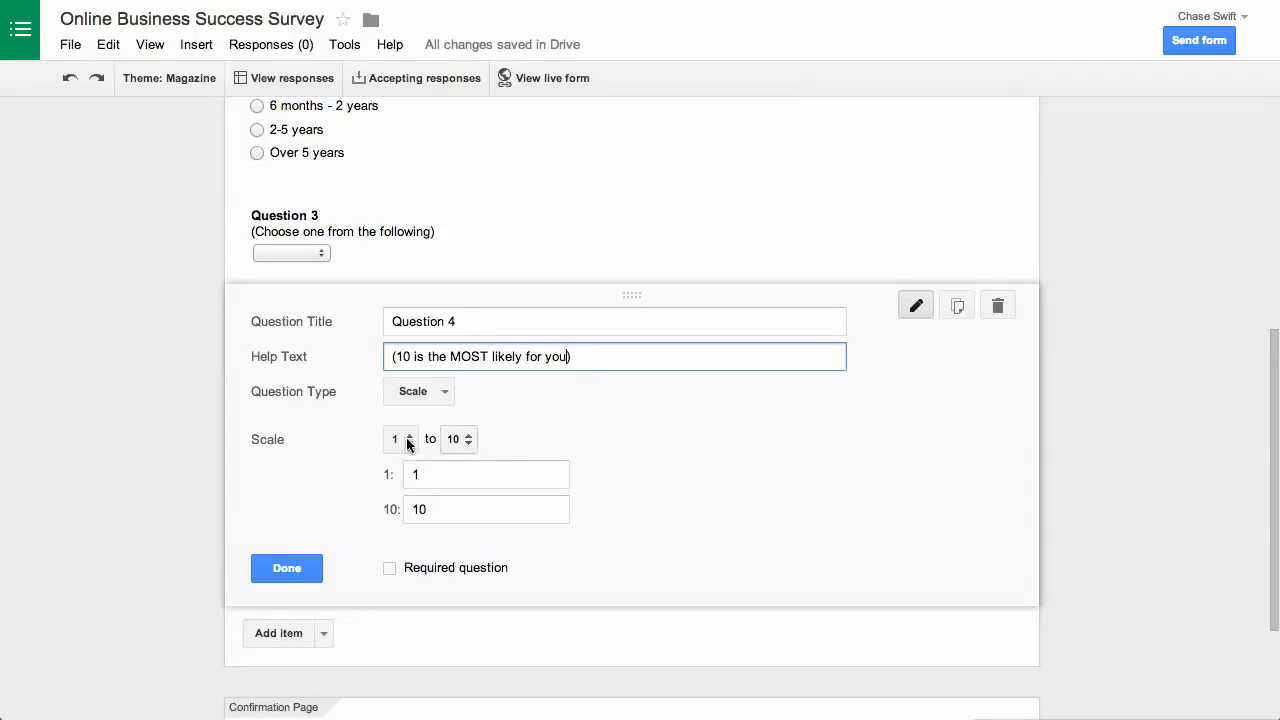
click(274, 569)
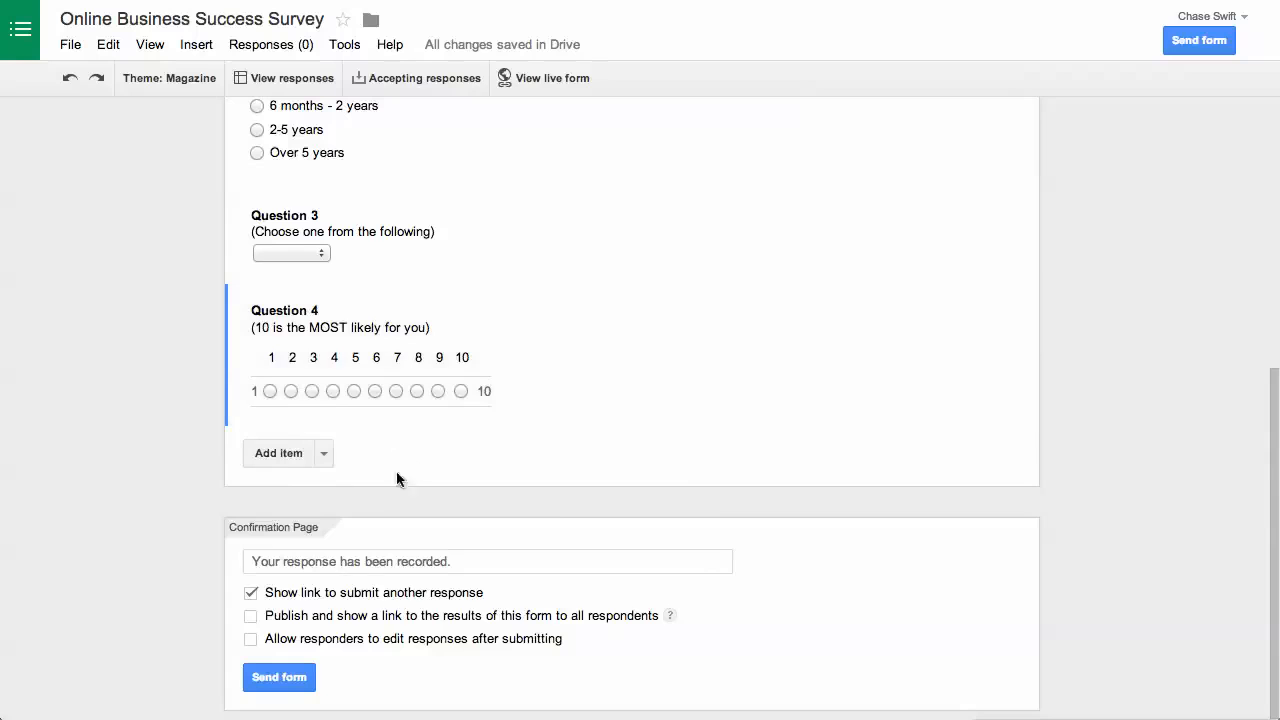
Add a Text question below Question 4 and title it "Do you have any questions or comments?".
click(323, 454)
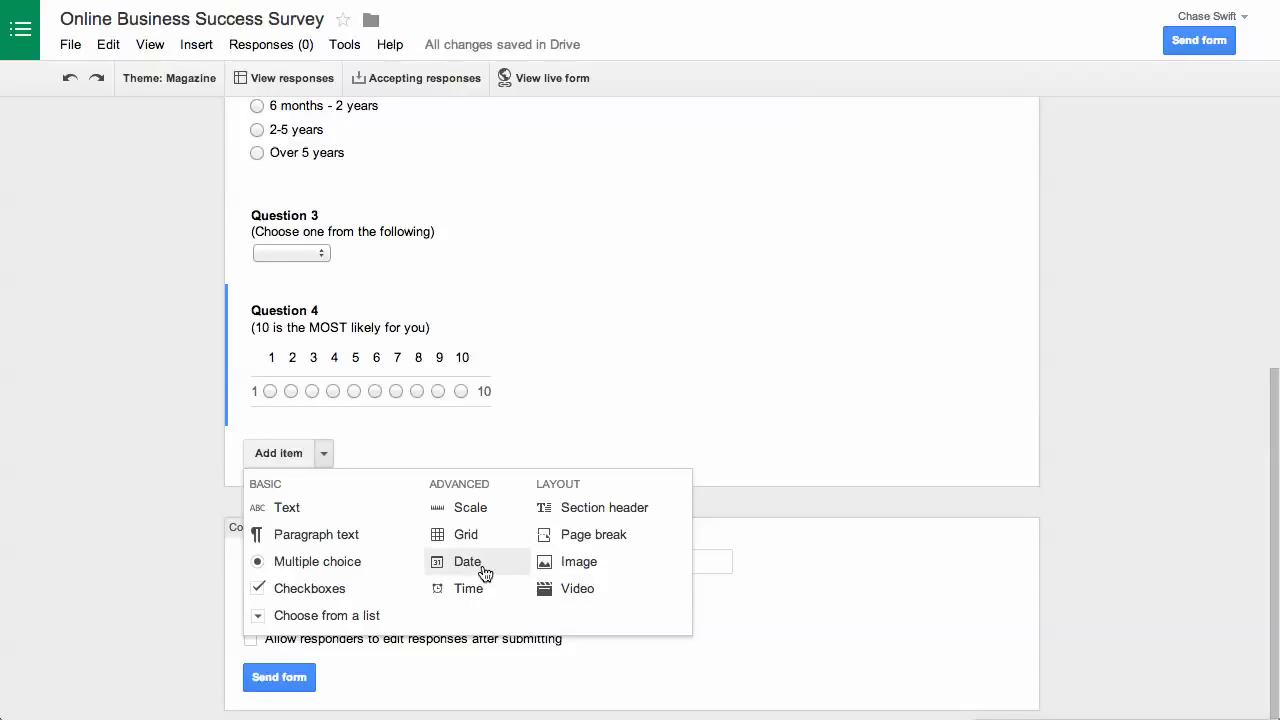
click(290, 508)
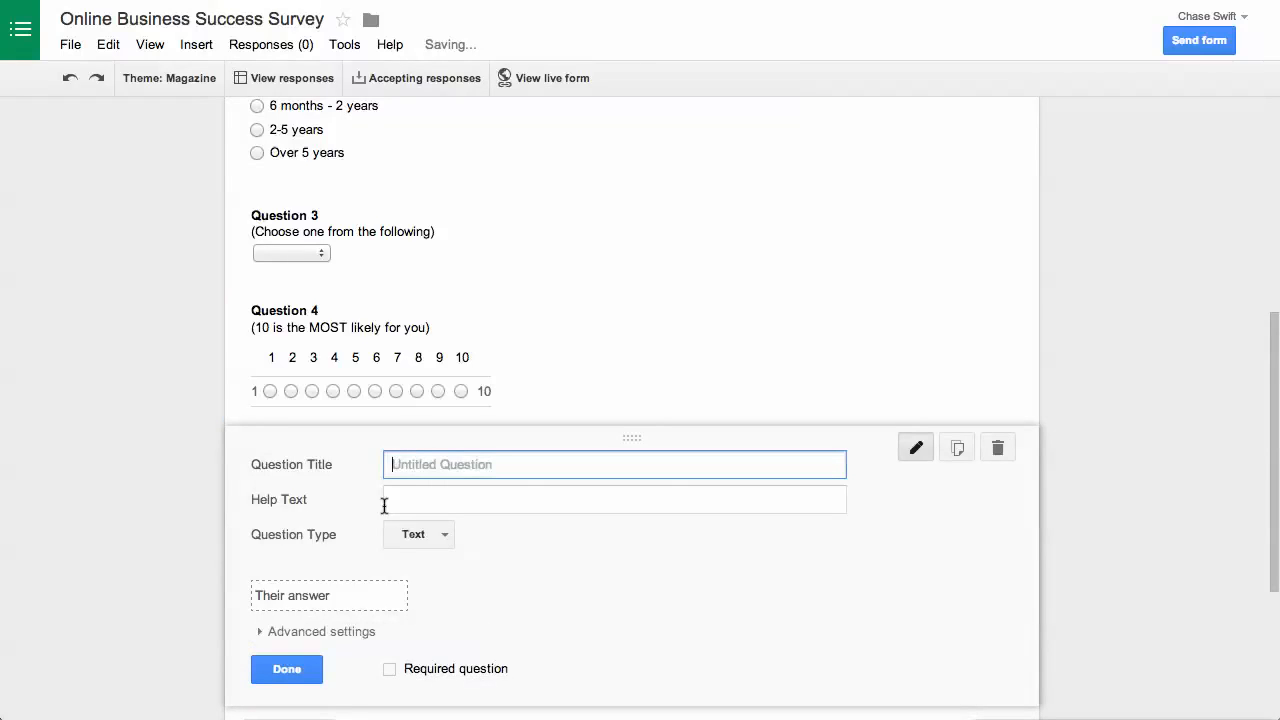
text(Yo)
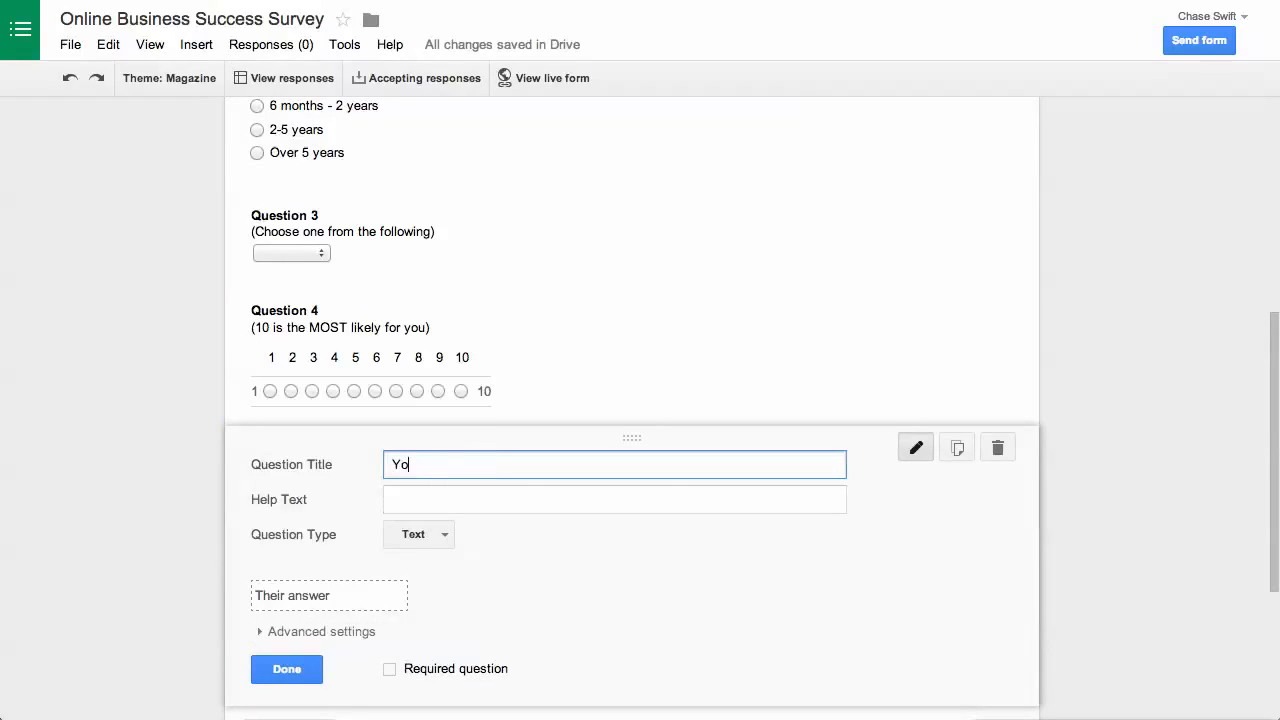
key(BackSpace)
key(BackSpace)
key(BackSpace)
key(BackSpace)
text(Do)
text( you jake)
key(BackSpace)
key(BackSpace)
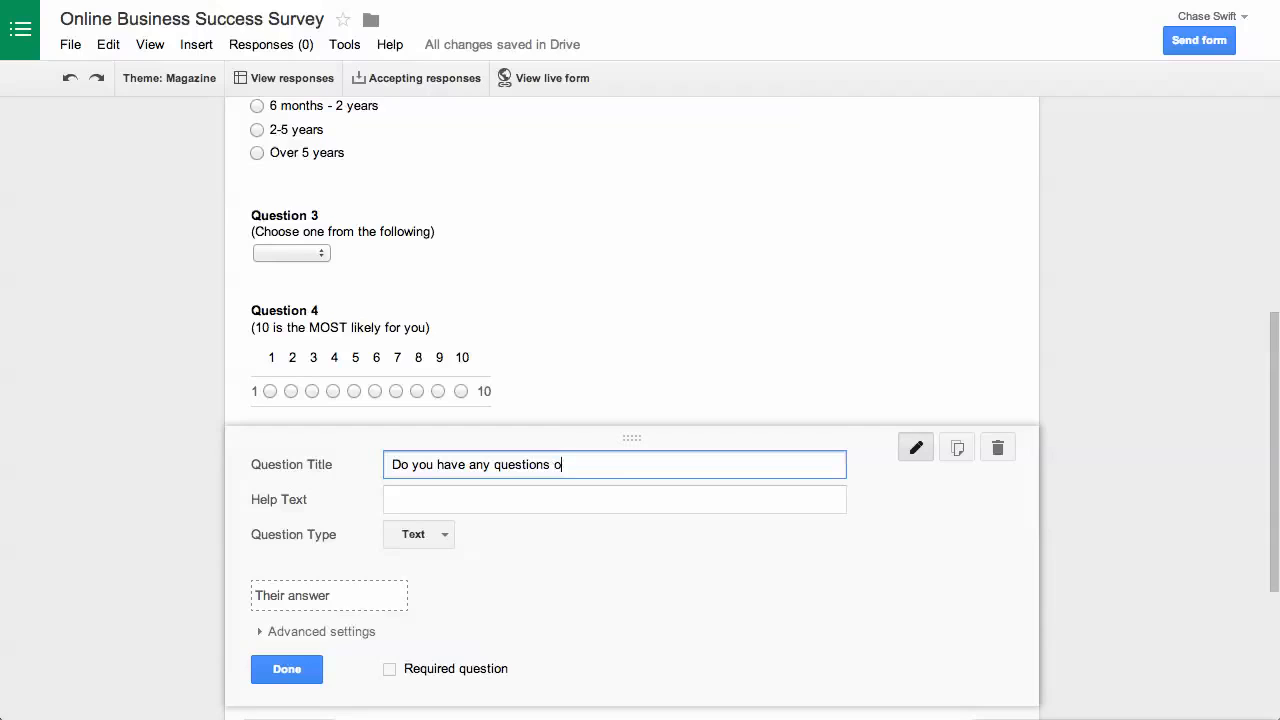
text(comments?)
Set the comments question's help text to "(Just type whatever you like below!)", keep its type as Text, and finish editing it.
click(435, 499)
text(()
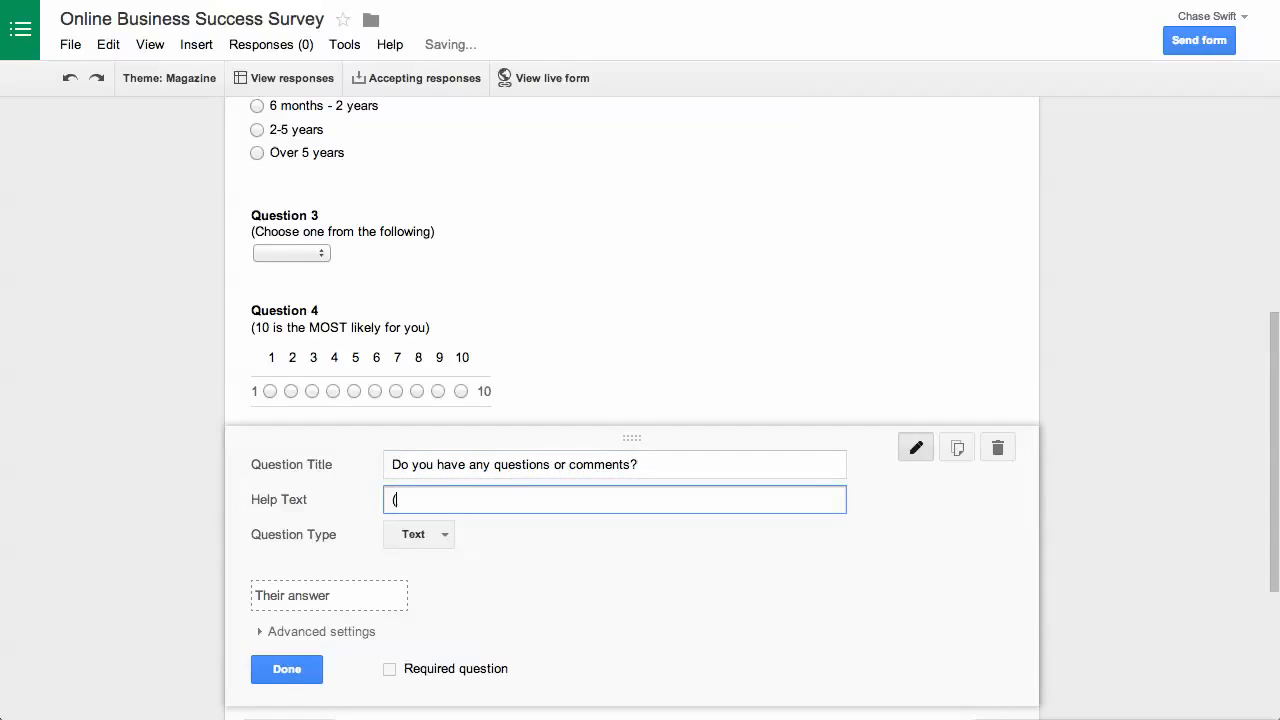
text(Just ty)
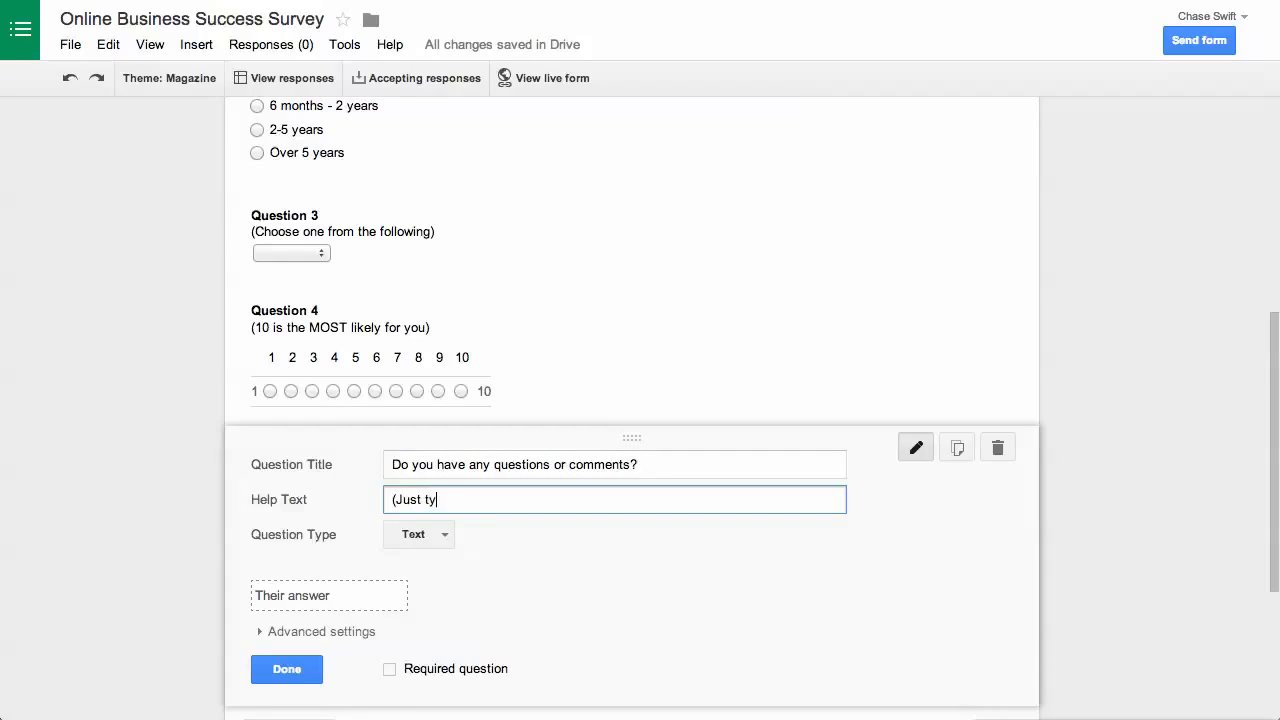
text(pe whatever you like below!)
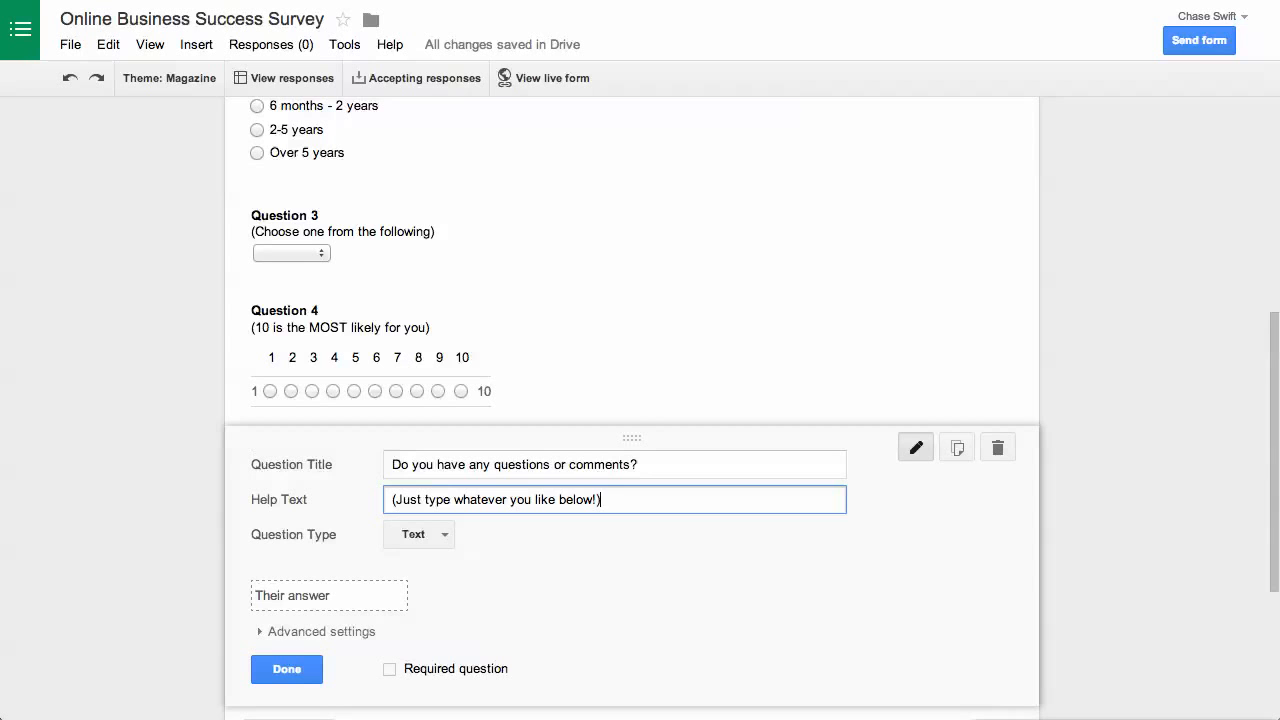
click(406, 540)
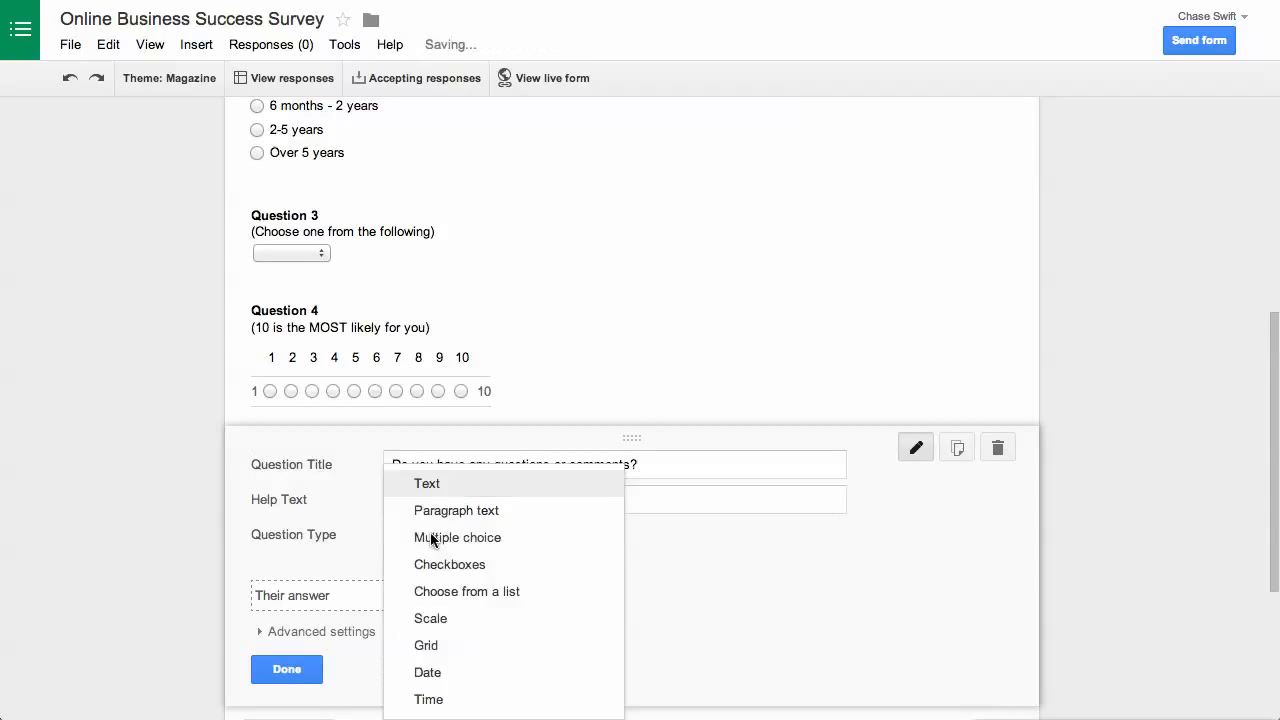
click(432, 486)
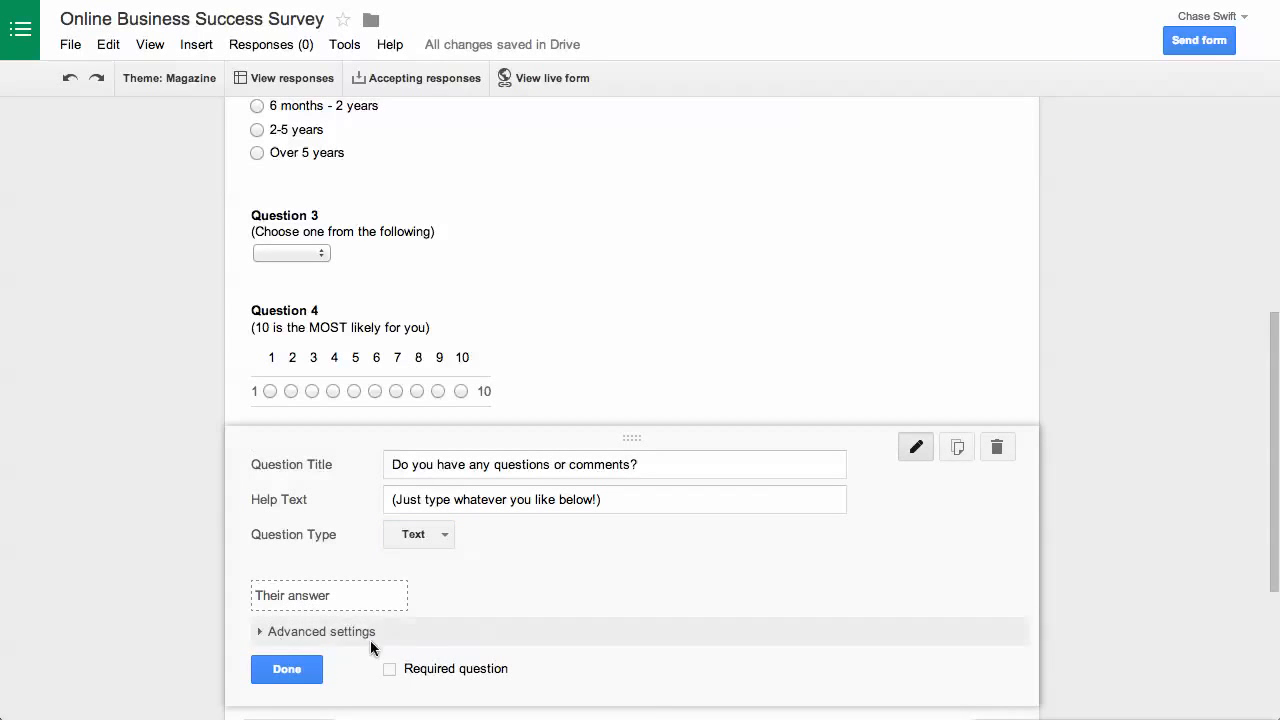
click(307, 670)
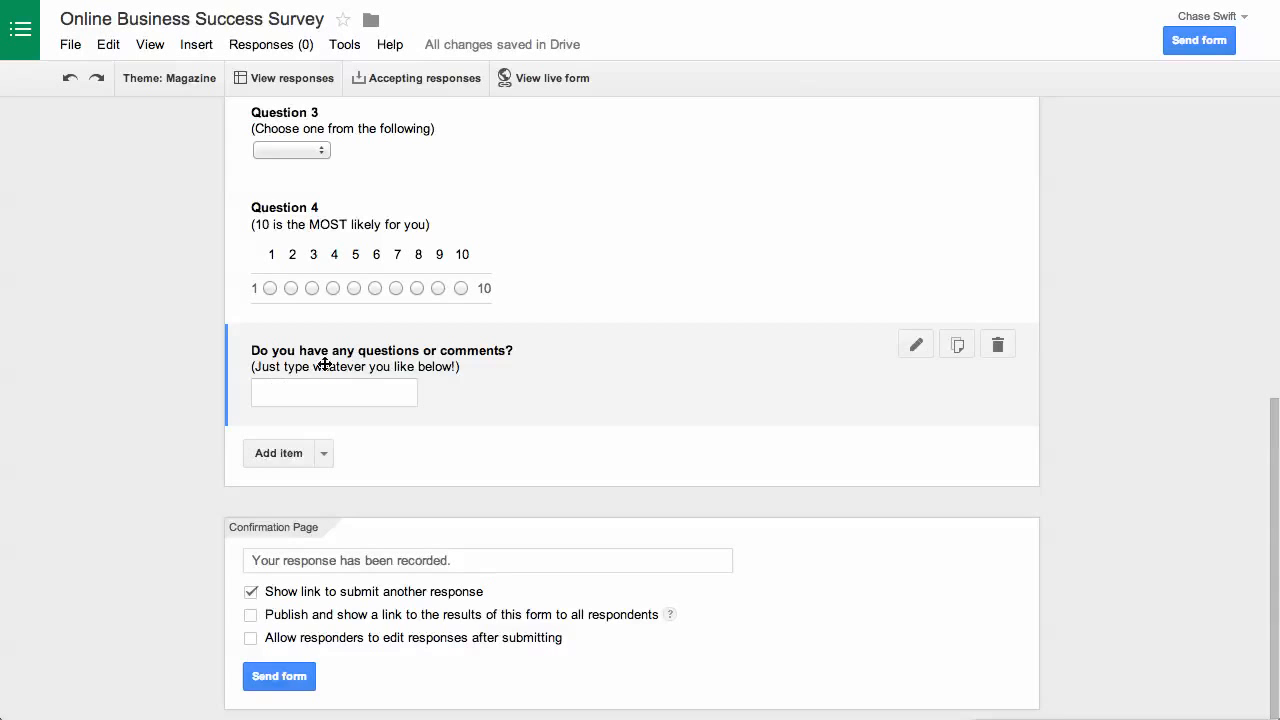
Allow responders to edit their responses after submitting, in the Confirmation Page settings.
drag(617, 342, 624, 456)
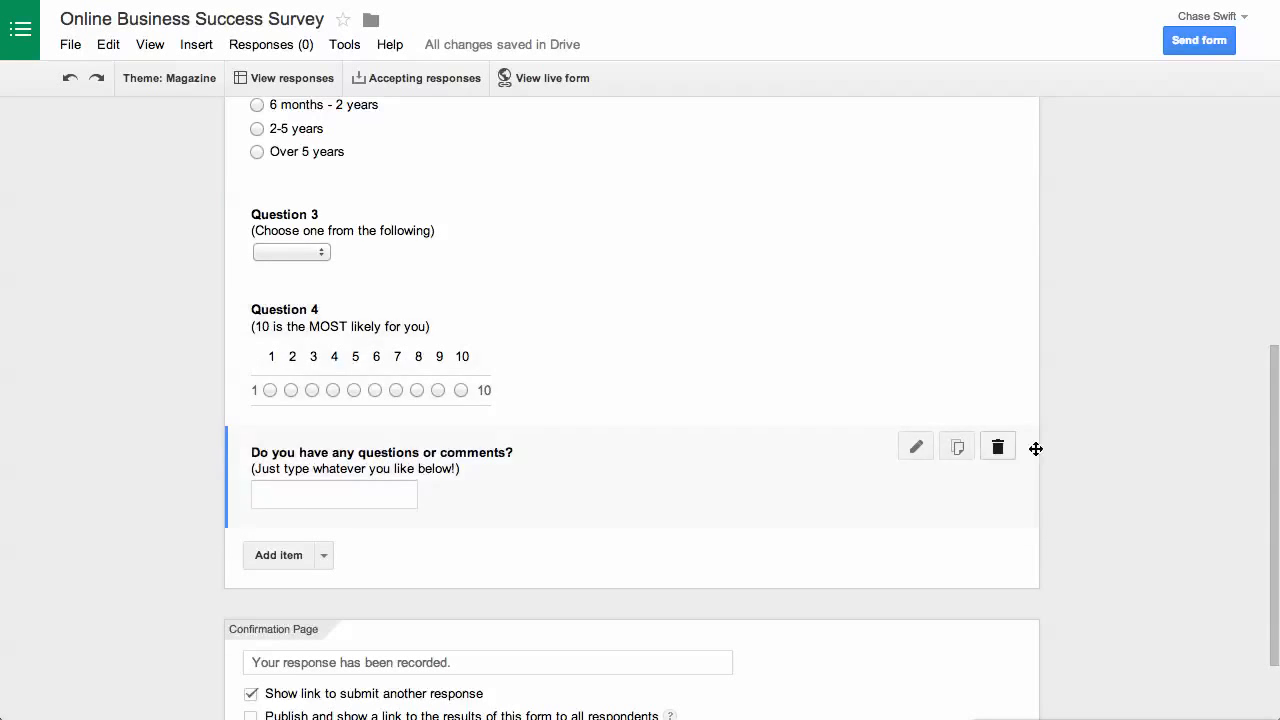
scroll(1112, 453, down, 2)
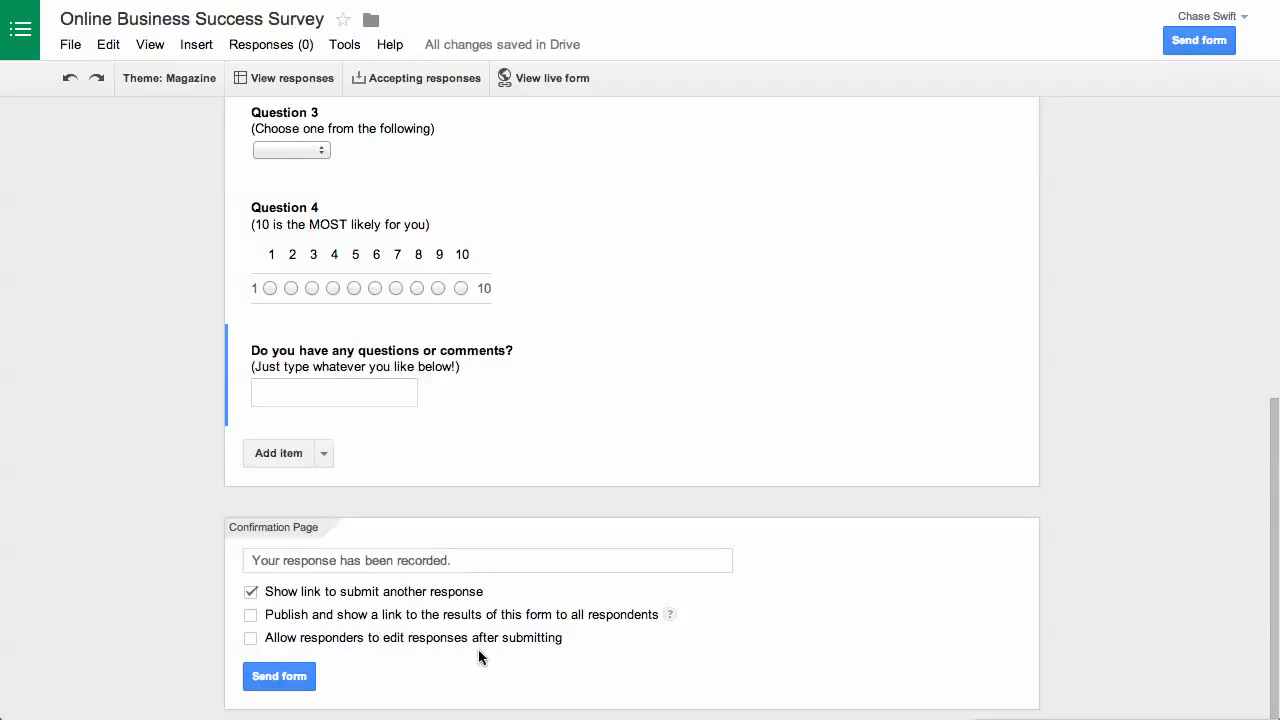
click(250, 639)
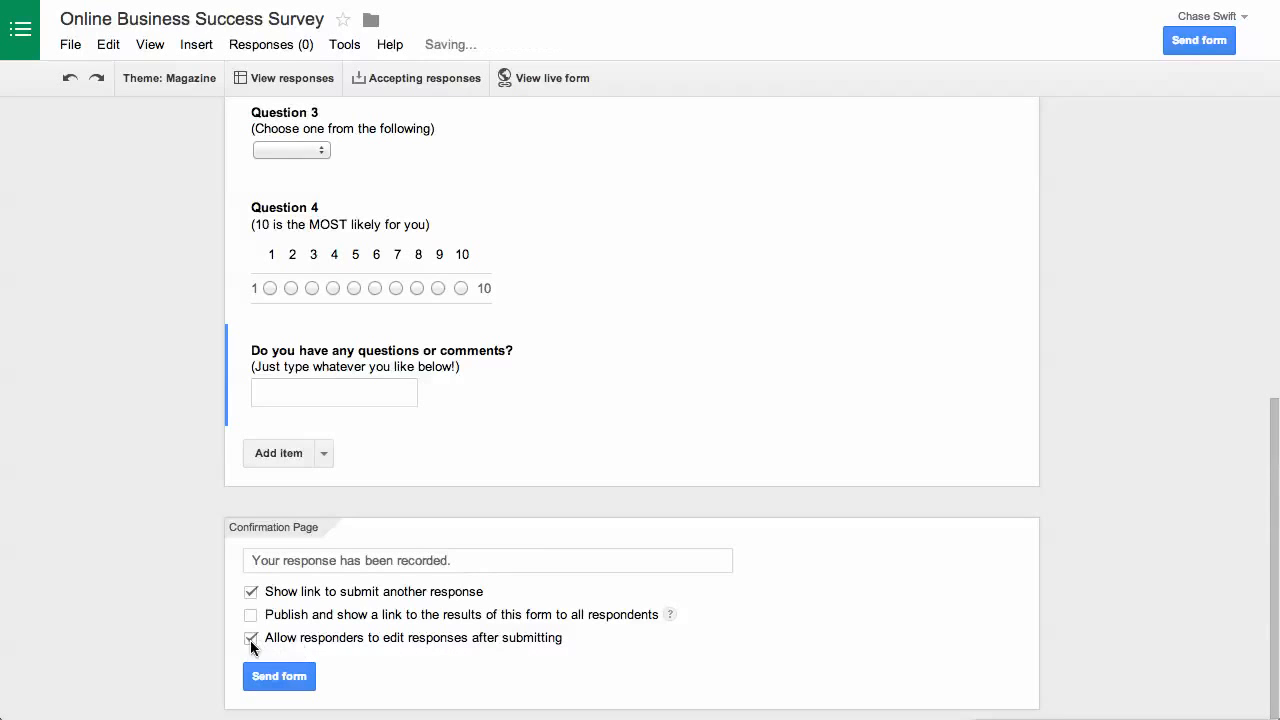
Copy the form's share link over the entire content of the text notes, and close the Send form dialog.
click(292, 679)
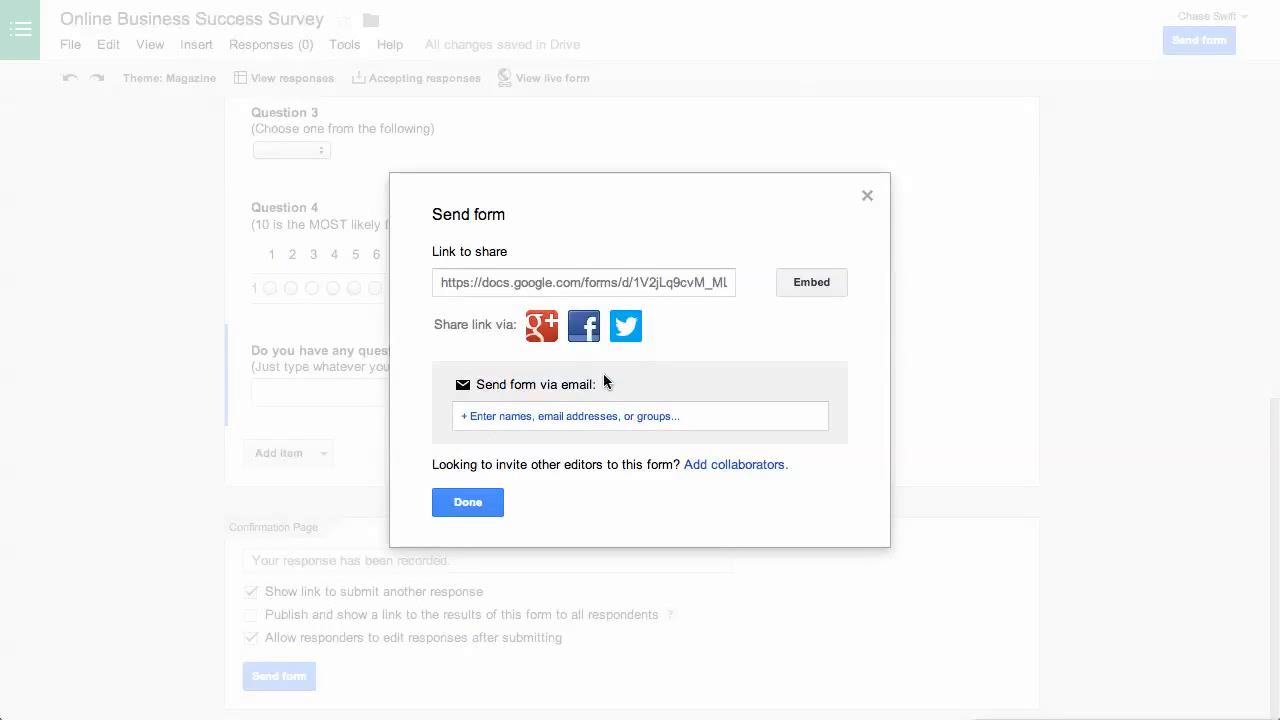
click(538, 280)
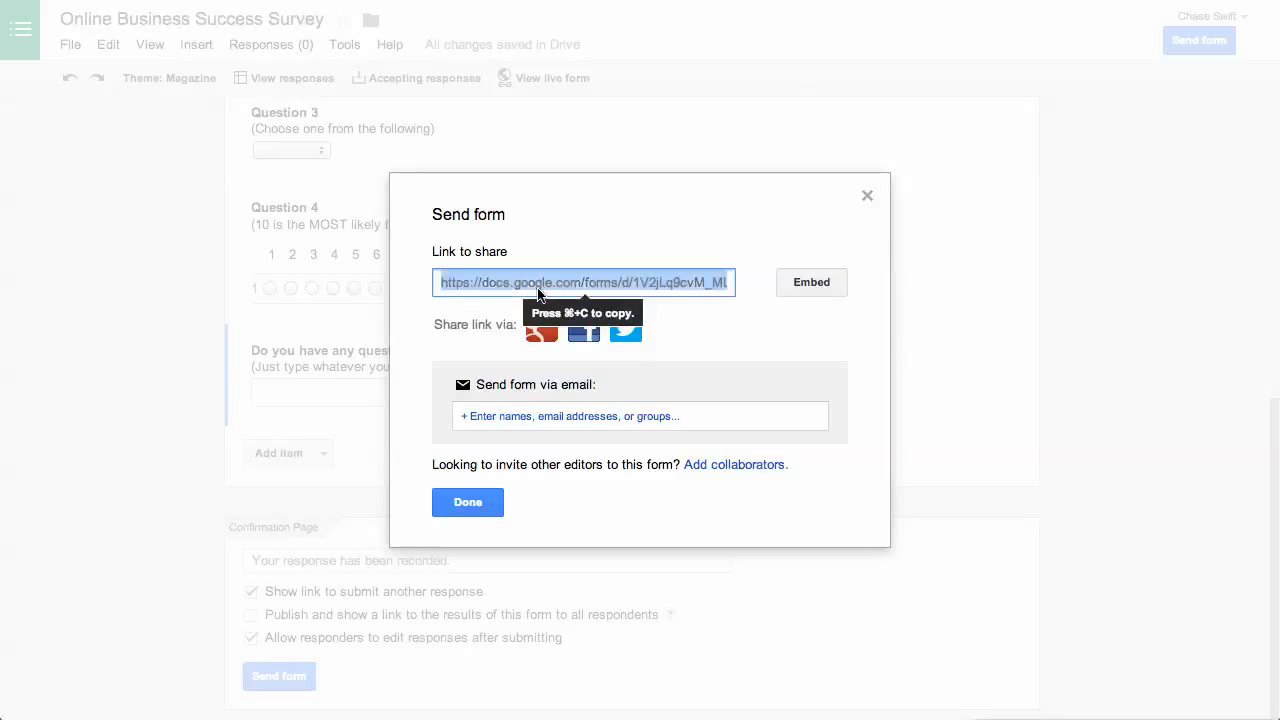
click(1276, 460)
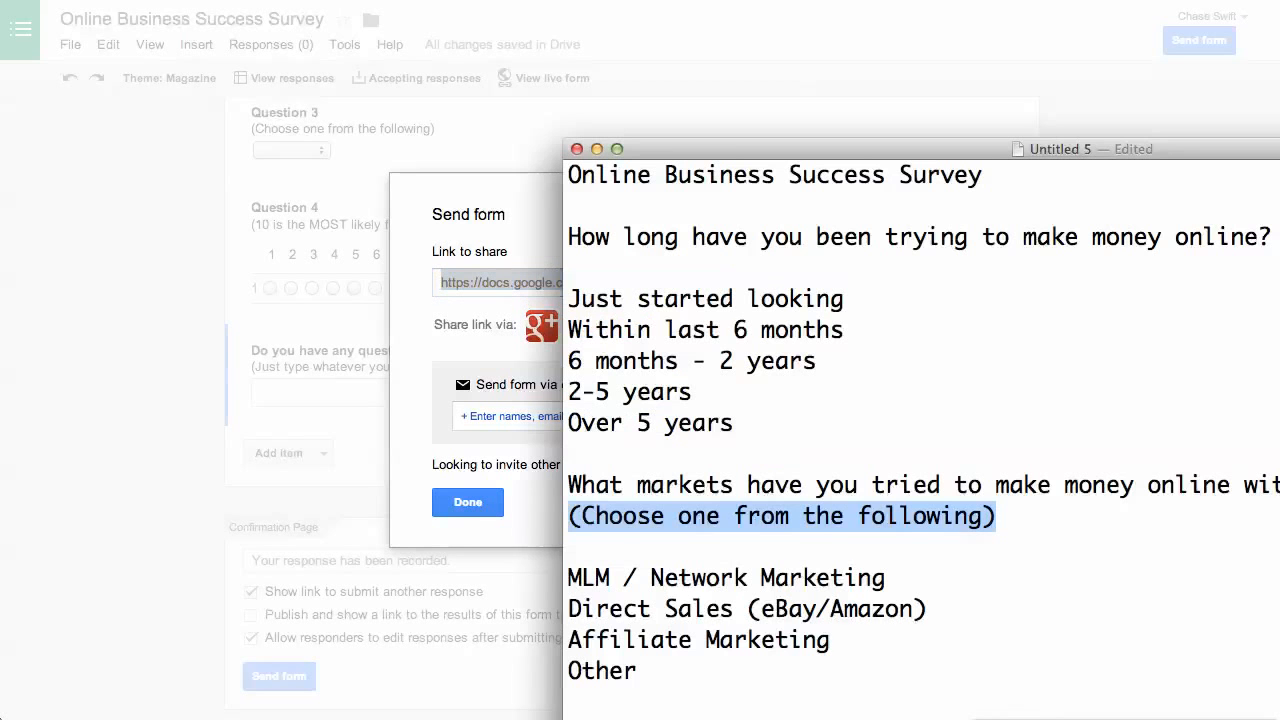
drag(699, 675, 523, 159)
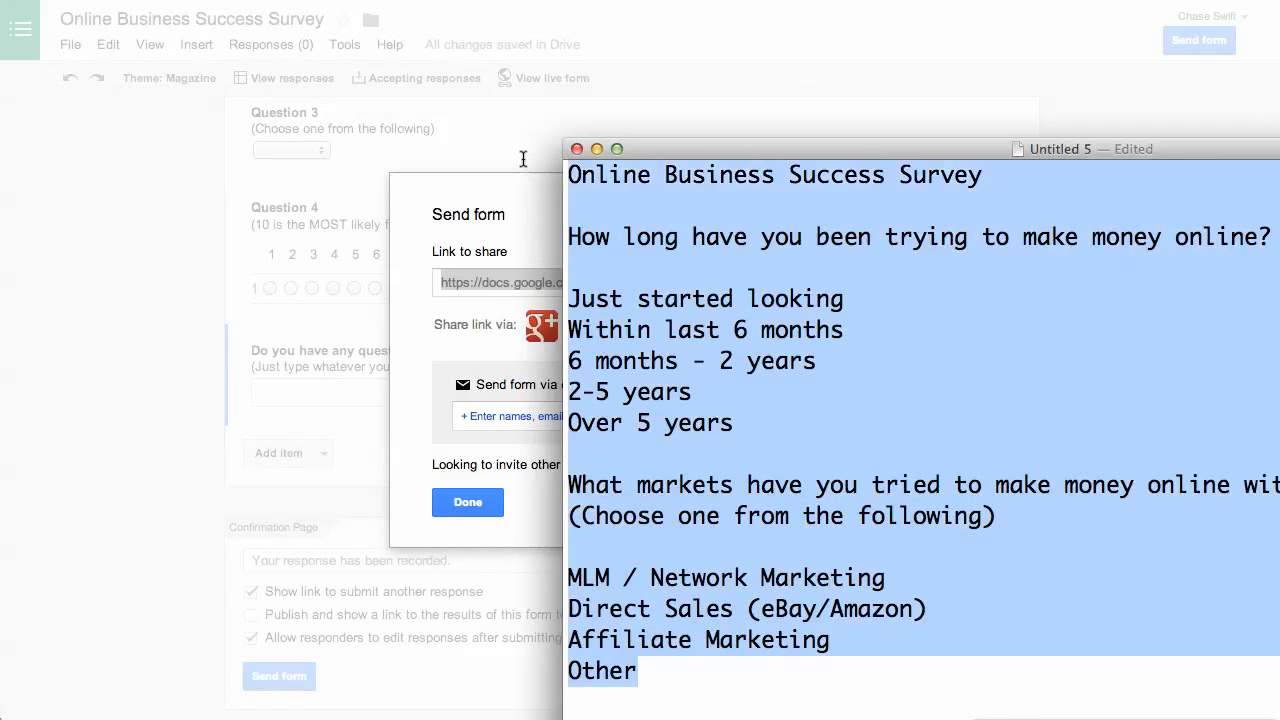
key(super+v)
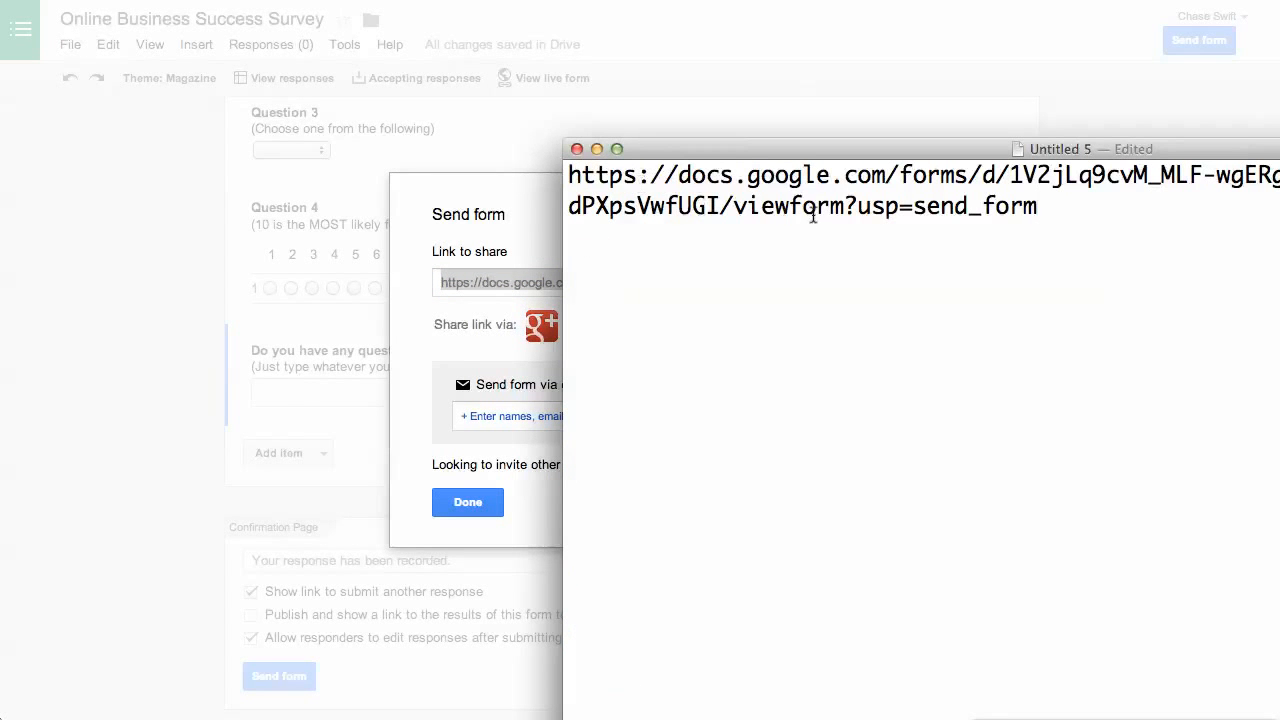
click(451, 215)
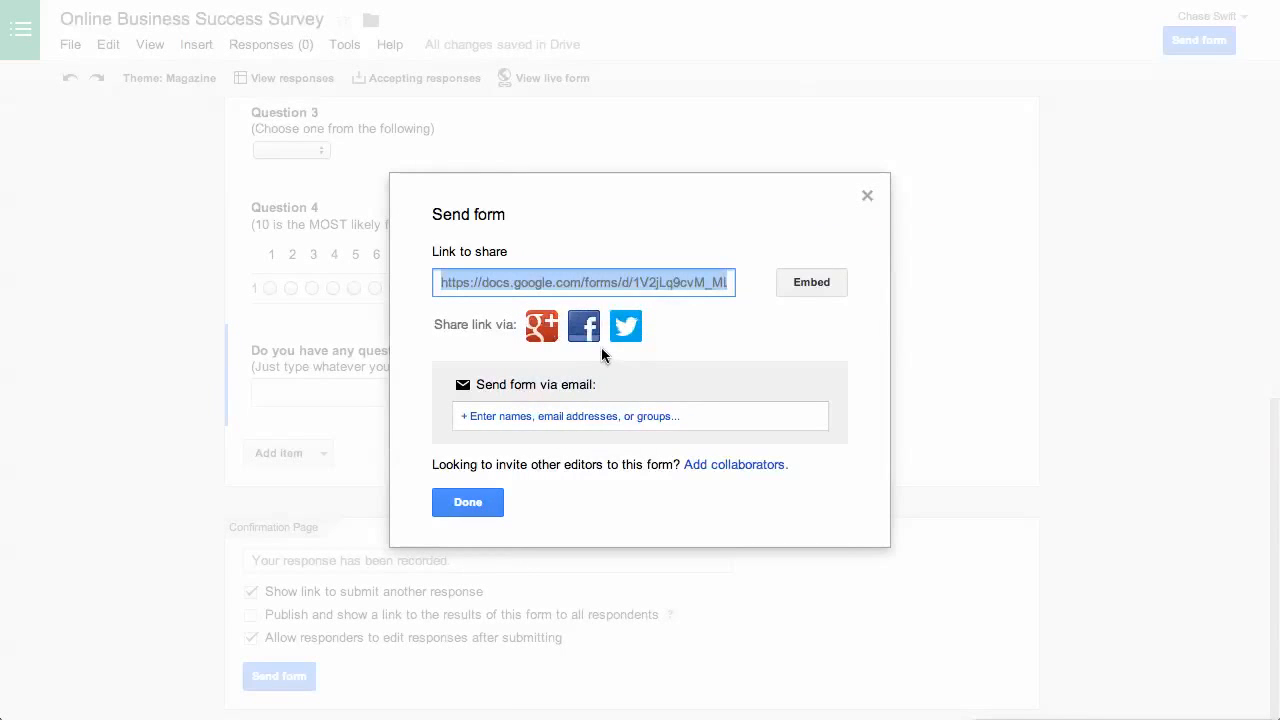
click(461, 506)
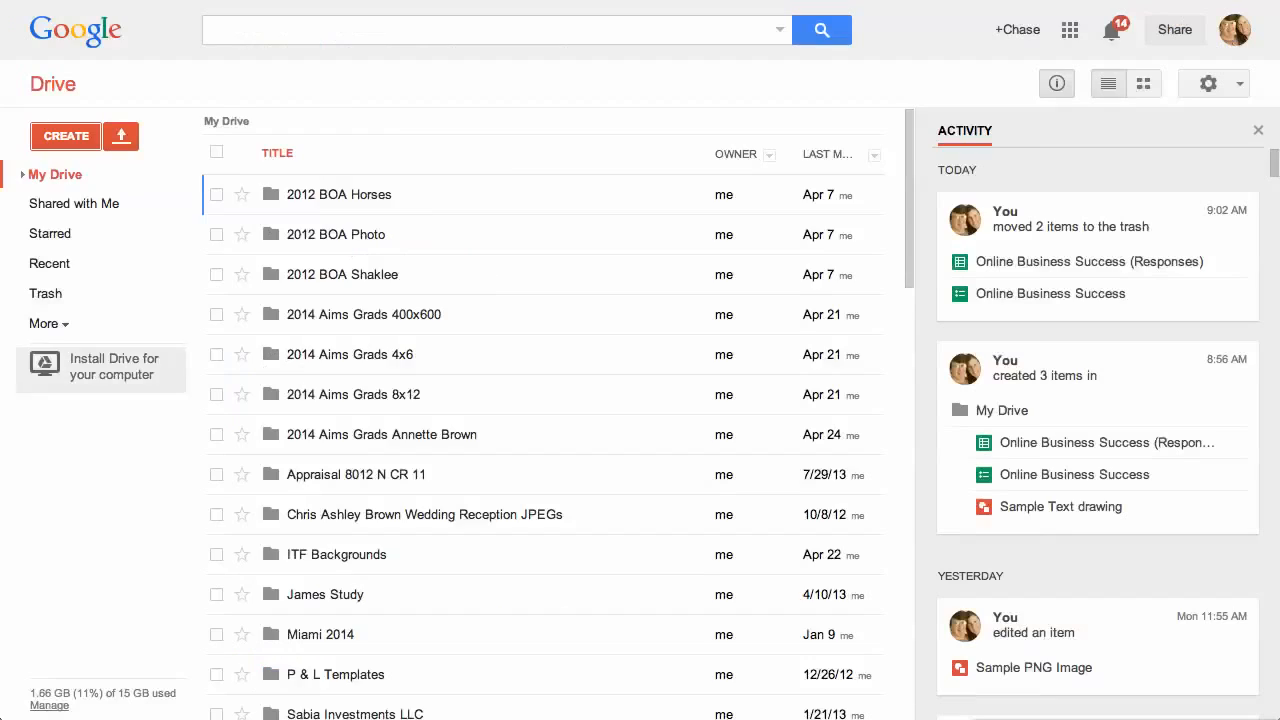
Find and select both the "Online Business Success Survey" form and its "(Responses)" spreadsheet in the My Drive list.
scroll(649, 335, down, 10)
scroll(645, 331, down, 8)
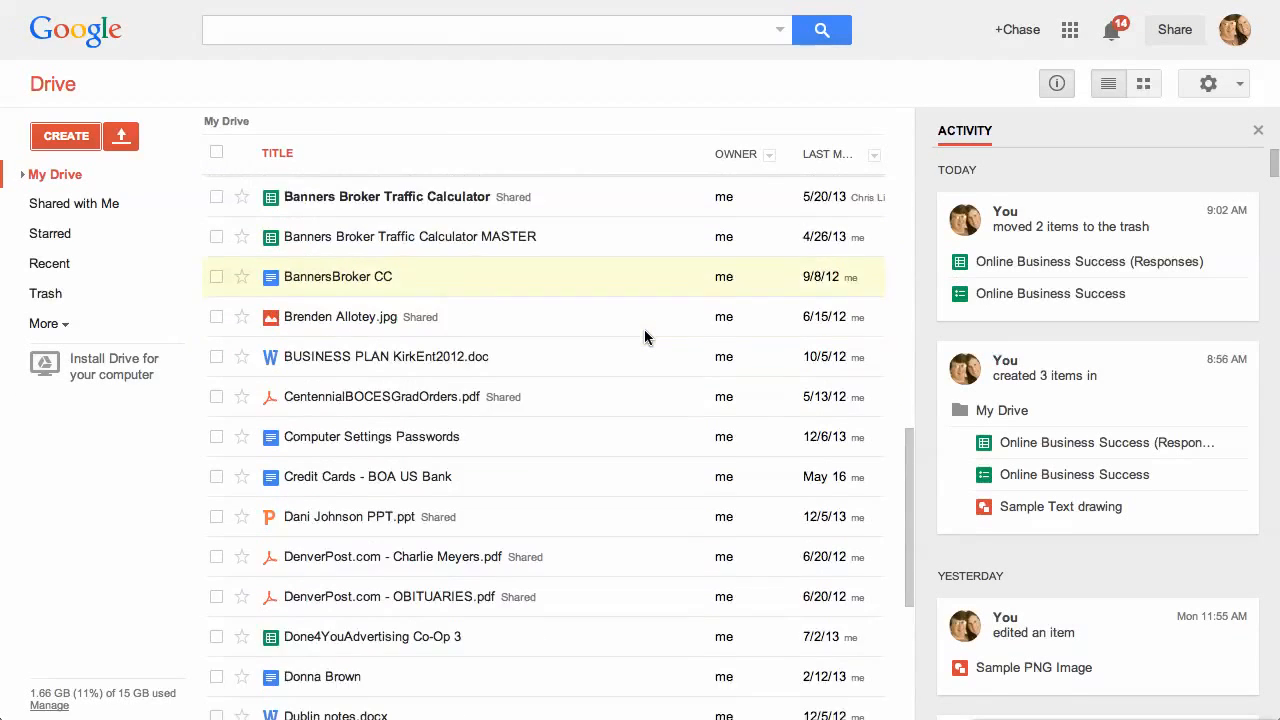
scroll(645, 337, down, 6)
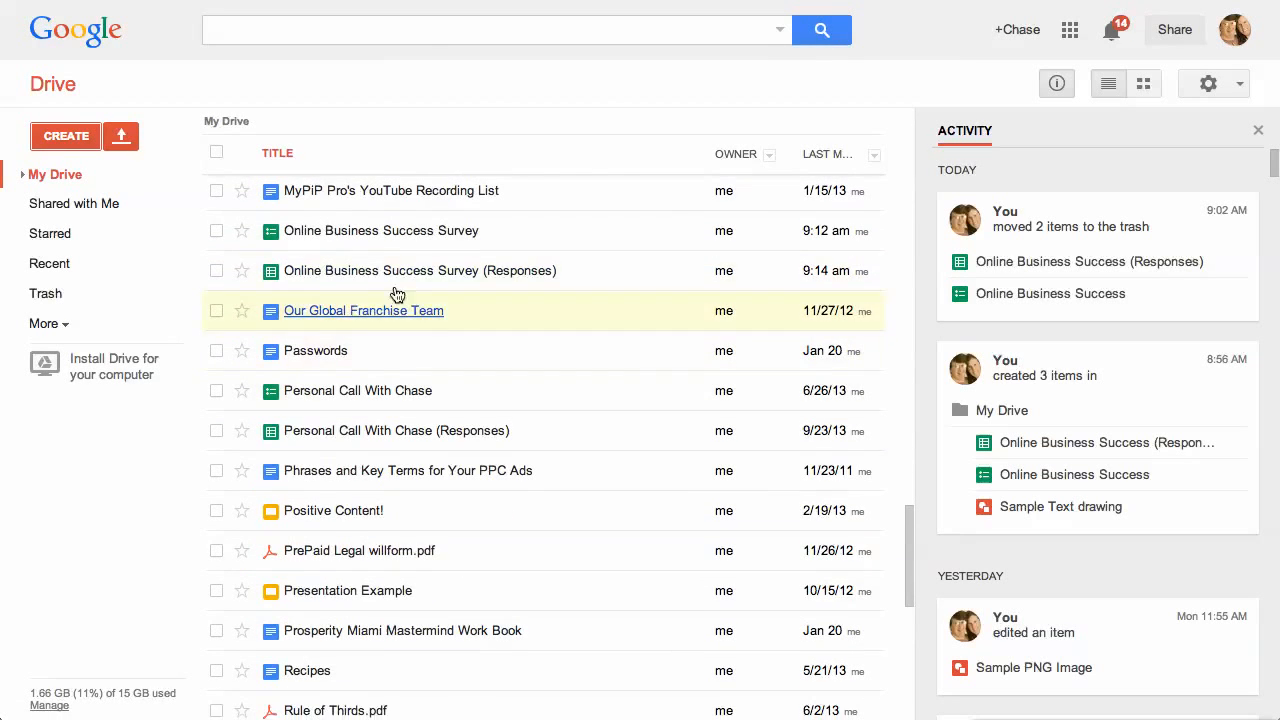
click(218, 272)
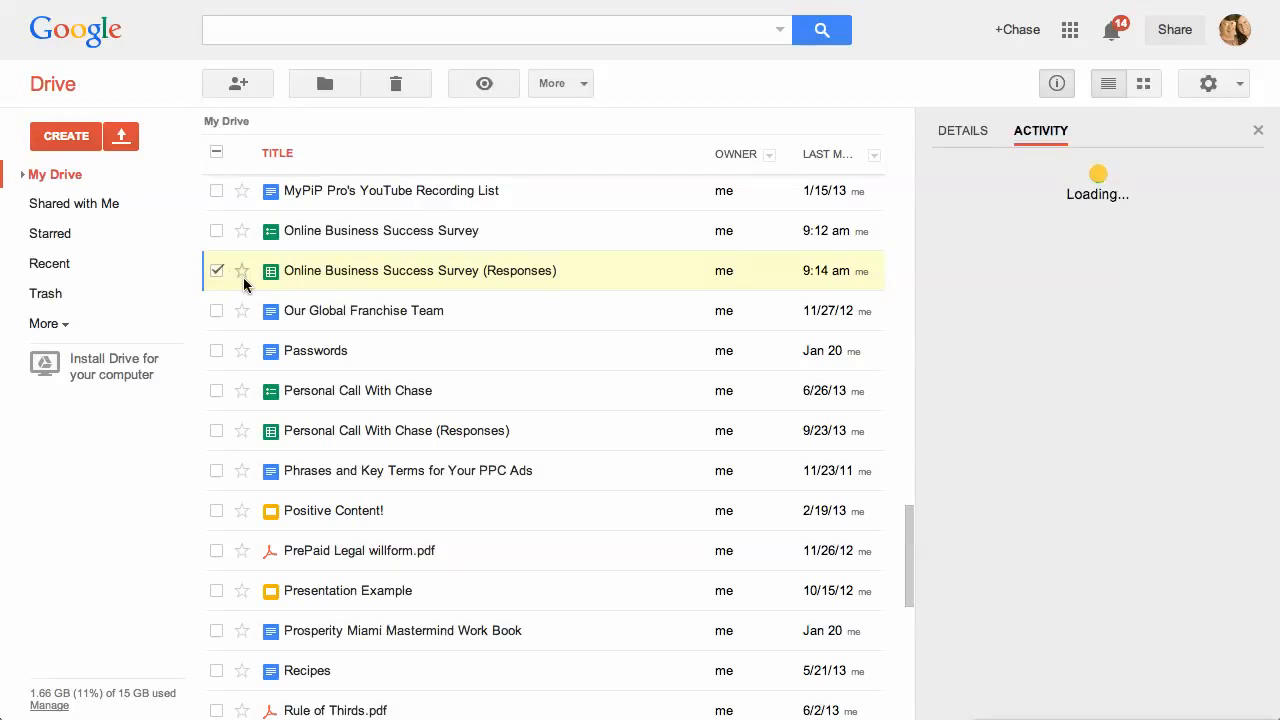
click(216, 231)
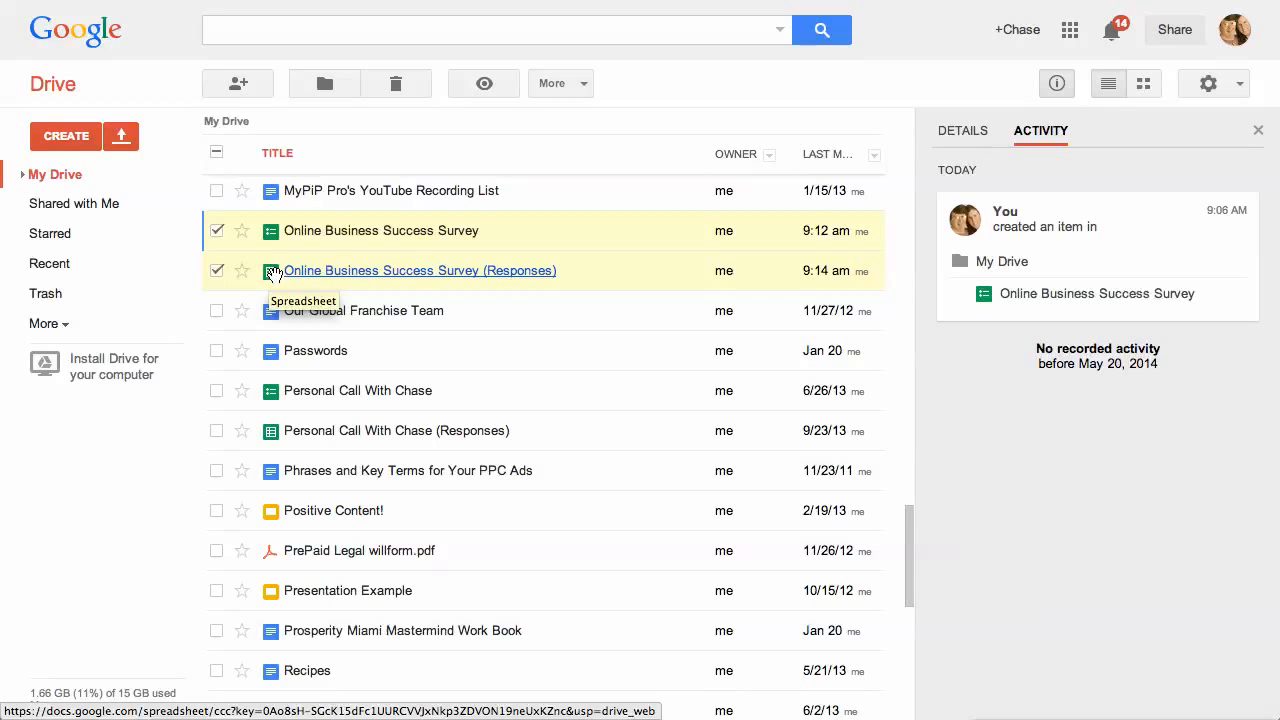
Open the "Online Business Success Survey" form for editing, select its share link in the Send form dialog, and close the dialog.
click(394, 232)
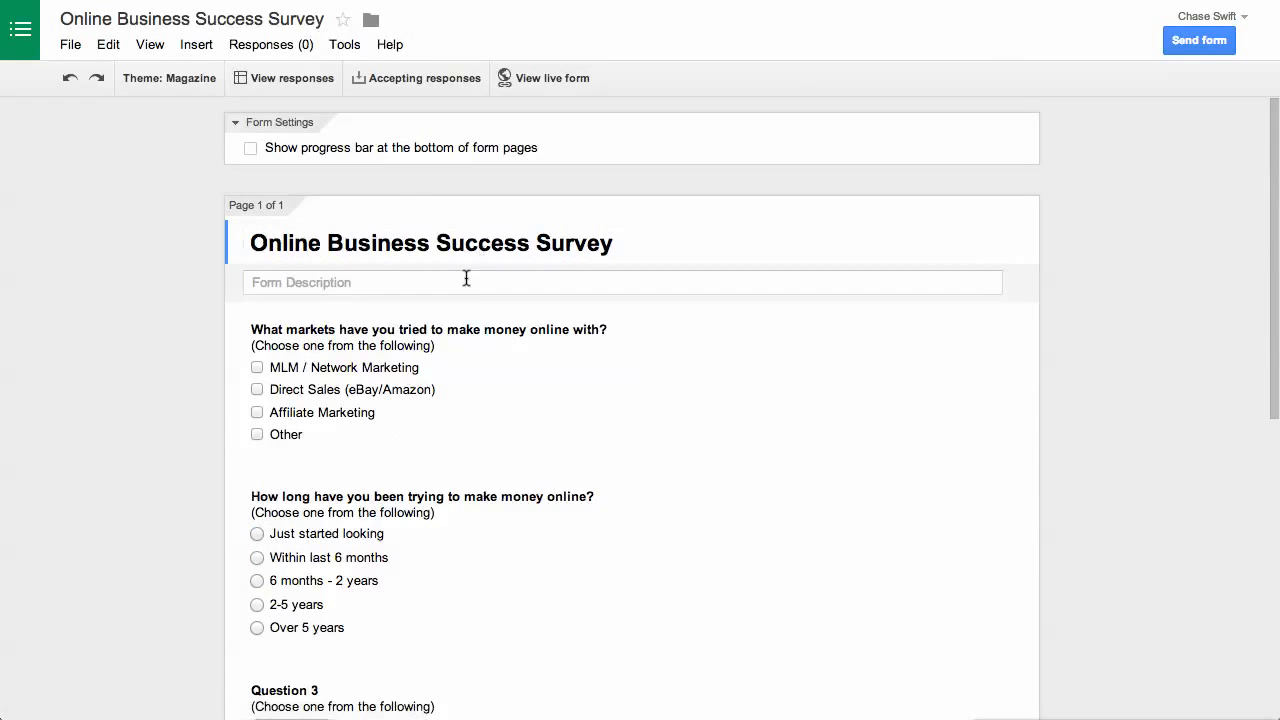
scroll(557, 334, down, 4)
scroll(556, 334, down, 3)
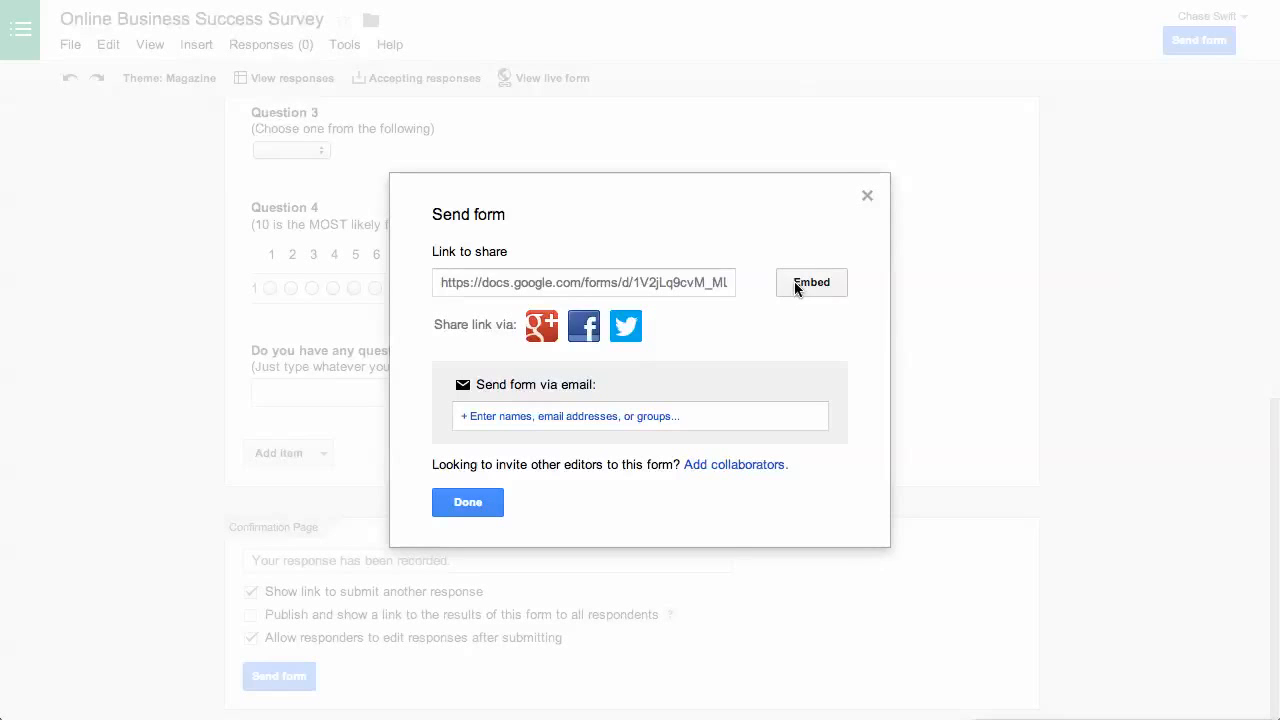
click(572, 287)
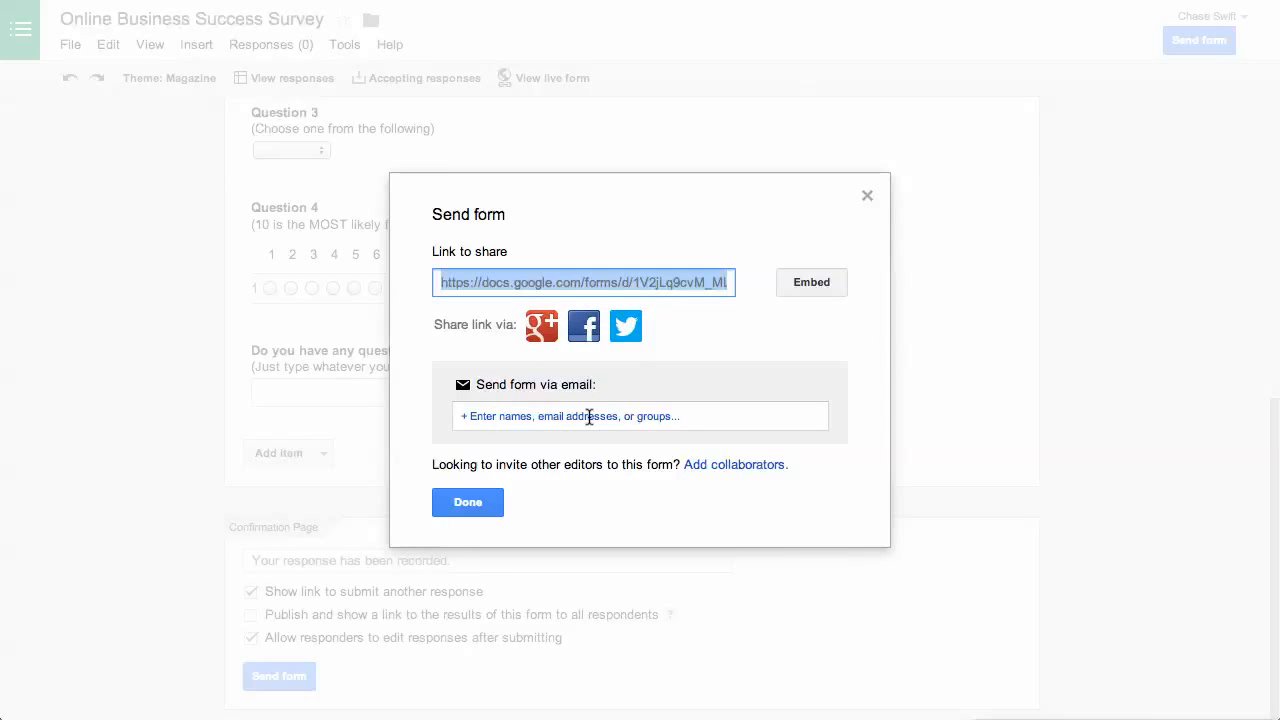
click(470, 503)
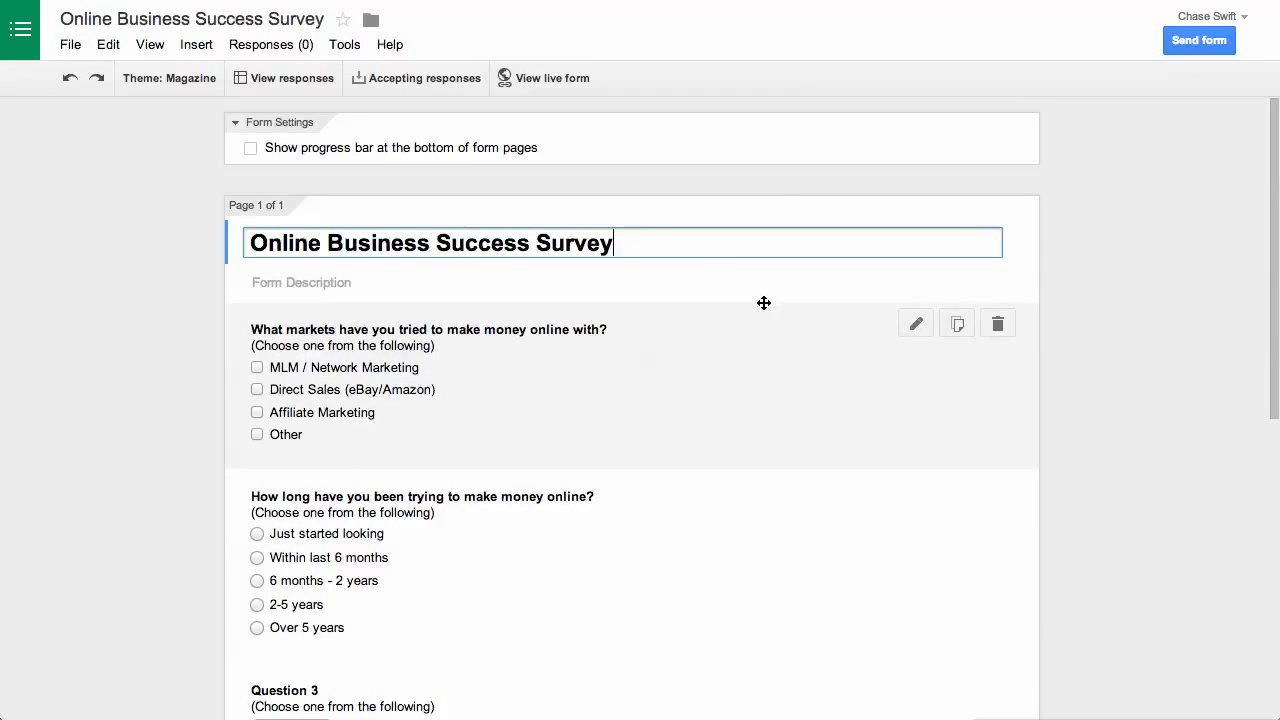
Review the live form through to its Submit button, and close both the live view and the form editor.
click(541, 78)
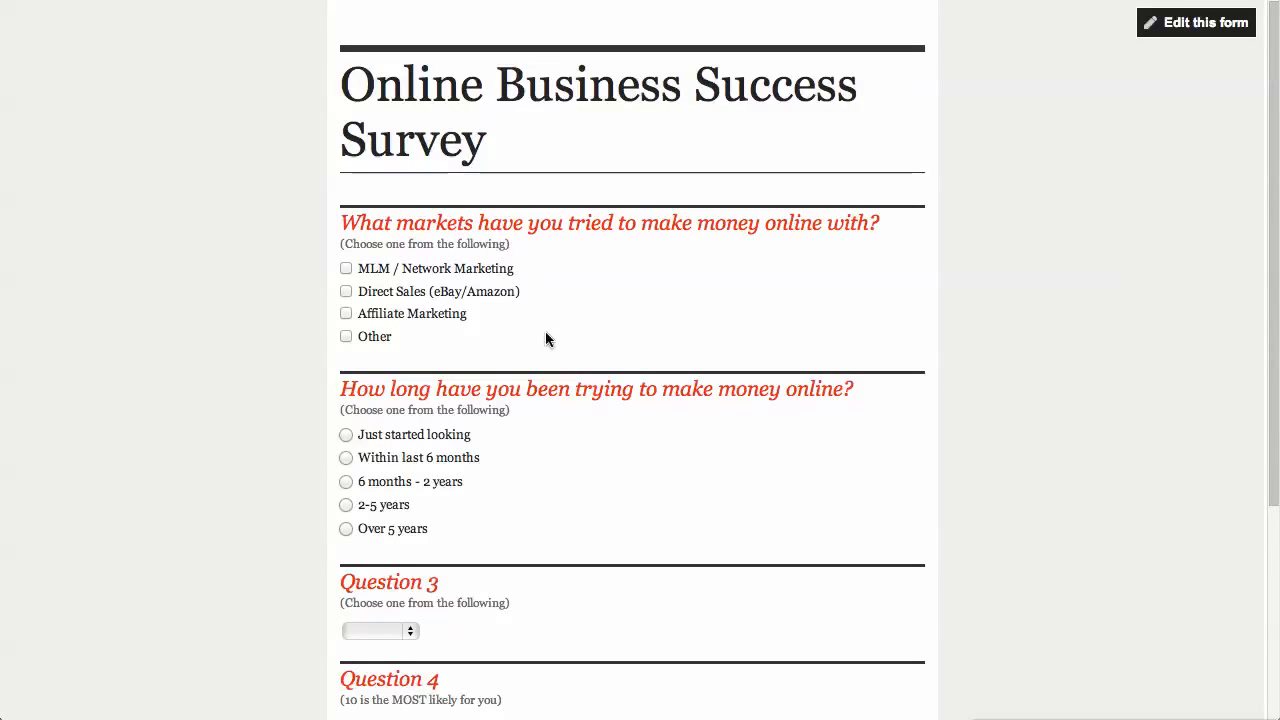
scroll(546, 457, down, 5)
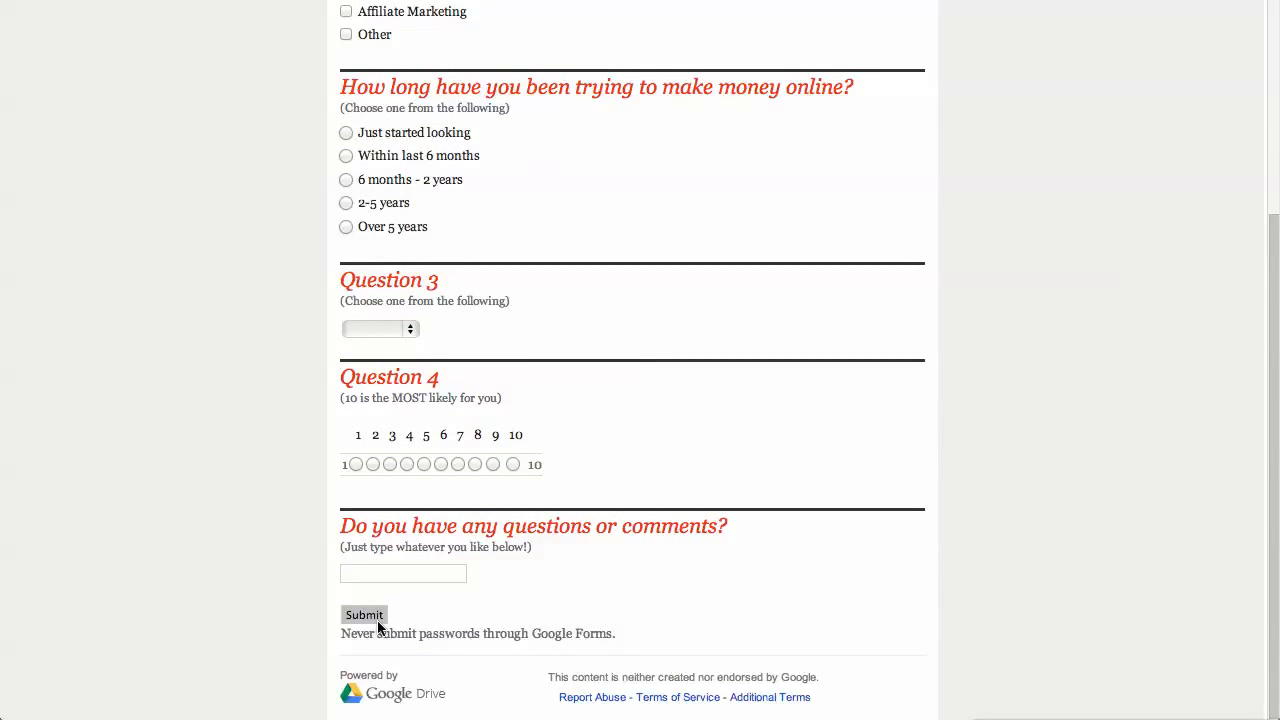
scroll(422, 606, up, 5)
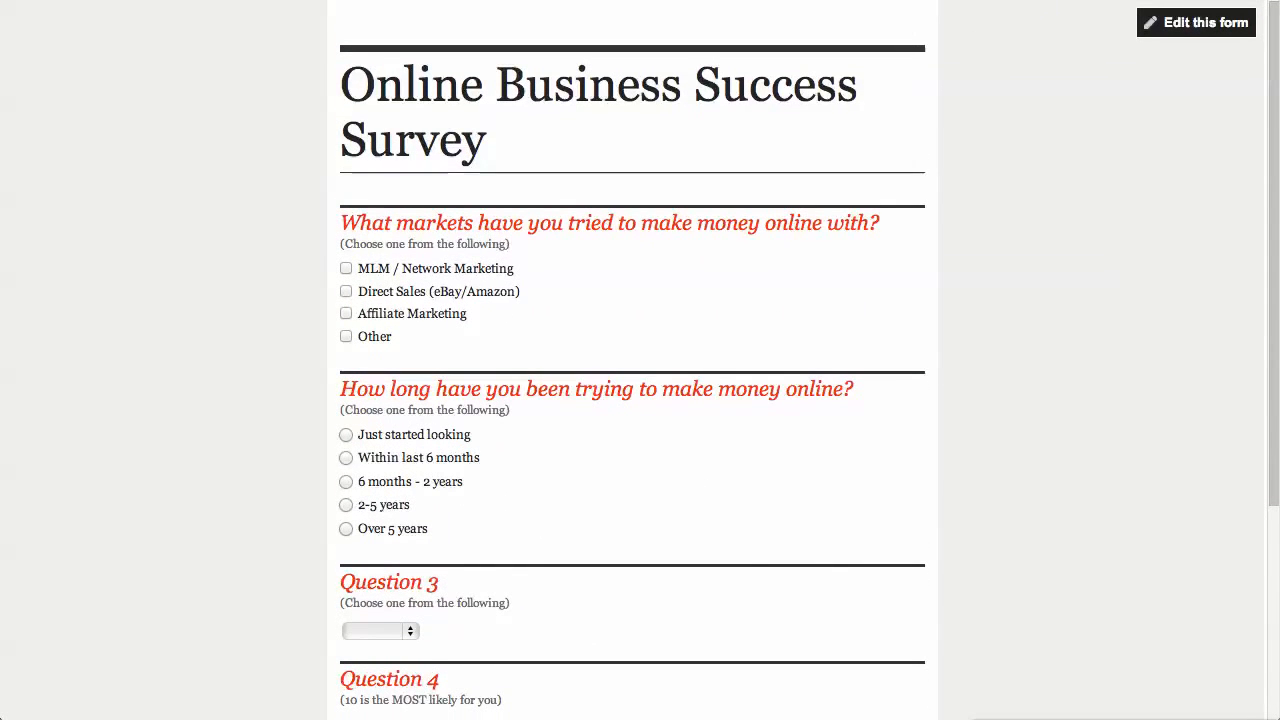
click(826, 1)
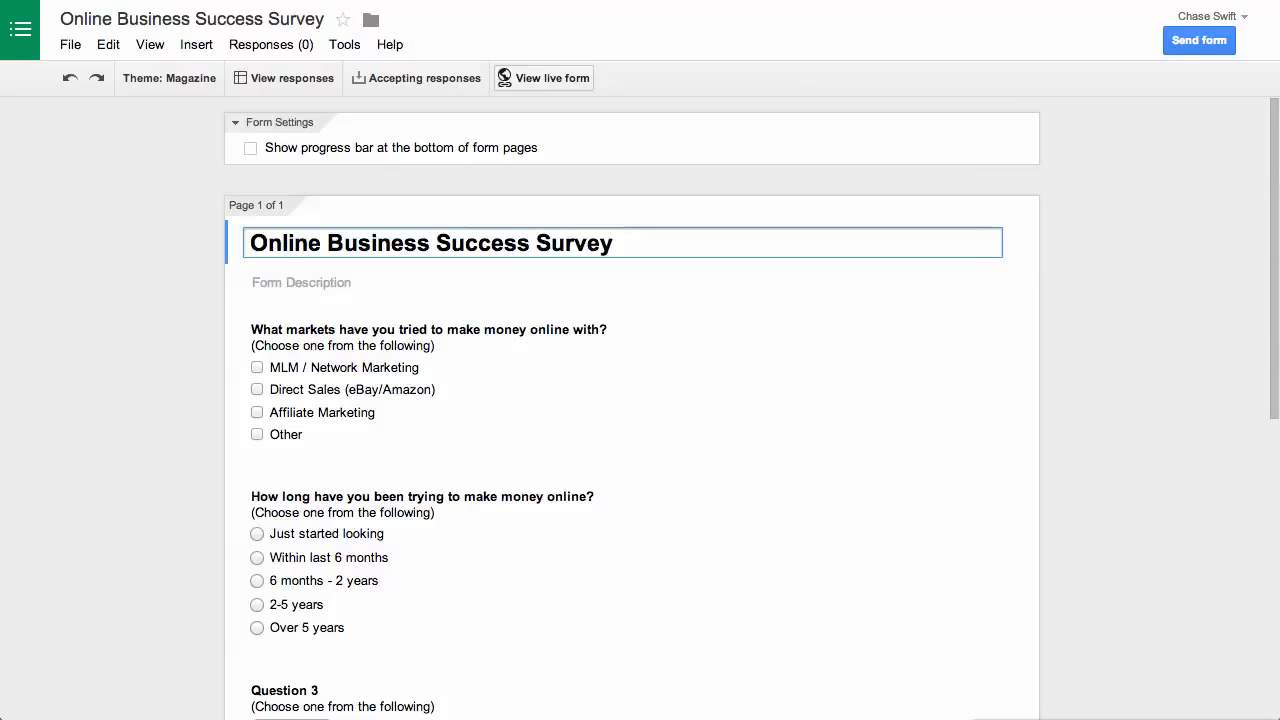
click(826, 1)
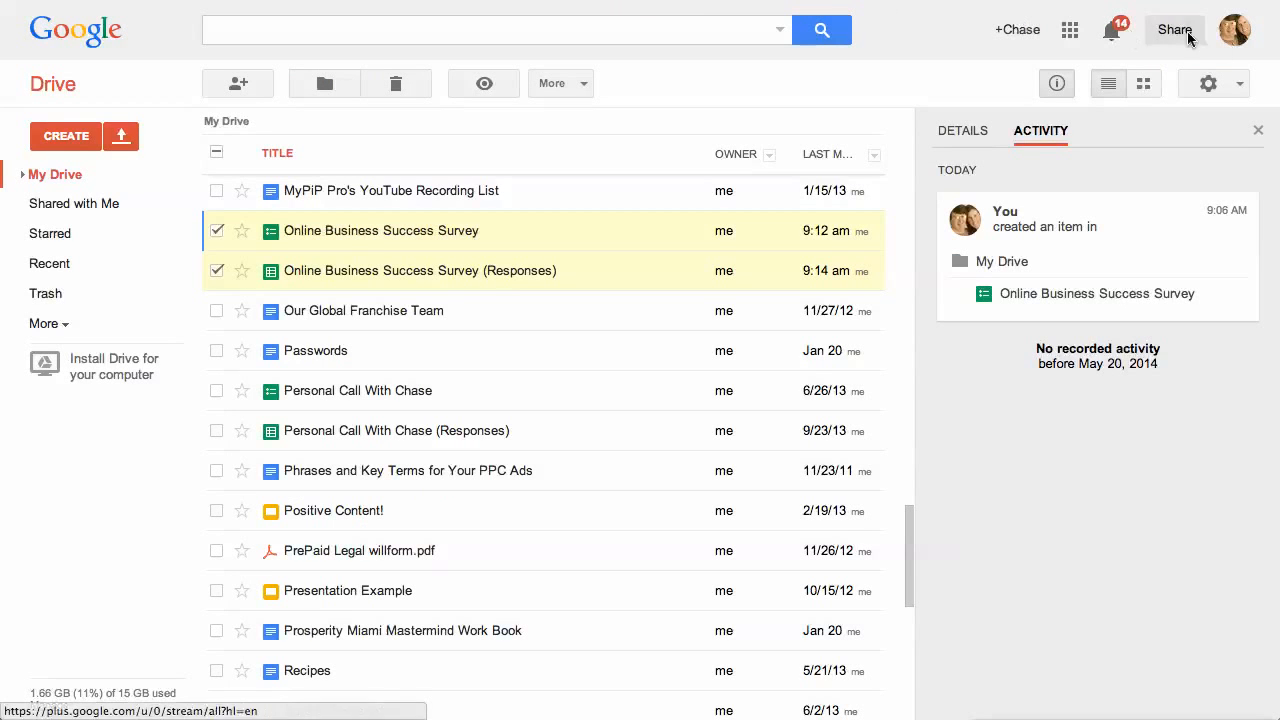
Sign out of the Google account and open the survey's copied share link in a blank browser tab.
click(1234, 30)
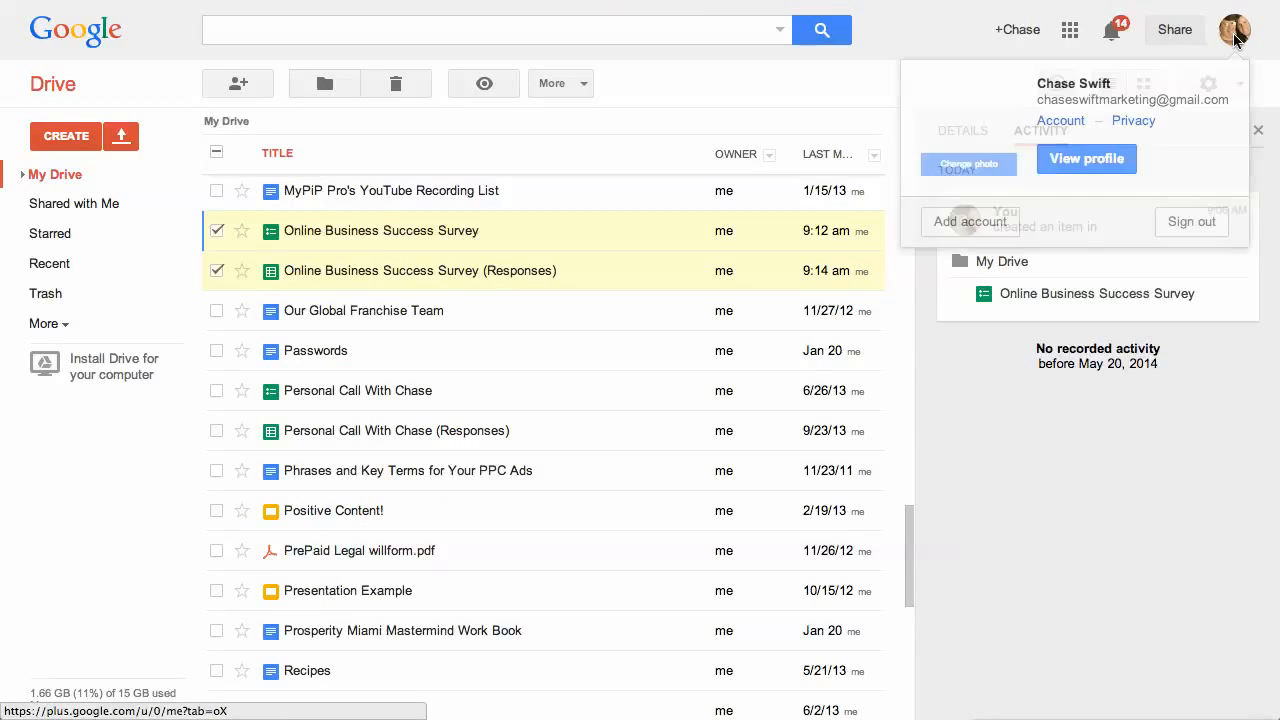
click(1181, 221)
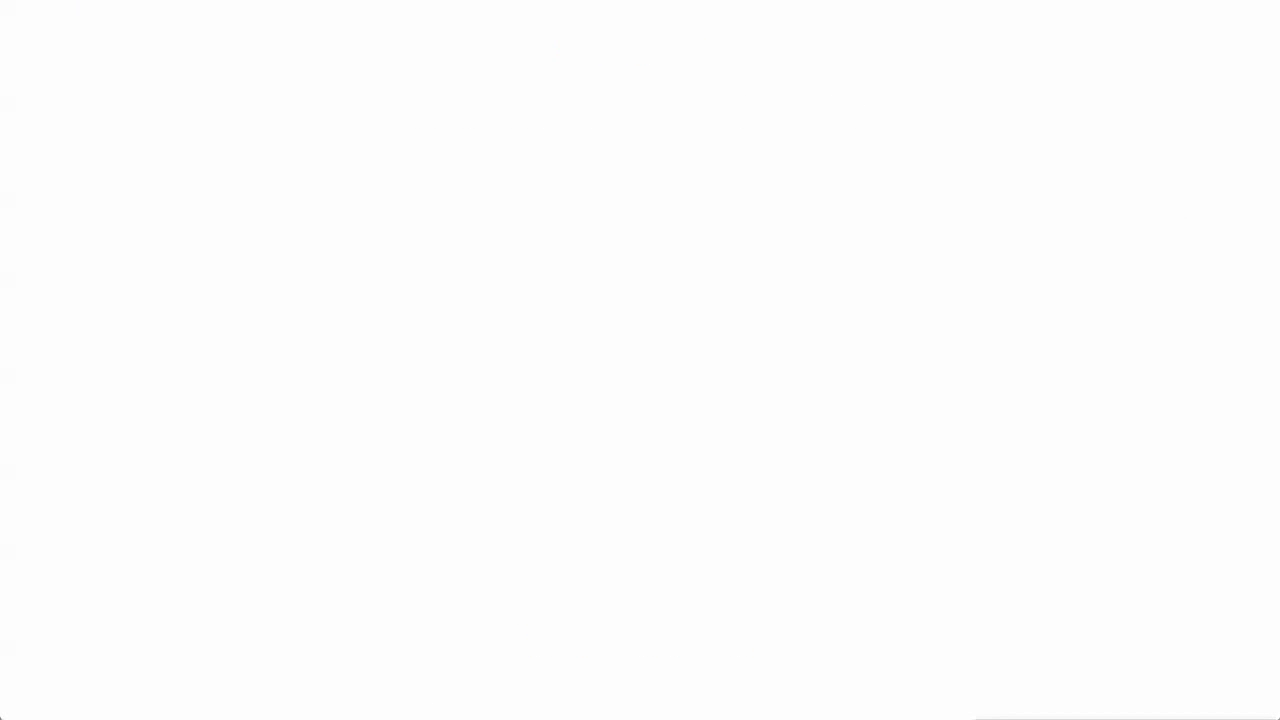
key(super+v)
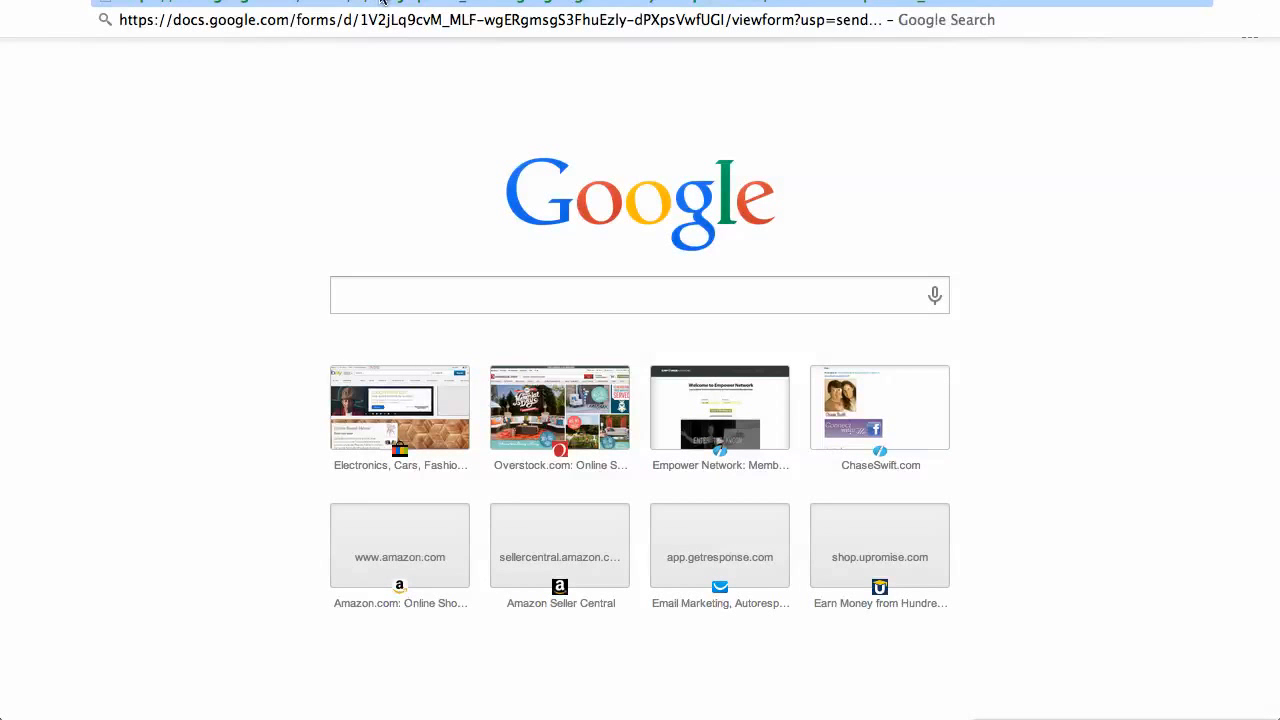
key(Return)
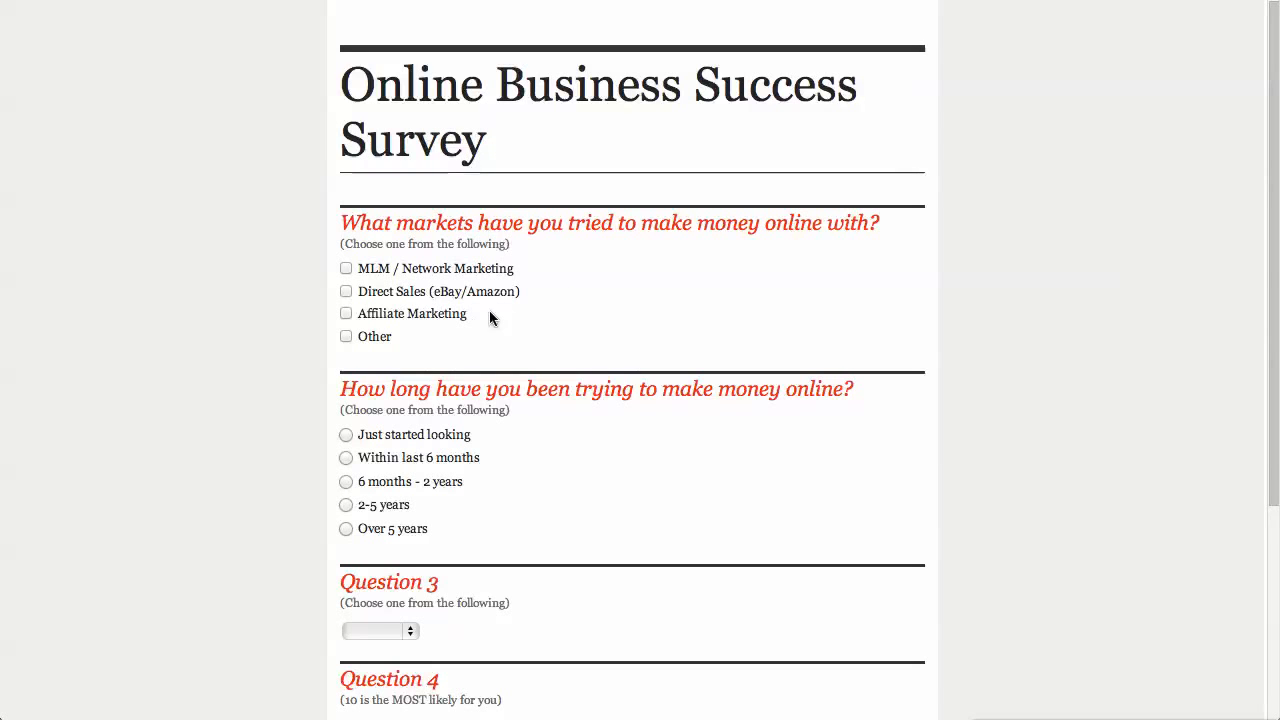
Answer the live survey's question about markets tried with "MLM / Network Marketing".
click(346, 269)
scroll(474, 360, down, 5)
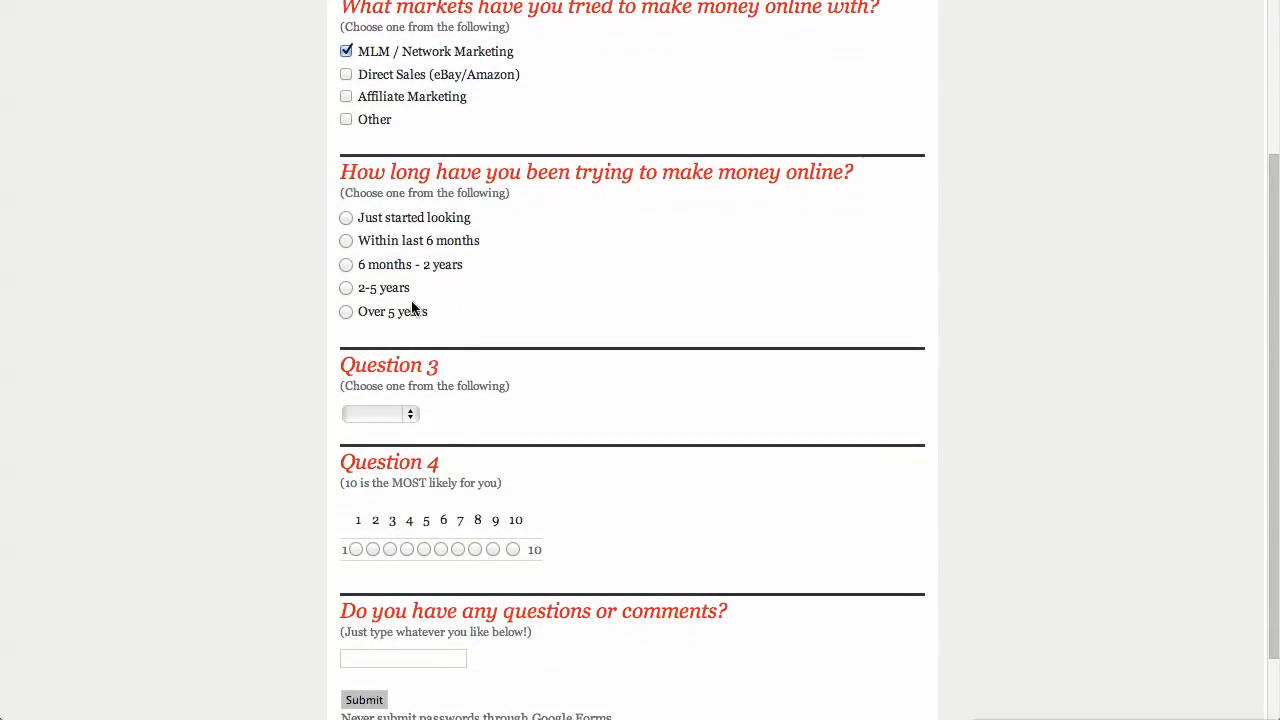